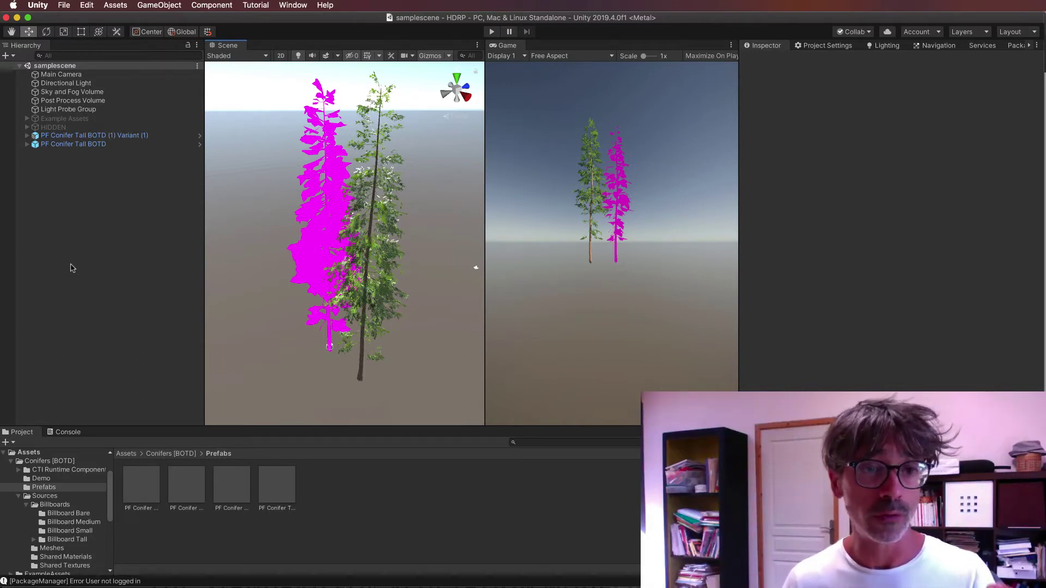
Step: Step through the scene's camera, light, volume and probe objects to the disabled Example Assets group
click(80, 156)
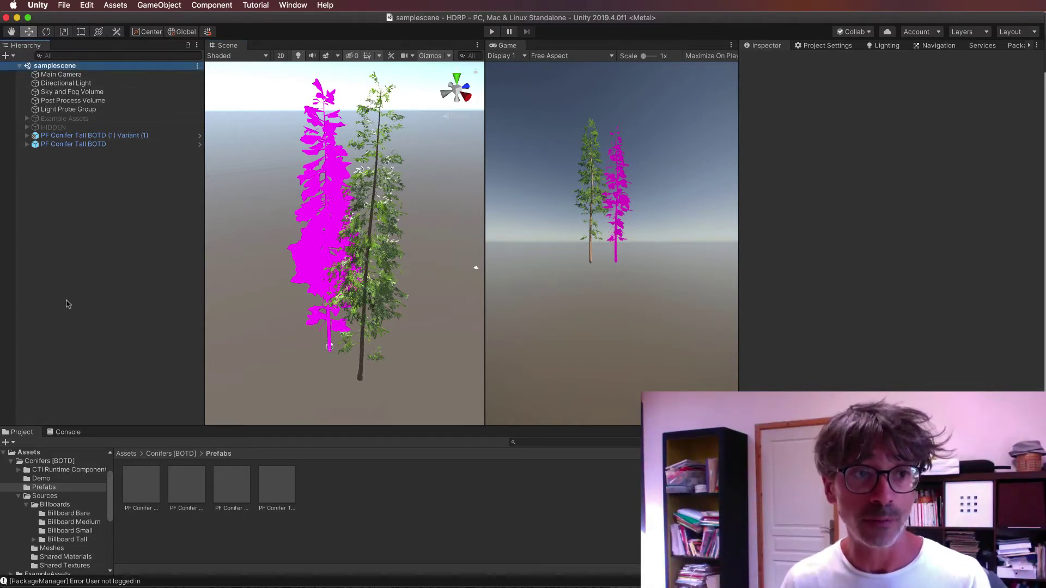
key(Down)
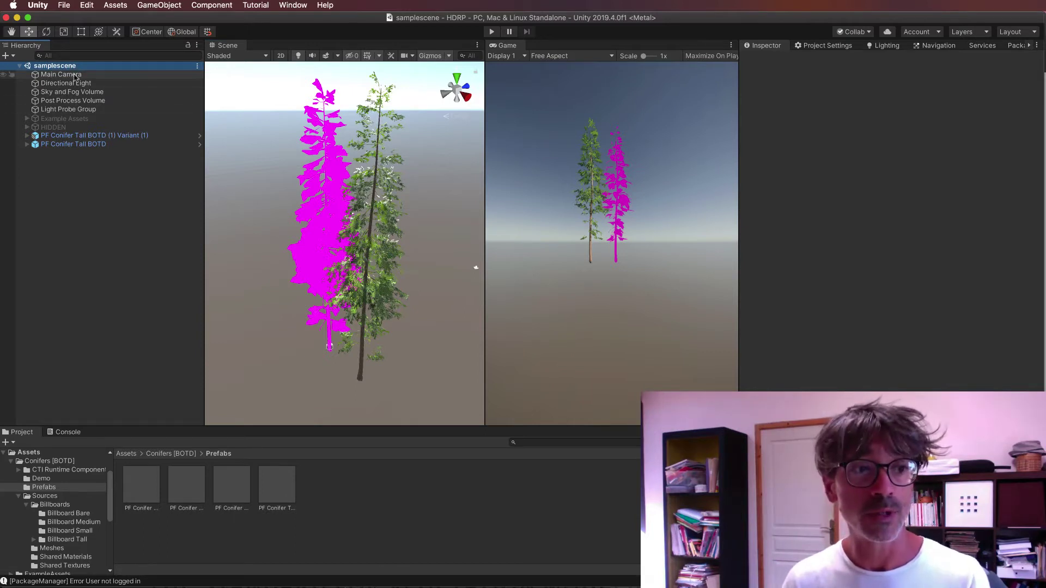
key(Down)
key(Down)
key(Down)
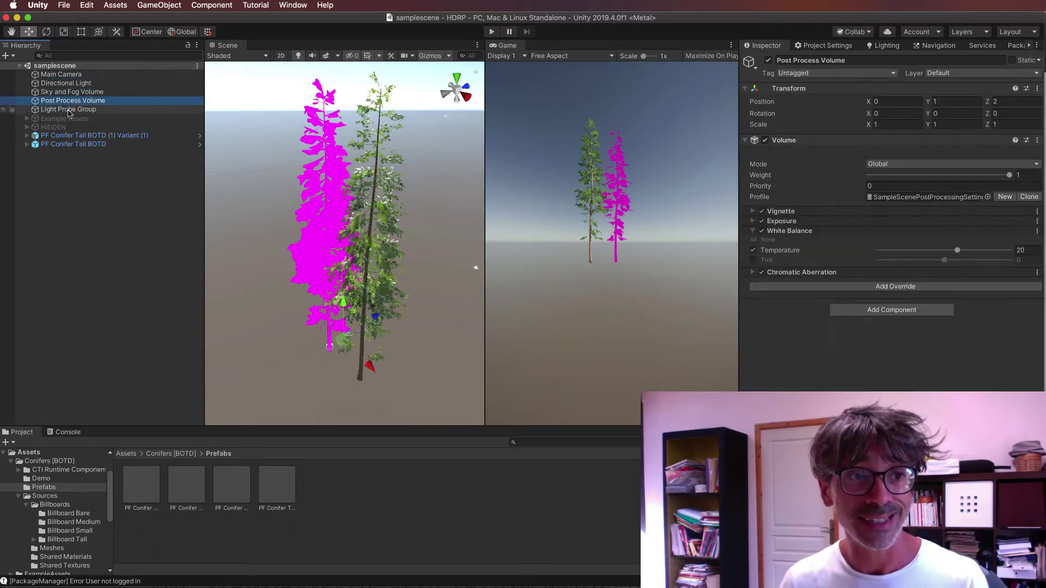
key(Down)
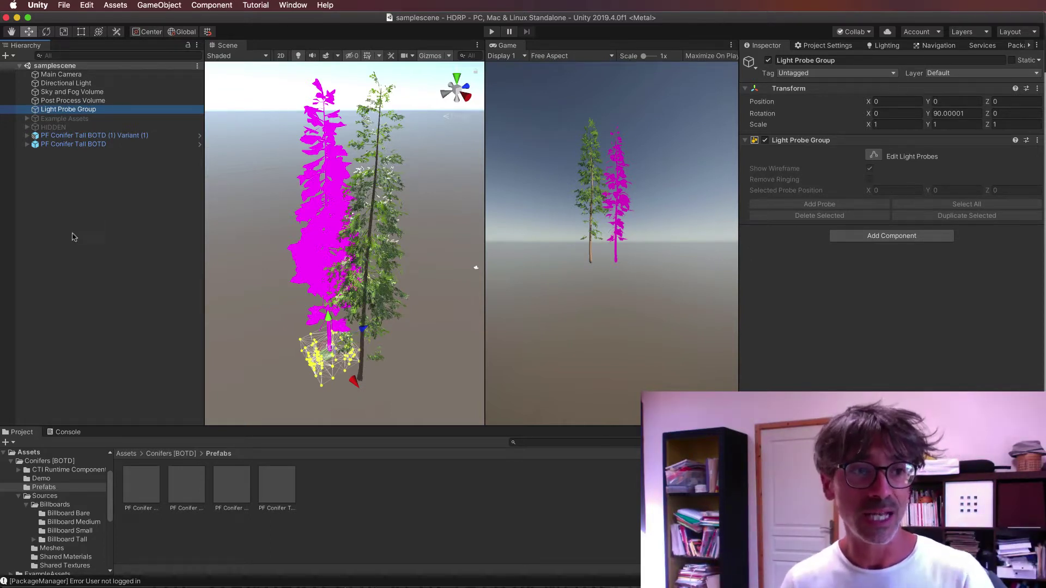
key(Down)
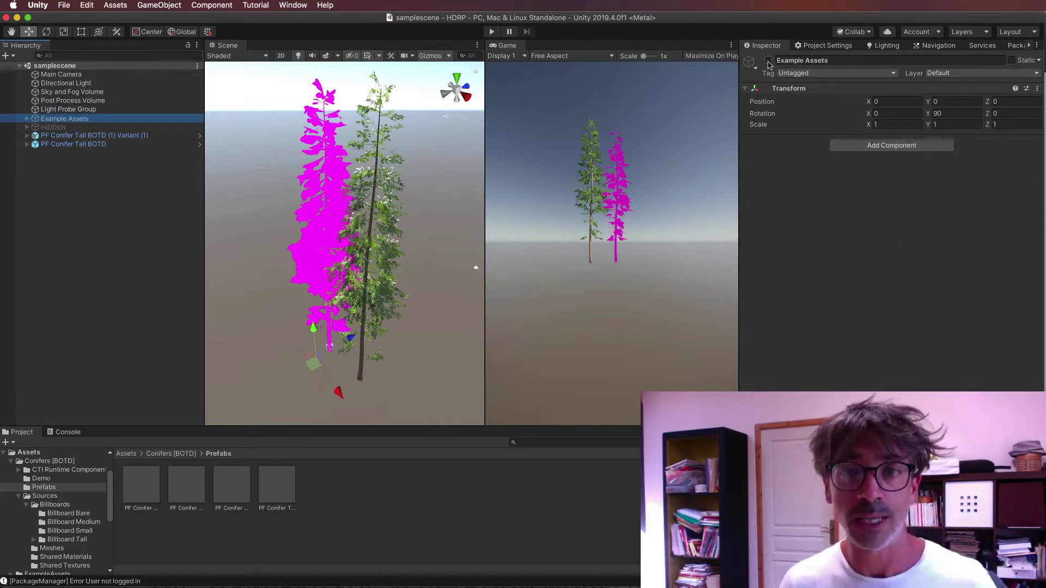
click(769, 64)
middle_drag(331, 354, 372, 302)
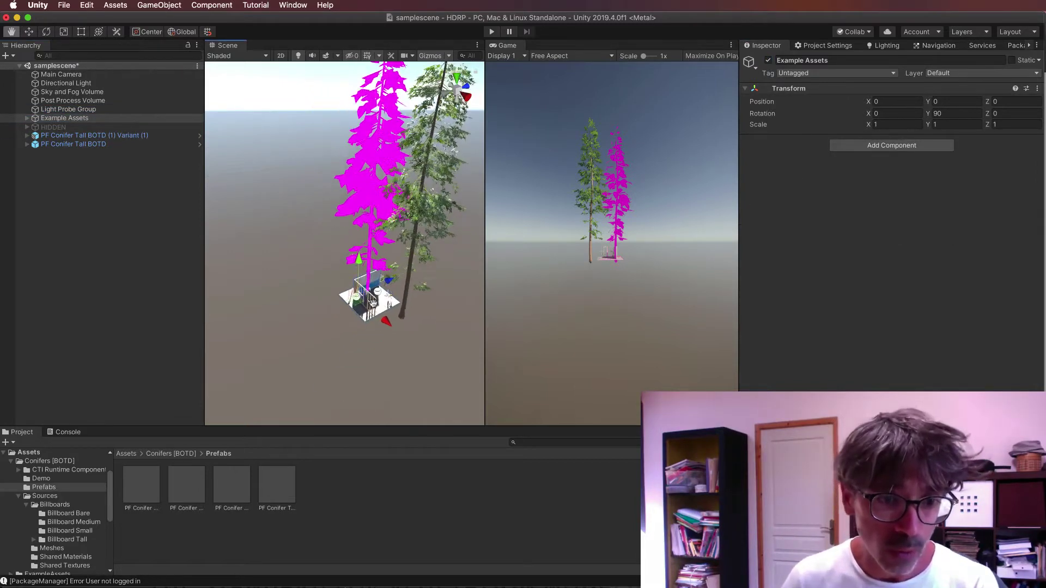
scroll(381, 304, up, 5)
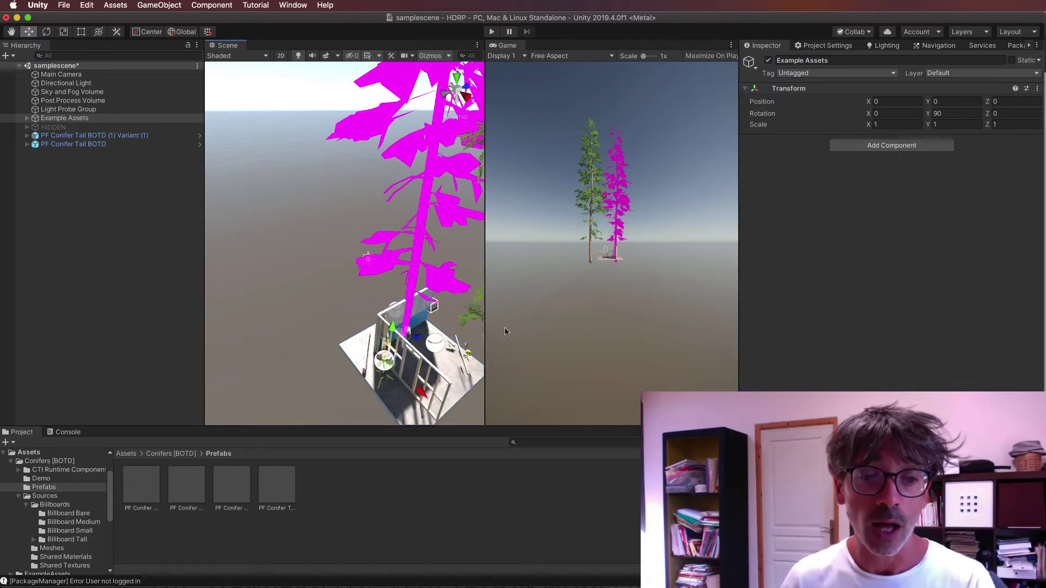
scroll(436, 340, up, 3)
scroll(403, 305, up, 3)
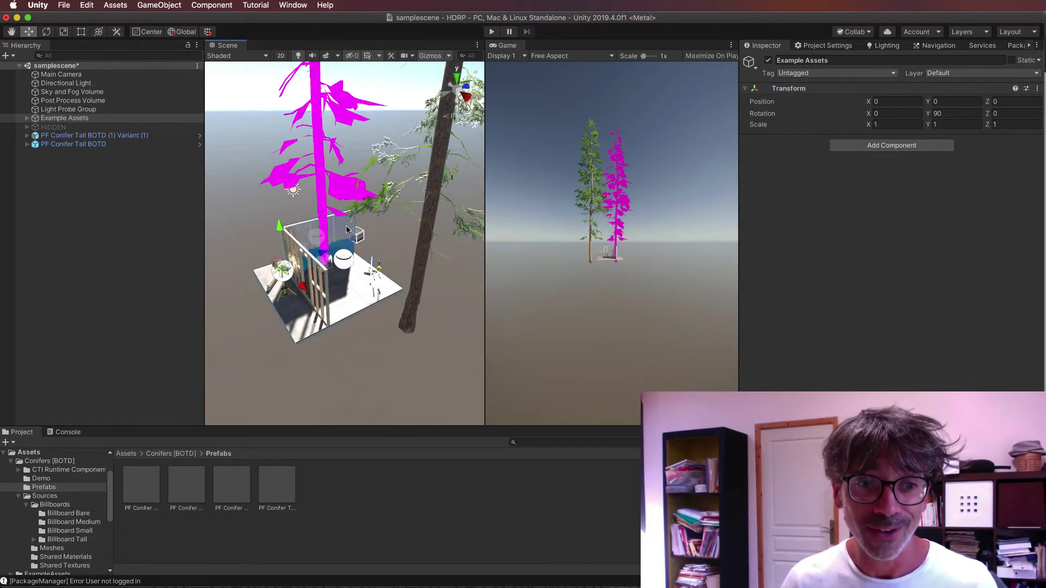
scroll(369, 266, up, 3)
mouse_move(369, 265)
alt+mouse_down()
mouse_move(293, 274)
mouse_move(390, 253)
alt+mouse_up()
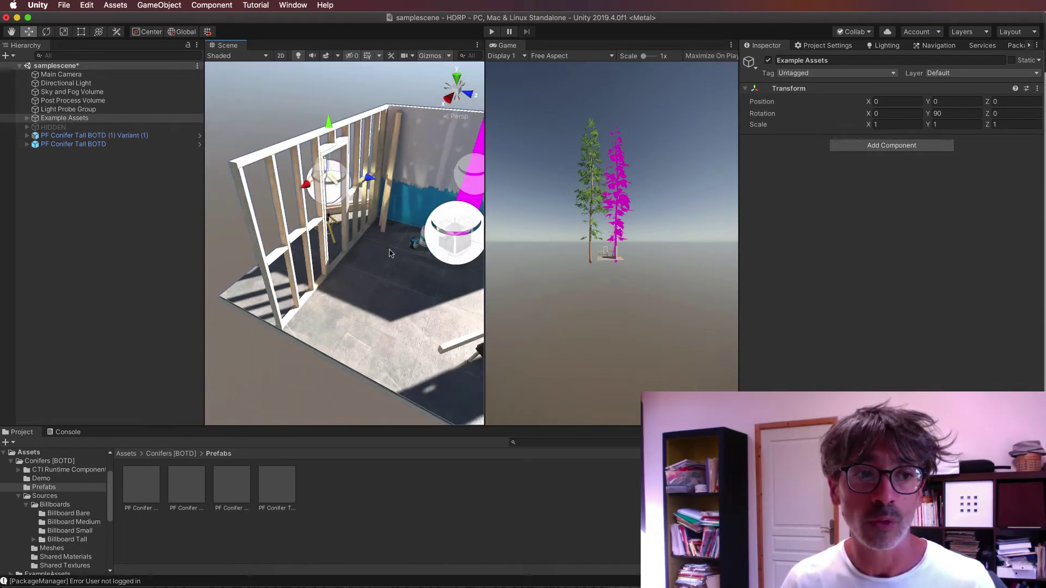
right_drag(390, 254, 439, 251)
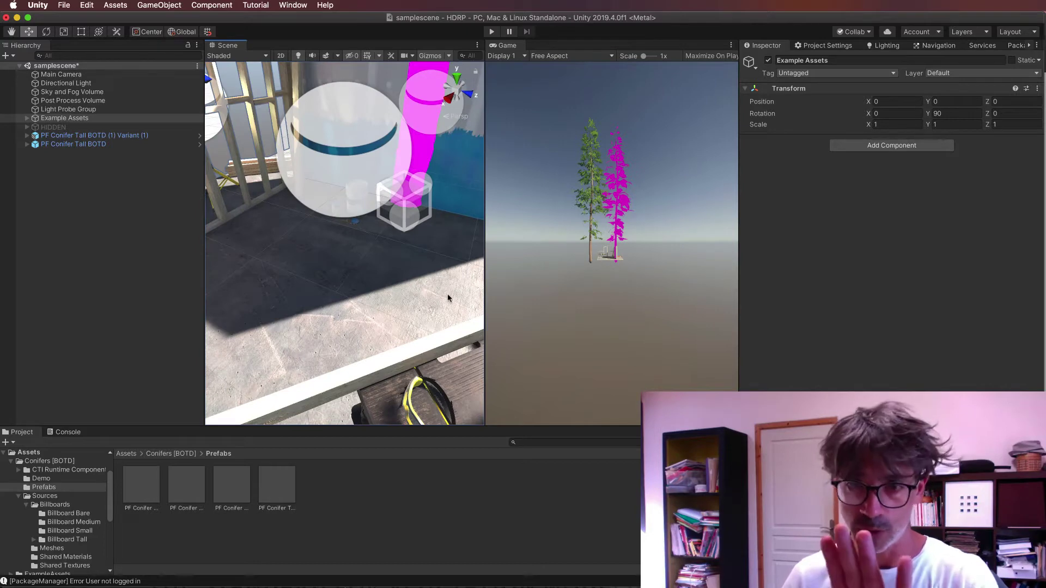
key(f)
click(64, 118)
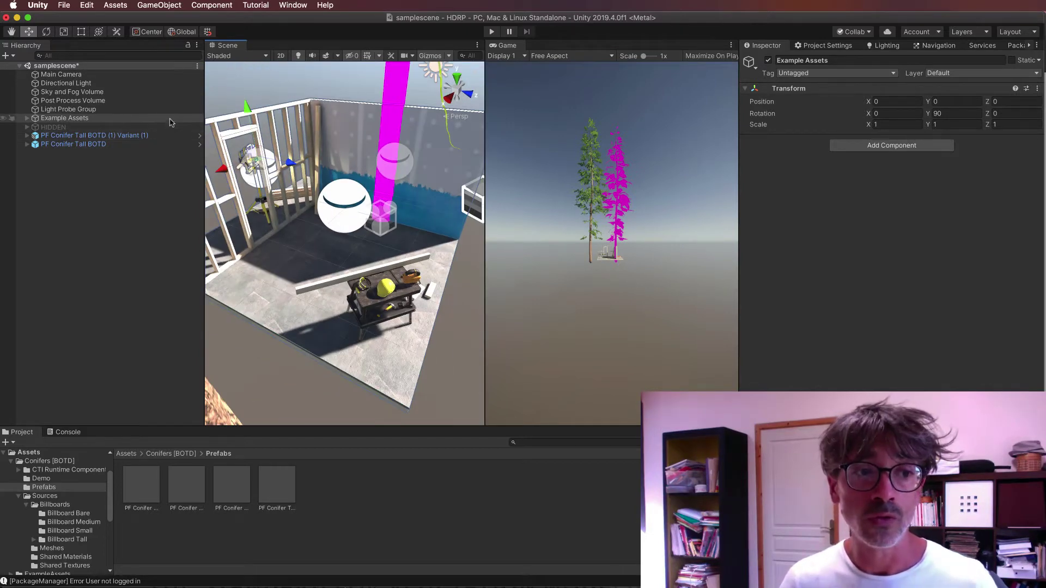
click(767, 61)
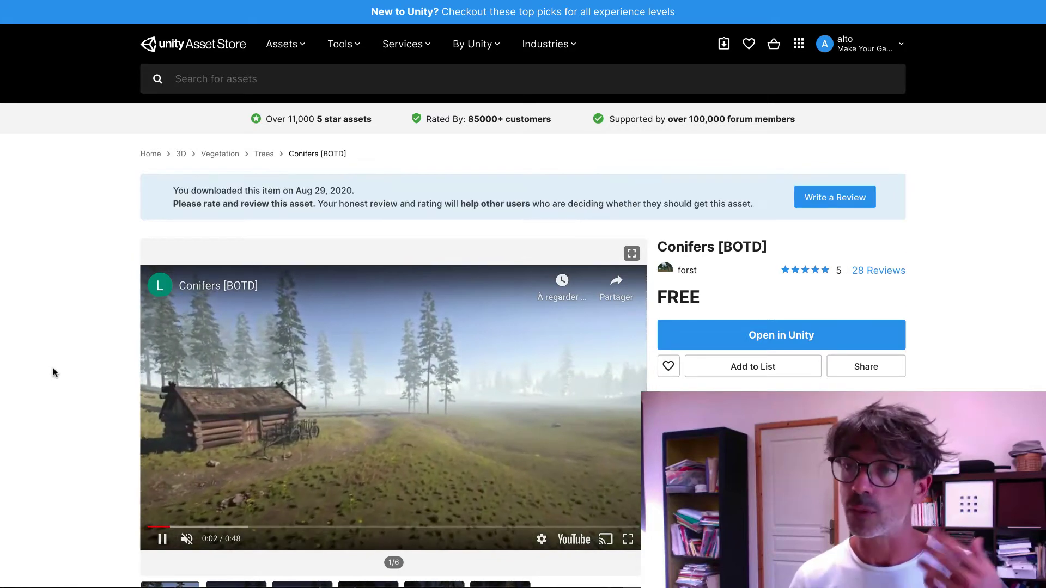
scroll(68, 354, down, 2)
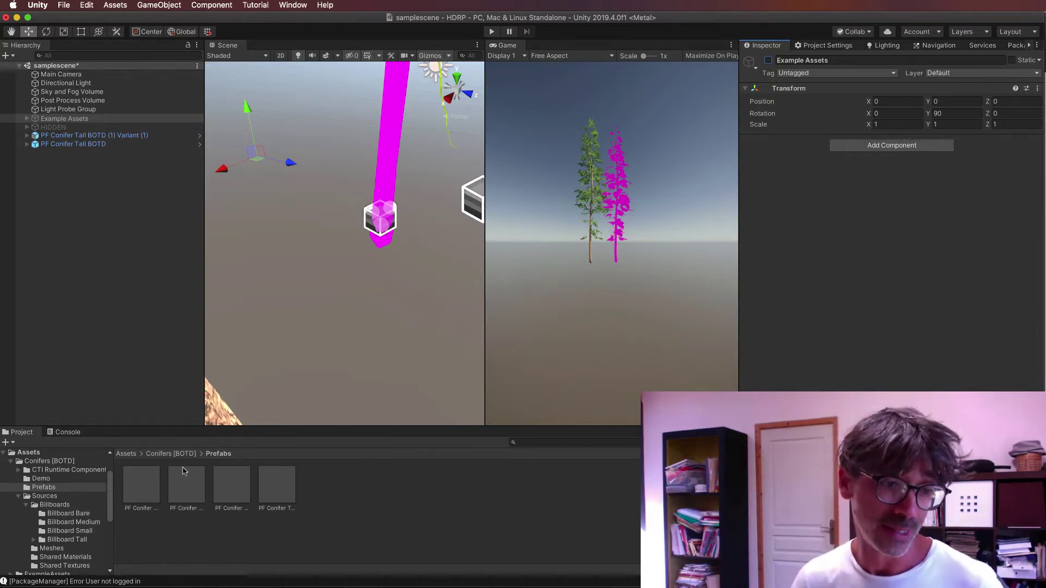
Step: Inspect the conifer prefabs, dismiss the prefab replacement warning, and select PF Conifer Tall BOTD
click(197, 487)
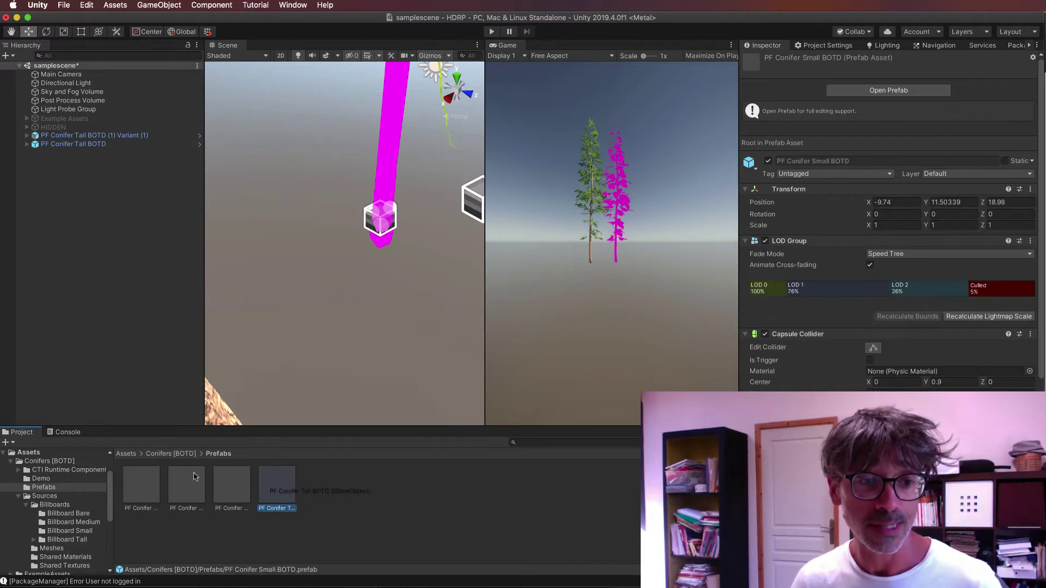
drag(277, 485, 187, 485)
click(696, 253)
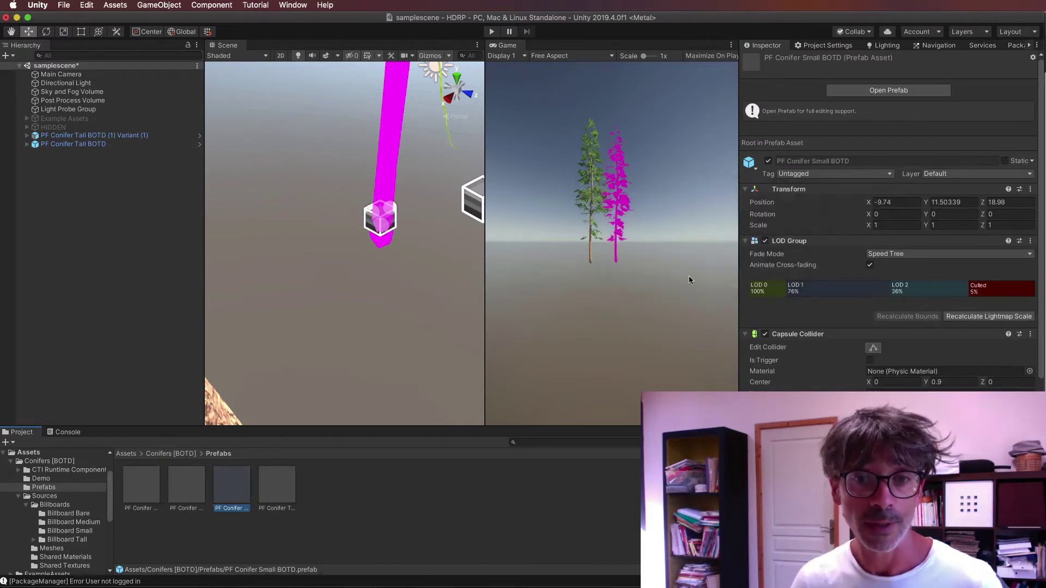
click(110, 148)
scroll(359, 229, down, 5)
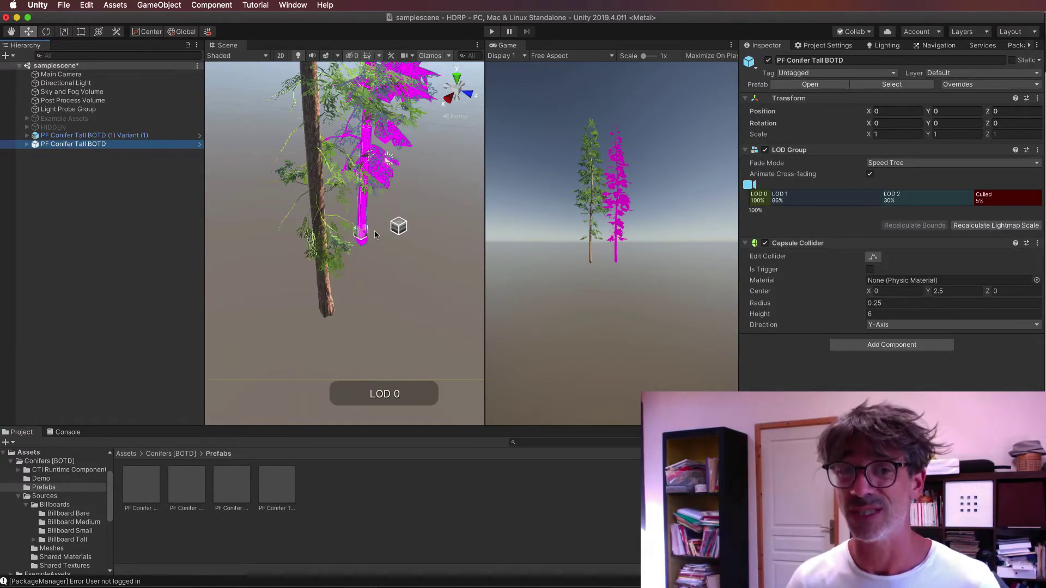
scroll(374, 234, up, 2)
scroll(376, 235, up, 2)
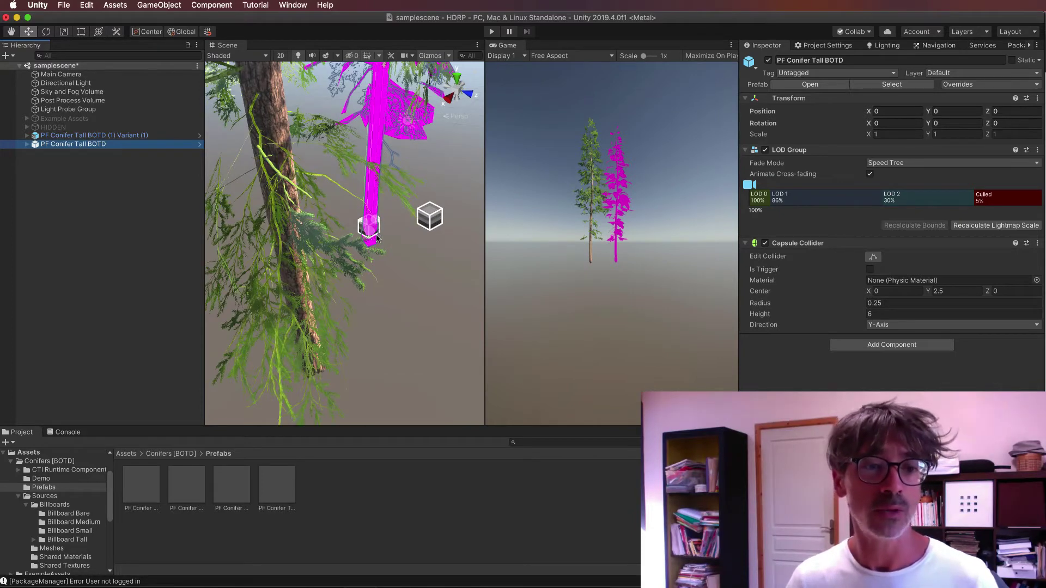
scroll(377, 209, down, 2)
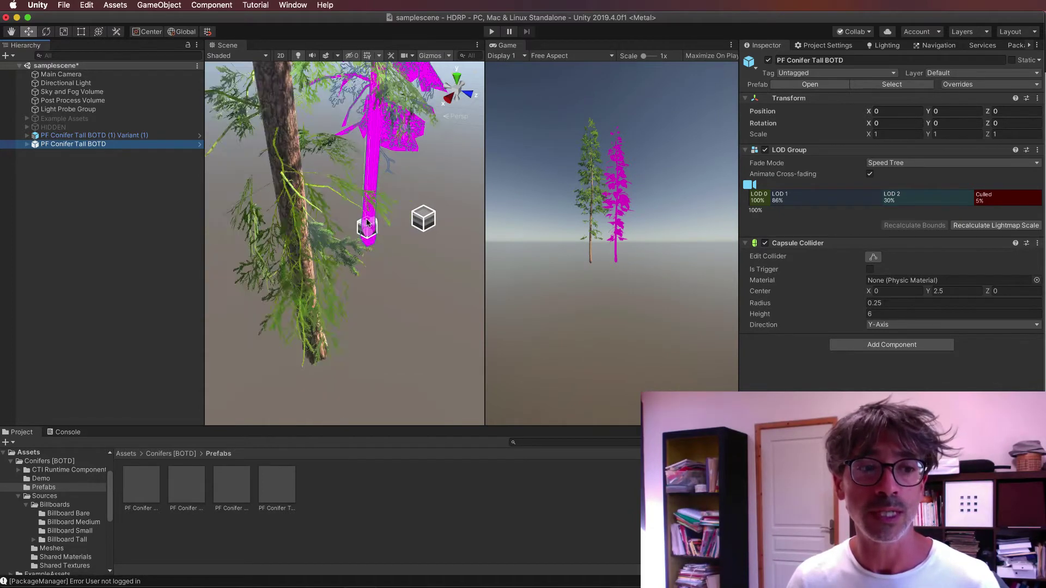
Step: Deactivate PF Conifer Tall BOTD (1) Variant (1) and centre the view on the magenta tree
click(133, 137)
scroll(327, 241, down, 2)
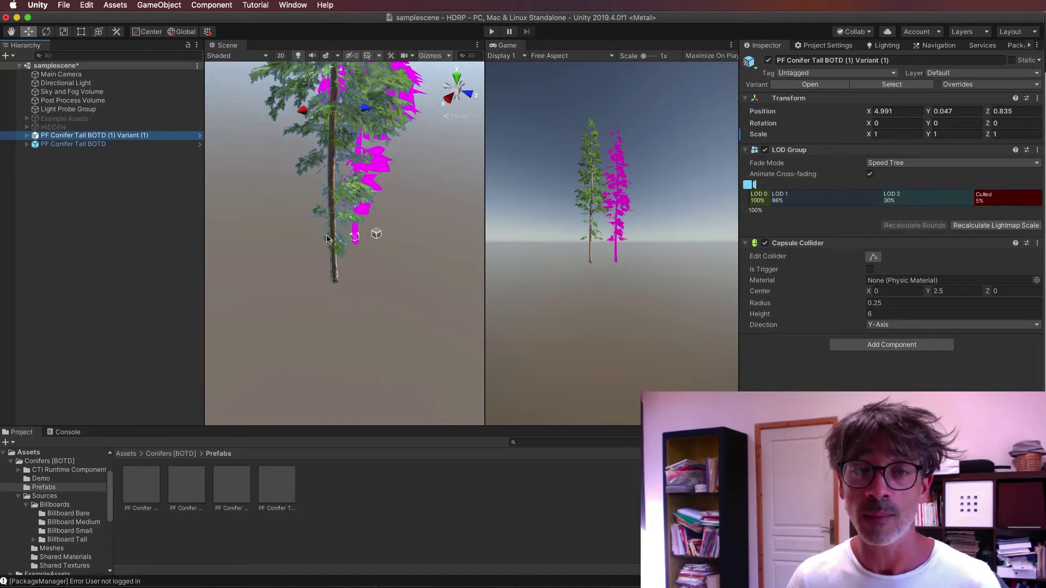
scroll(326, 243, down, 3)
scroll(326, 245, down, 1)
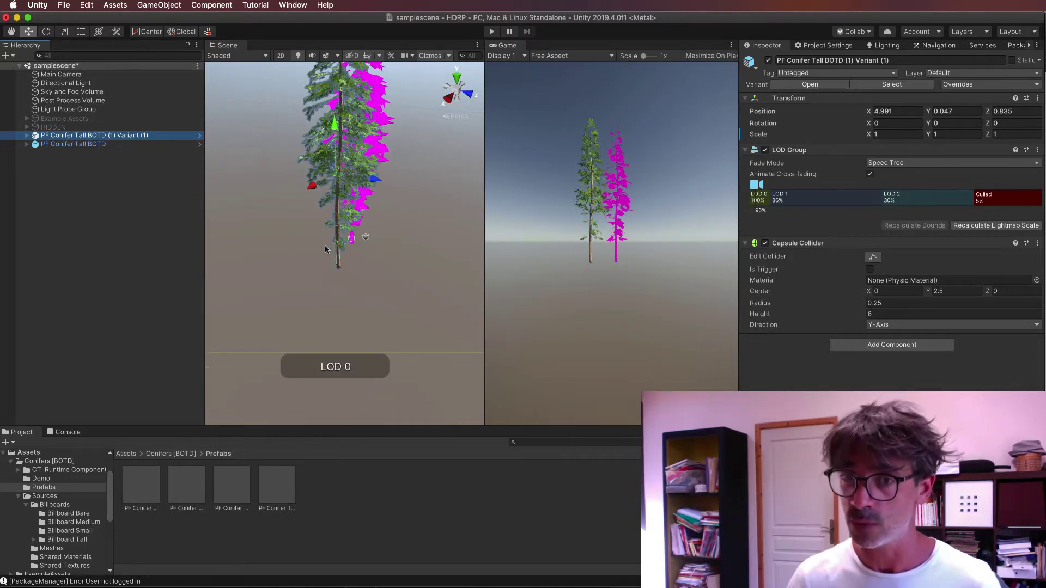
key(ctrl+z)
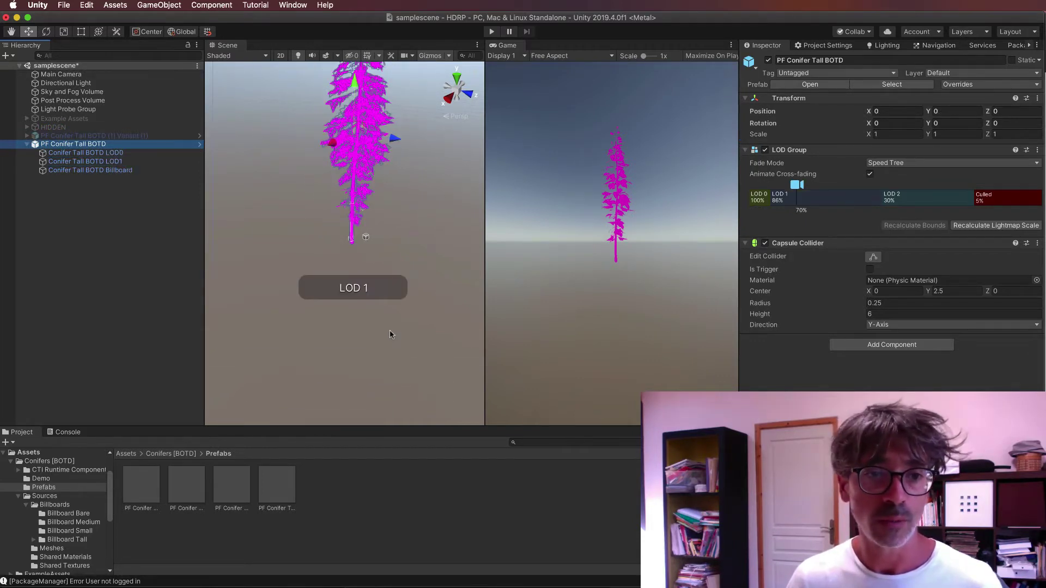
scroll(390, 330, up, 2)
middle_drag(357, 297, 348, 318)
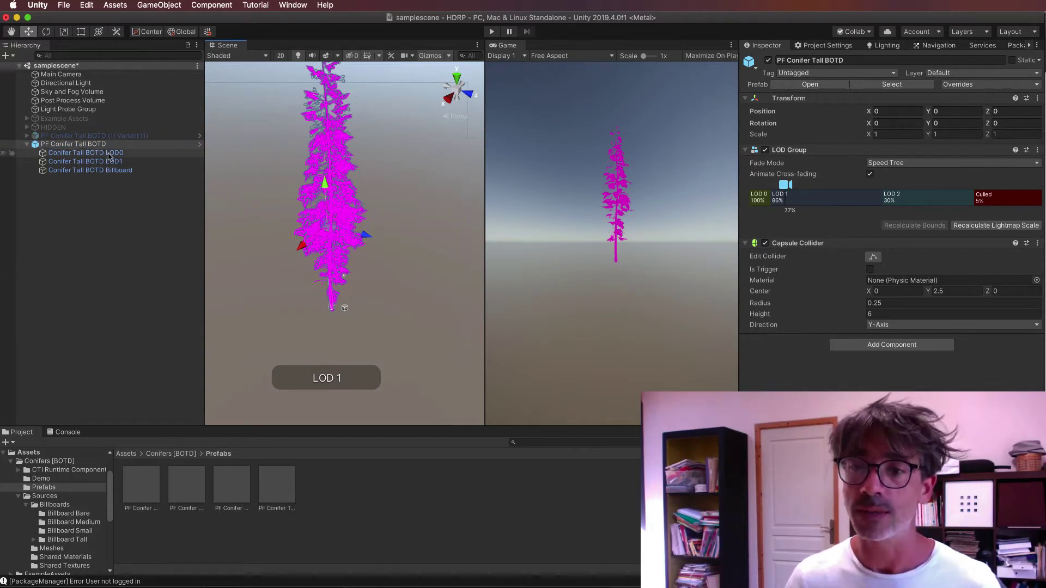
Step: Reselect PF Conifer Tall BOTD and zoom out to watch its LOD levels switch
click(91, 145)
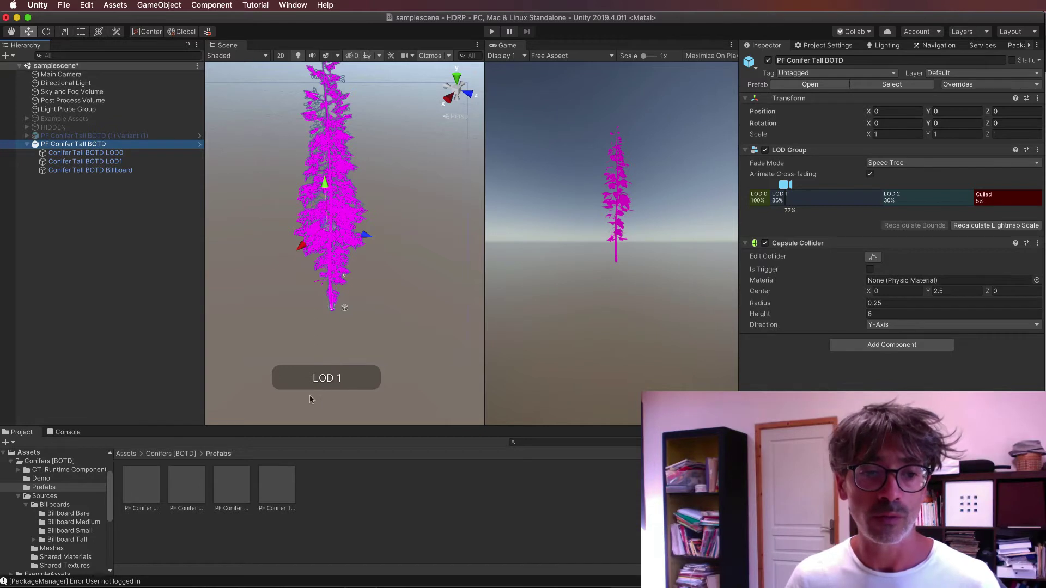
scroll(321, 335, up, 3)
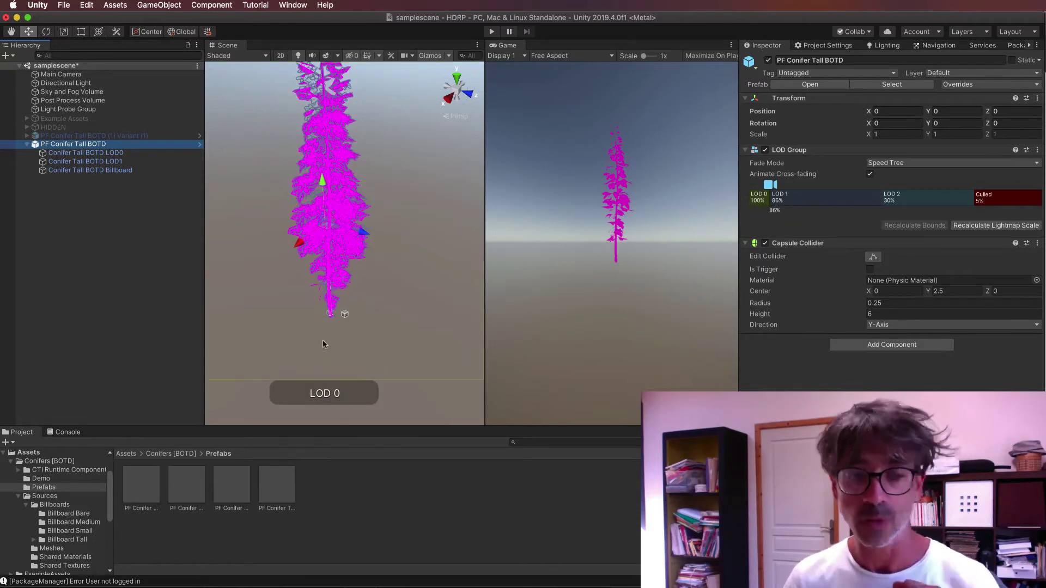
scroll(324, 342, down, 6)
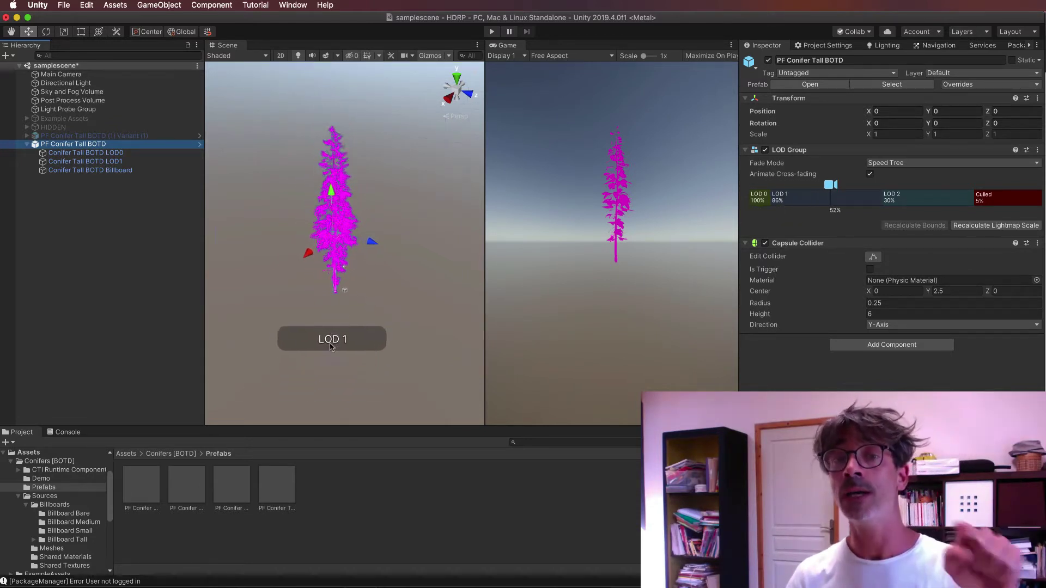
scroll(335, 340, down, 2)
scroll(340, 335, down, 2)
scroll(342, 335, down, 2)
scroll(342, 334, down, 2)
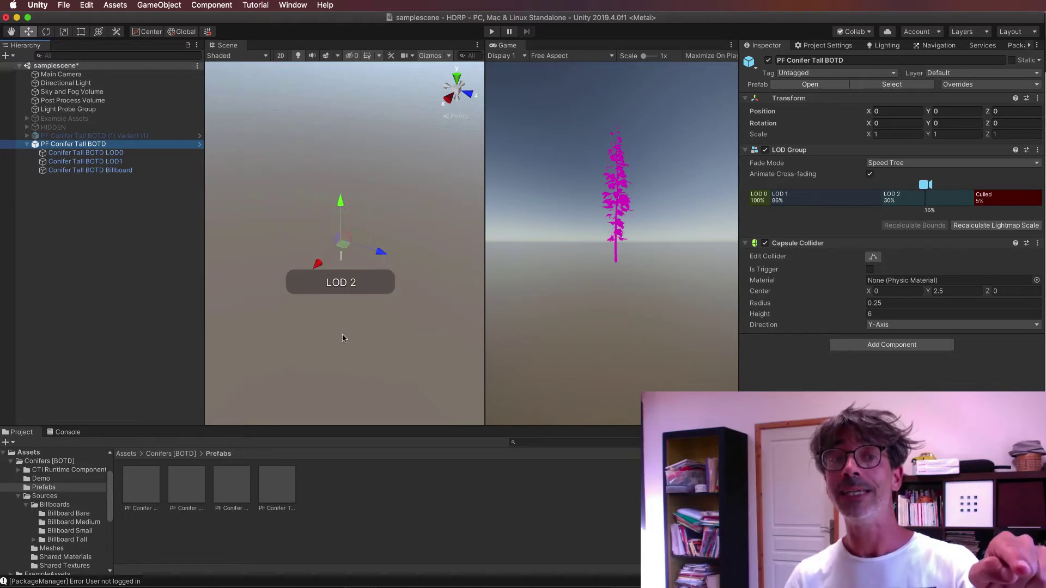
scroll(343, 335, down, 1)
scroll(346, 334, down, 1)
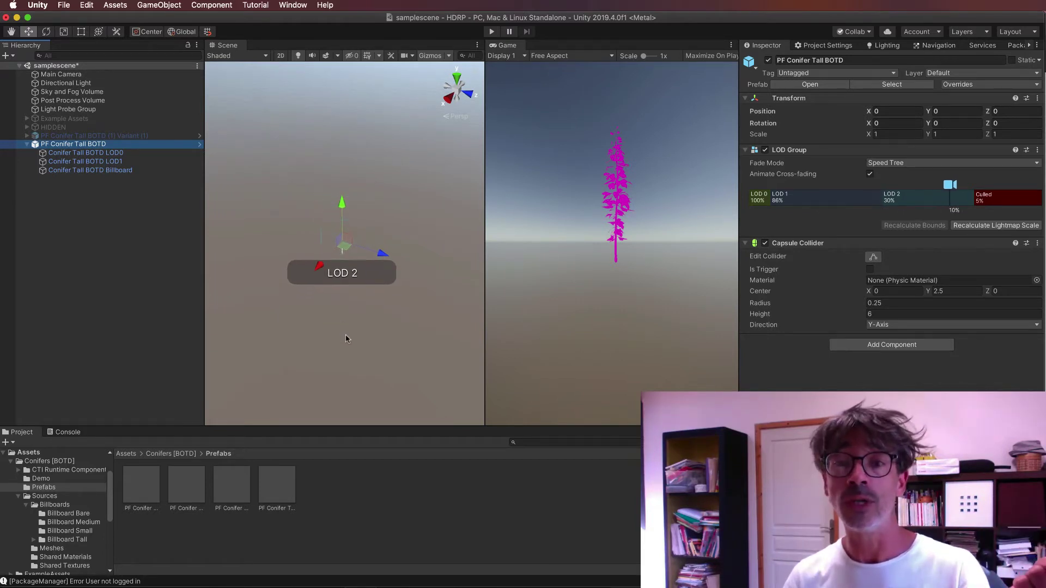
scroll(349, 334, down, 1)
scroll(353, 334, down, 1)
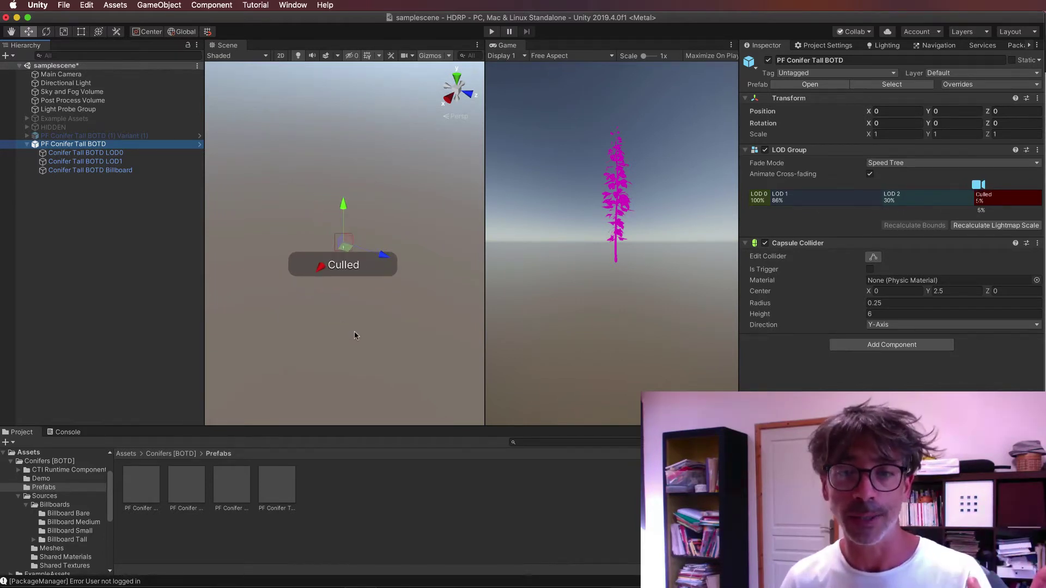
Step: Zoom back in and select the Conifer Tall BOTD Billboard part with its HDRP/Lit material
scroll(327, 332, up, 2)
scroll(318, 339, up, 1)
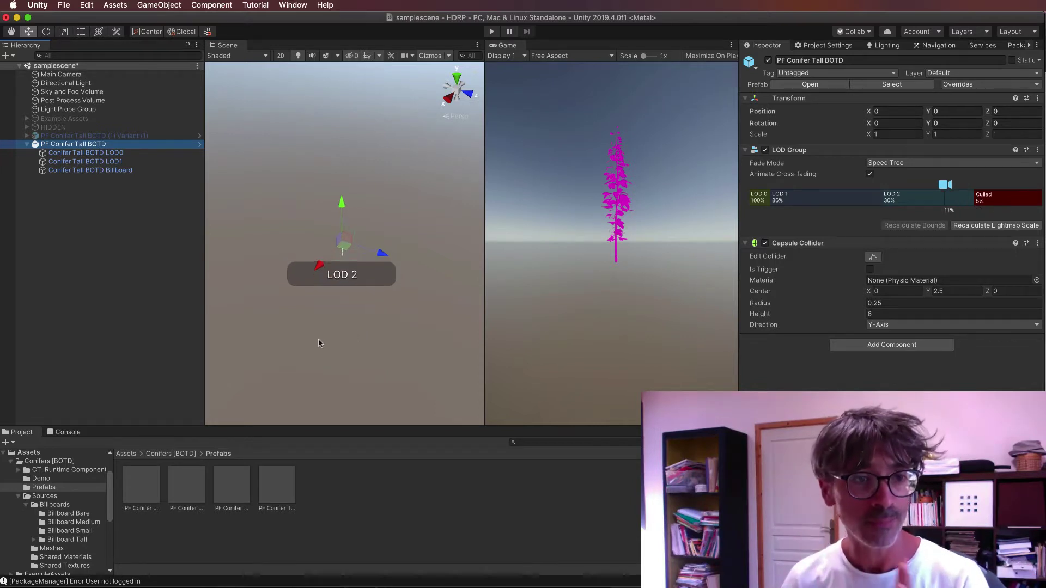
scroll(318, 341, up, 1)
scroll(315, 343, up, 2)
scroll(315, 342, up, 2)
scroll(313, 343, up, 2)
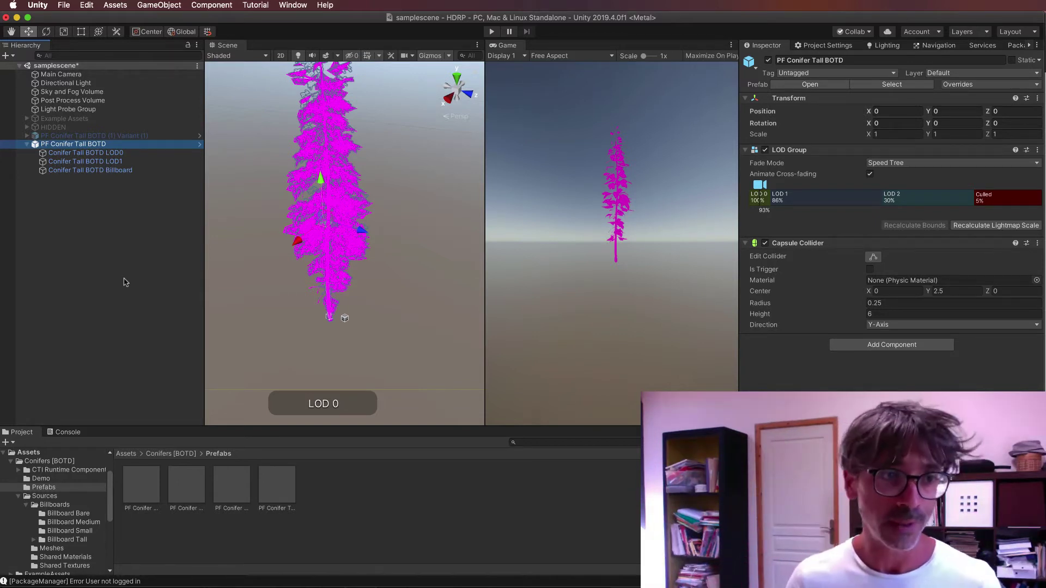
click(125, 171)
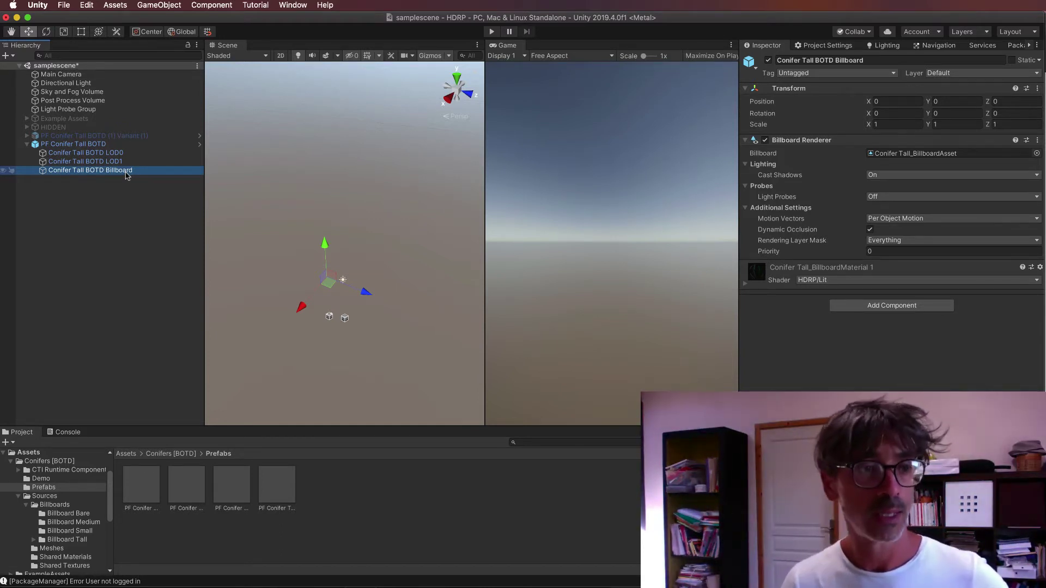
Step: Select and frame the Conifer Tall BOTD LOD0 mesh, then ping its Conifer Leaves BODT material
click(126, 145)
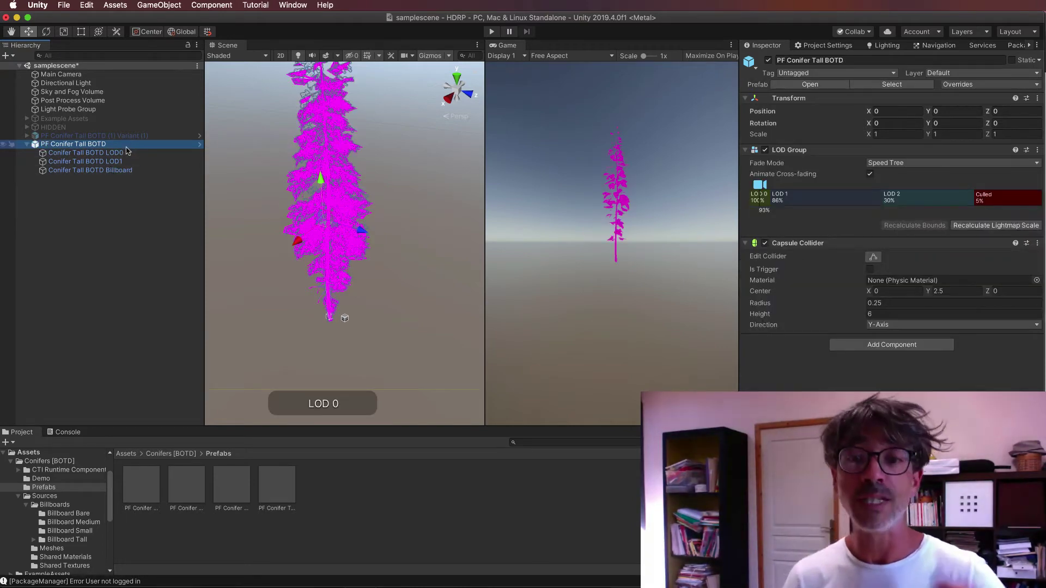
click(126, 153)
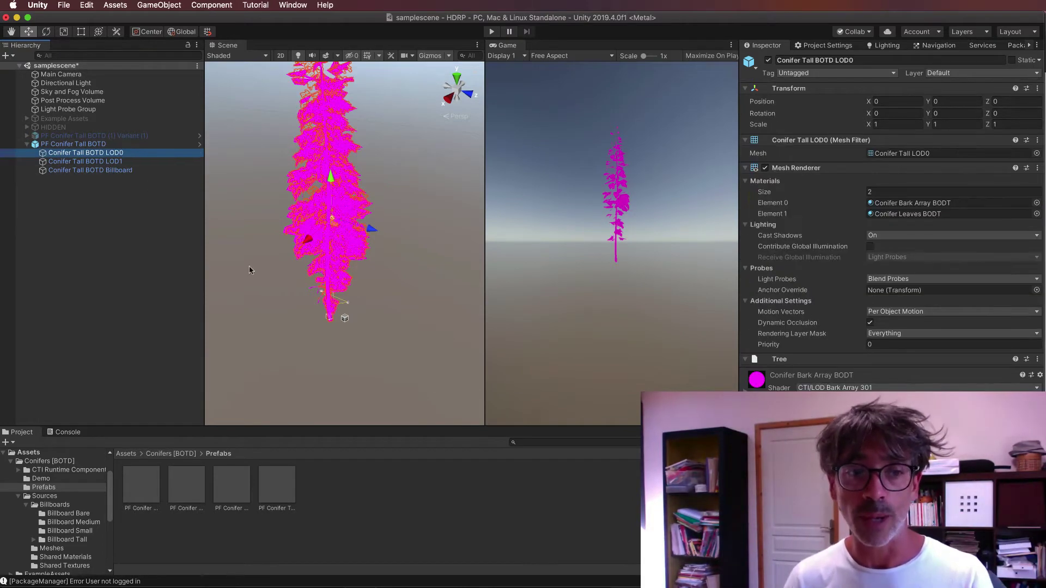
scroll(253, 268, up, 1)
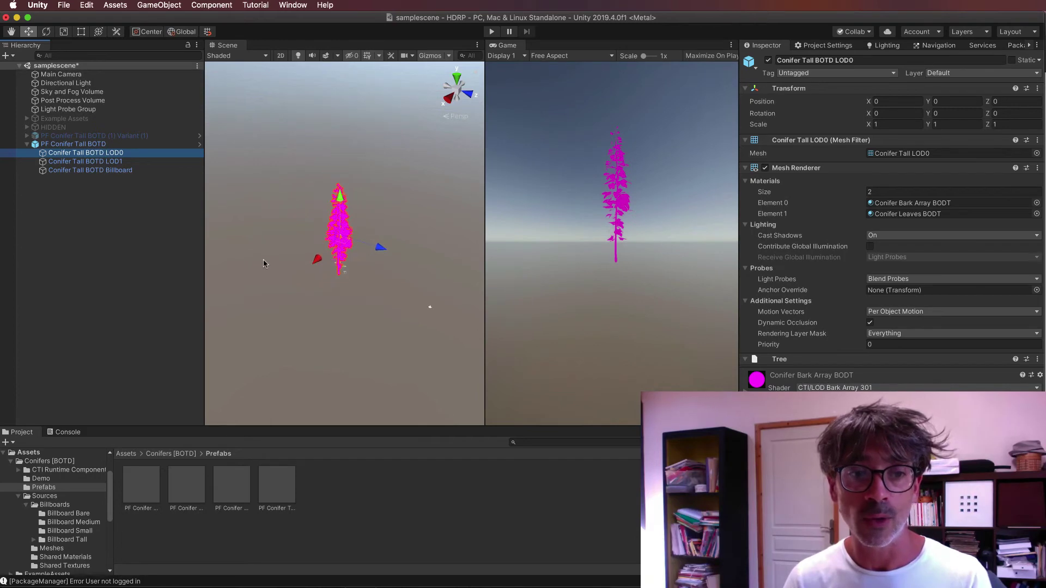
scroll(266, 256, up, 2)
scroll(266, 255, up, 2)
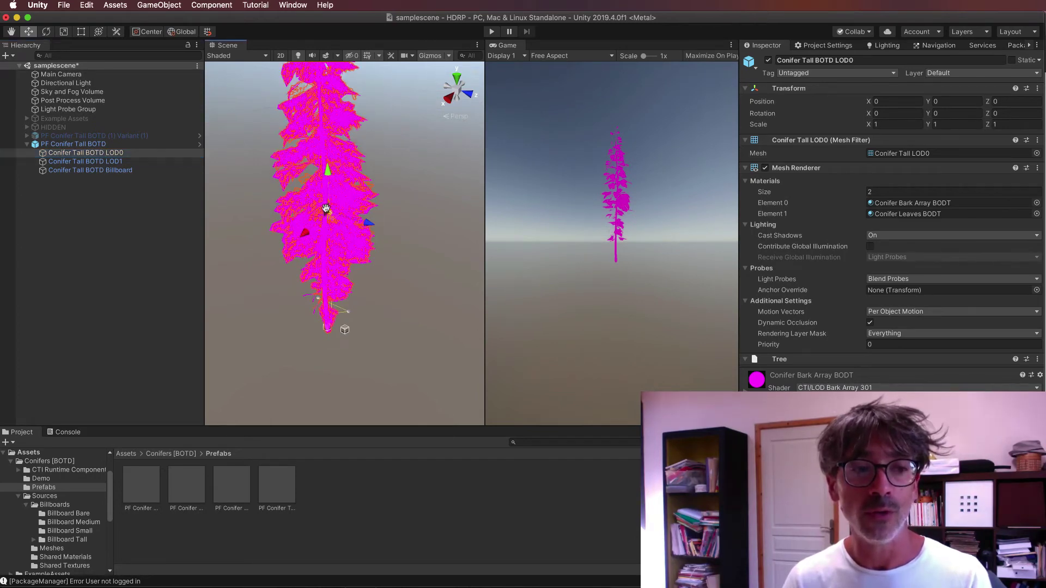
double_click(130, 156)
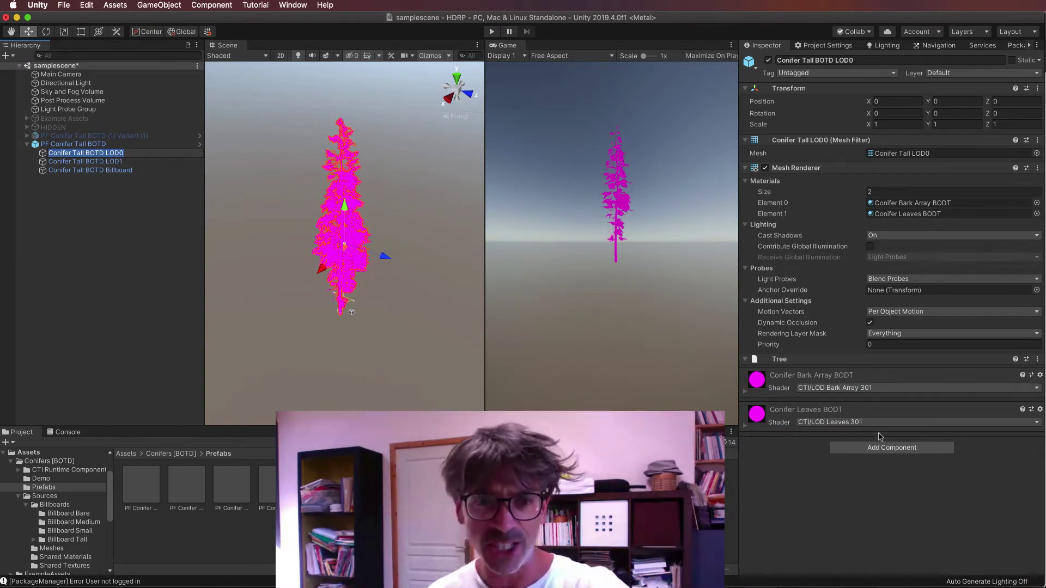
click(909, 214)
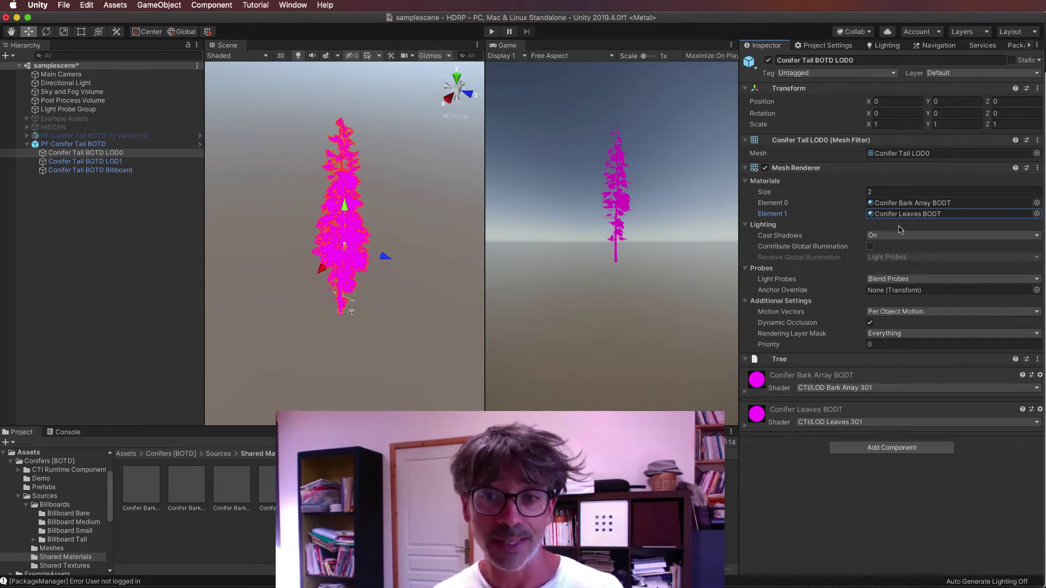
Step: Ping Conifer Bark Array BODT and show its CTI/LOD Bark Array 301 properties
click(907, 204)
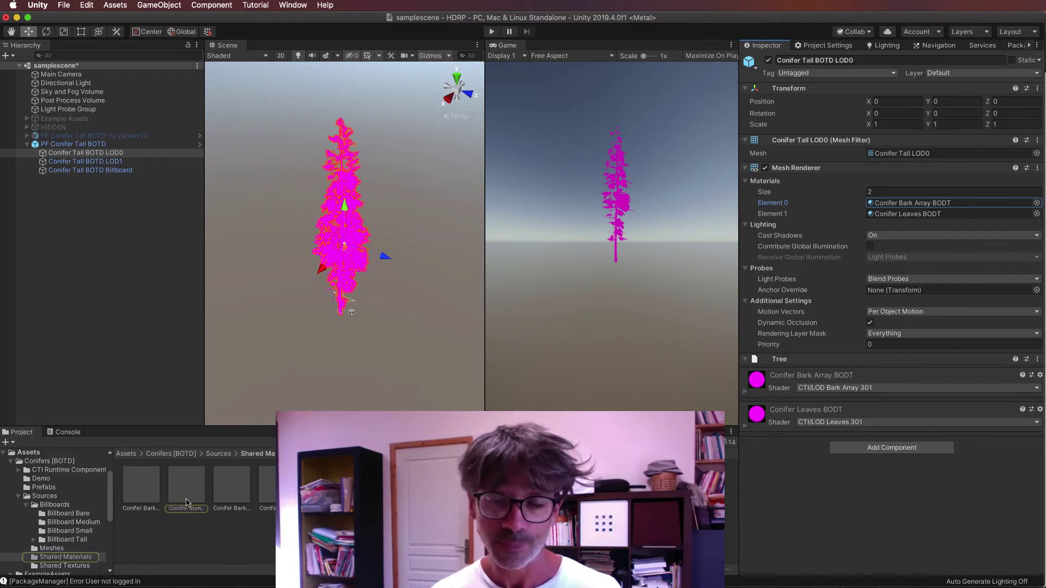
click(185, 493)
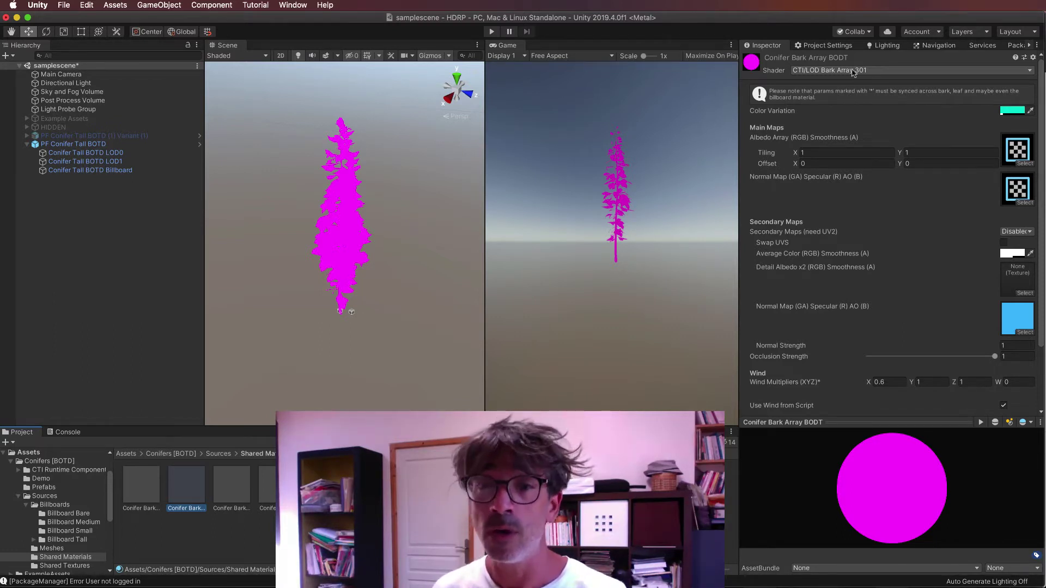
Step: Browse the HDRP shaders for the bark material without changing it, then reselect LOD0
click(853, 73)
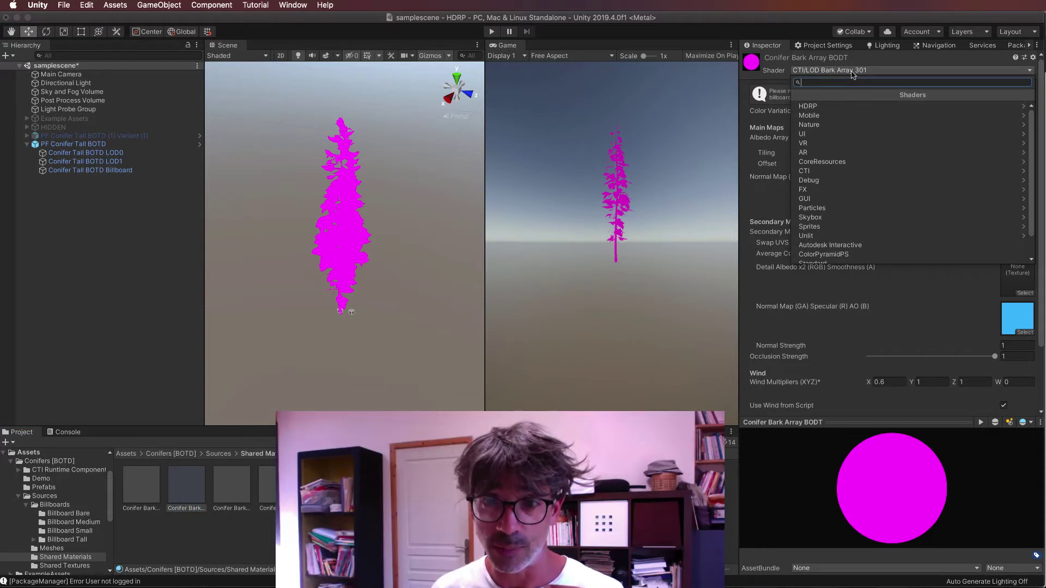
click(839, 108)
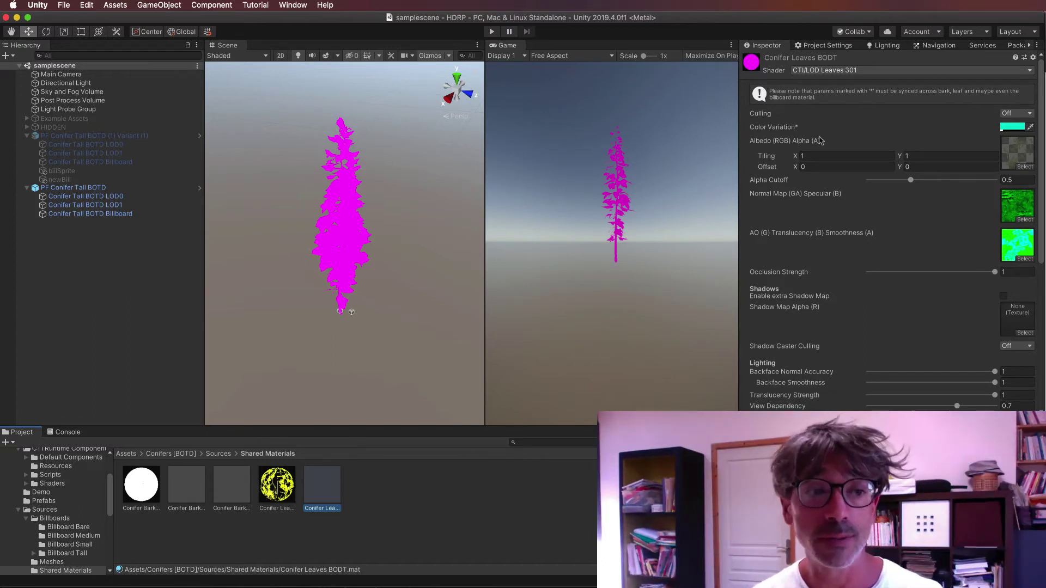
click(101, 198)
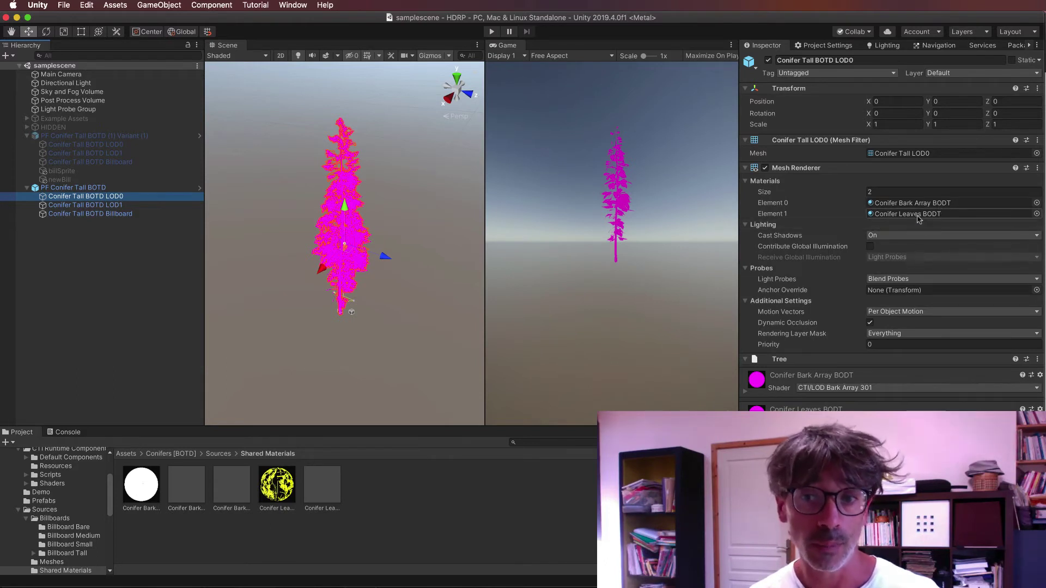
Step: Ping Conifer Leaves BODT and show its CTI/LOD Leaves 301 properties
click(919, 214)
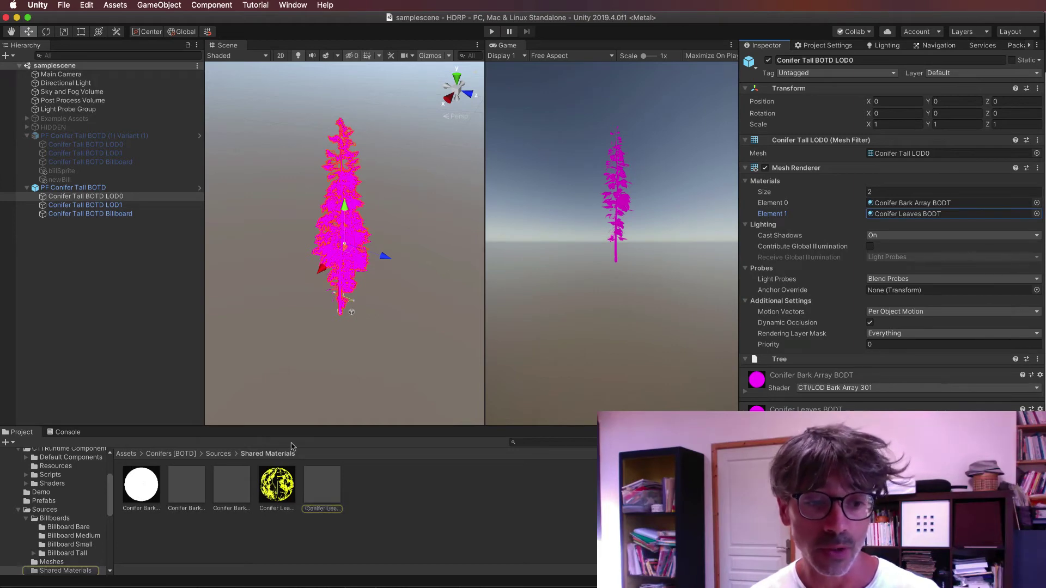
click(916, 214)
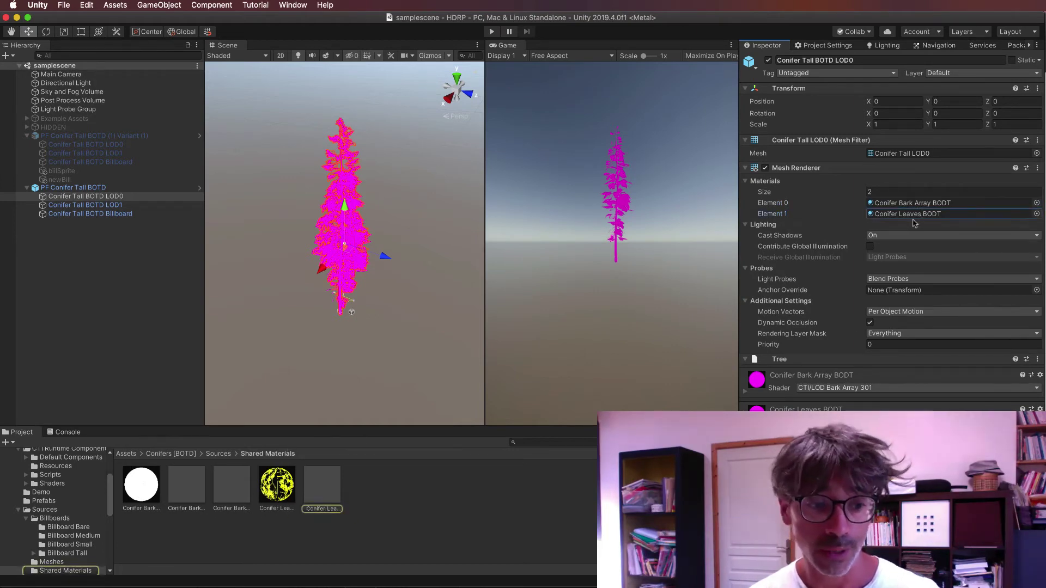
click(329, 496)
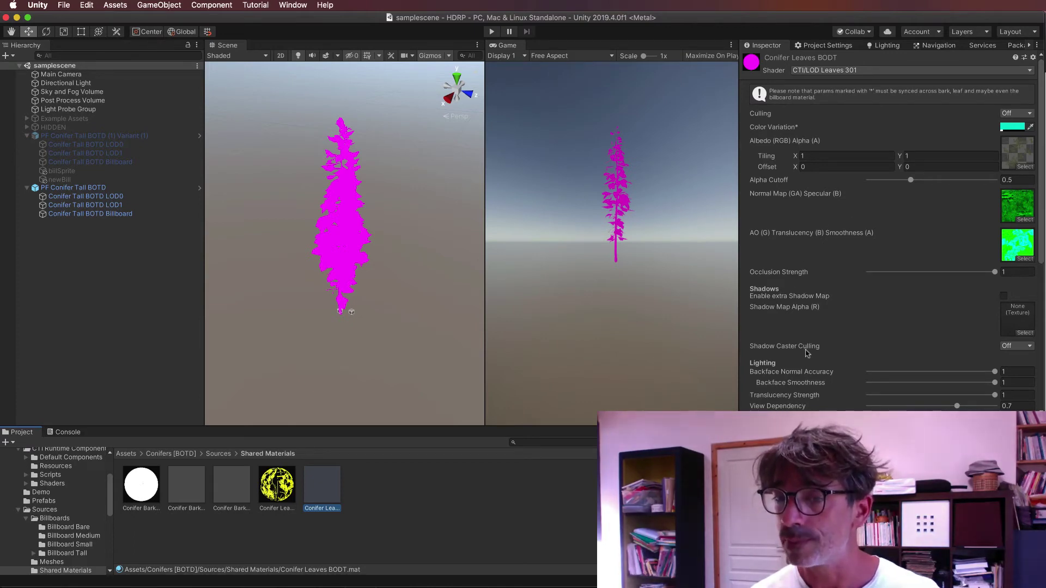
scroll(807, 353, down, 2)
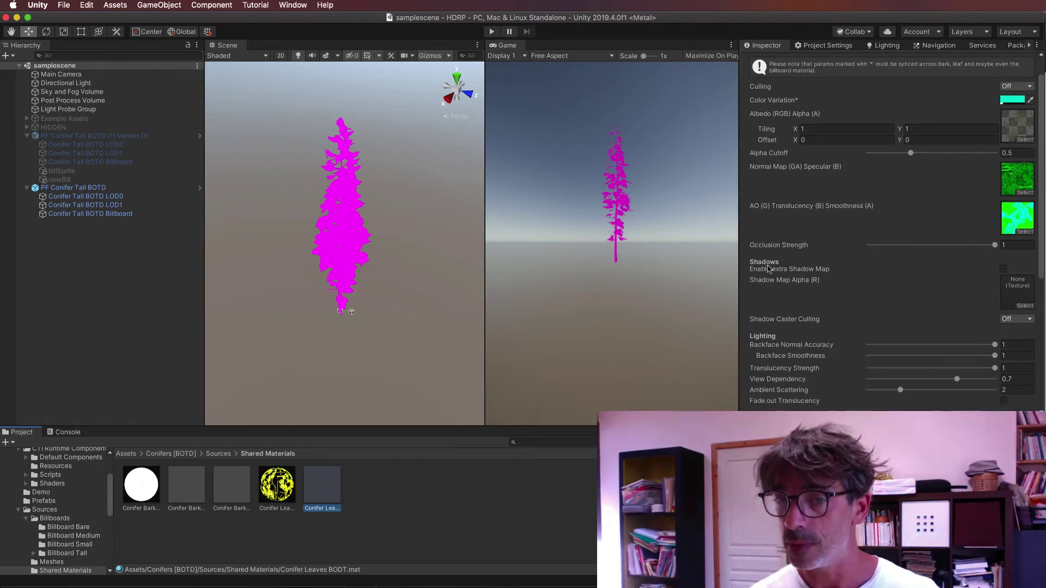
scroll(768, 269, down, 3)
scroll(773, 289, down, 3)
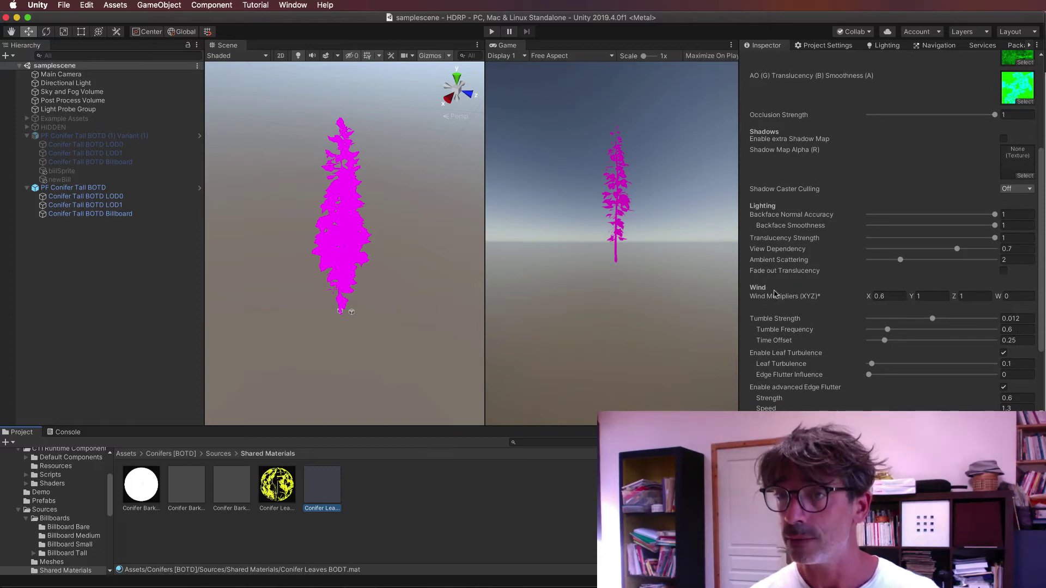
scroll(785, 308, down, 4)
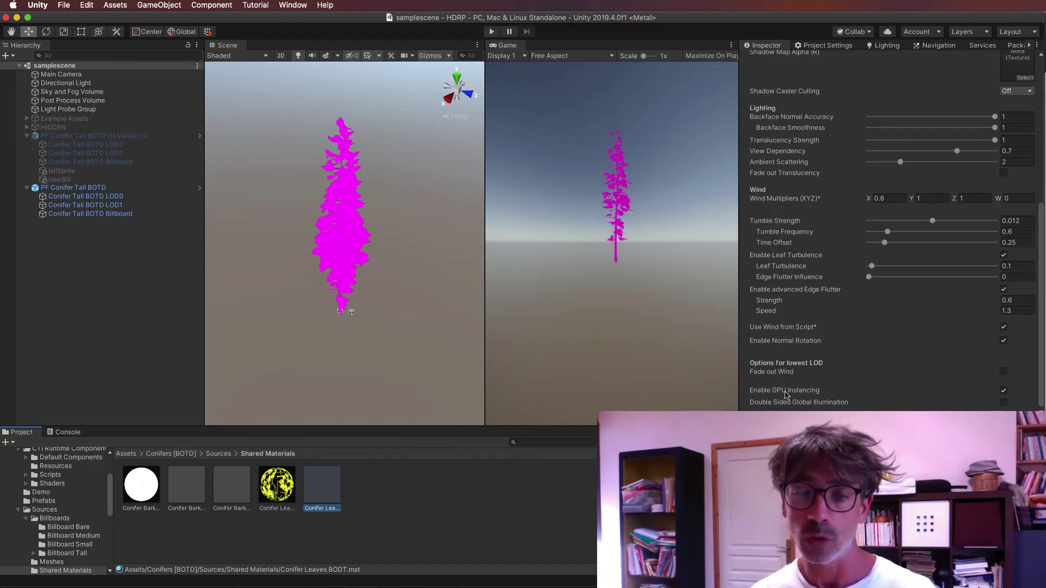
scroll(795, 386, up, 10)
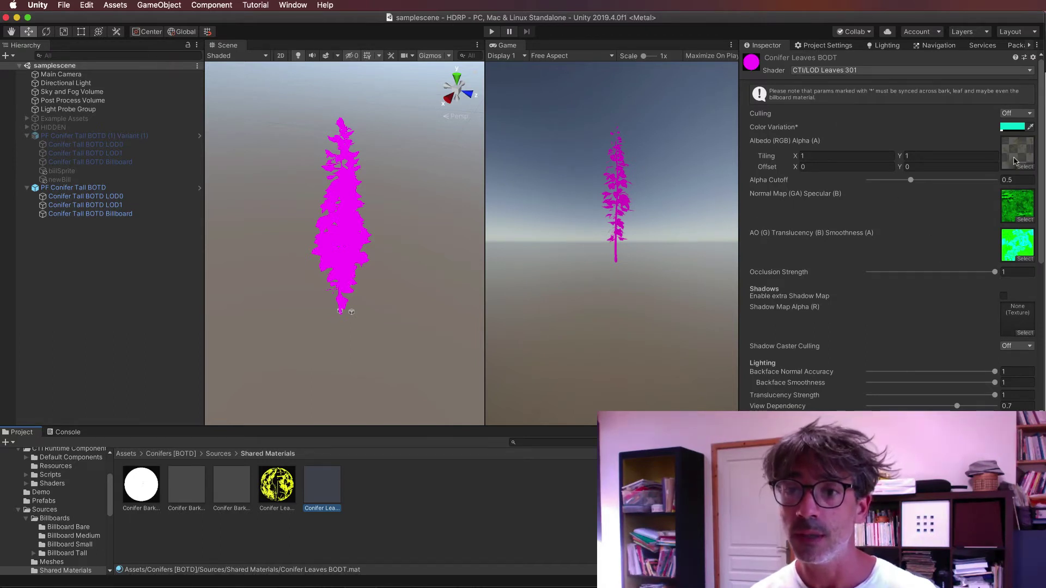
Step: Review the BODT Conifer Branches albedo texture's import settings, then reselect the LOD0 mesh
click(1019, 157)
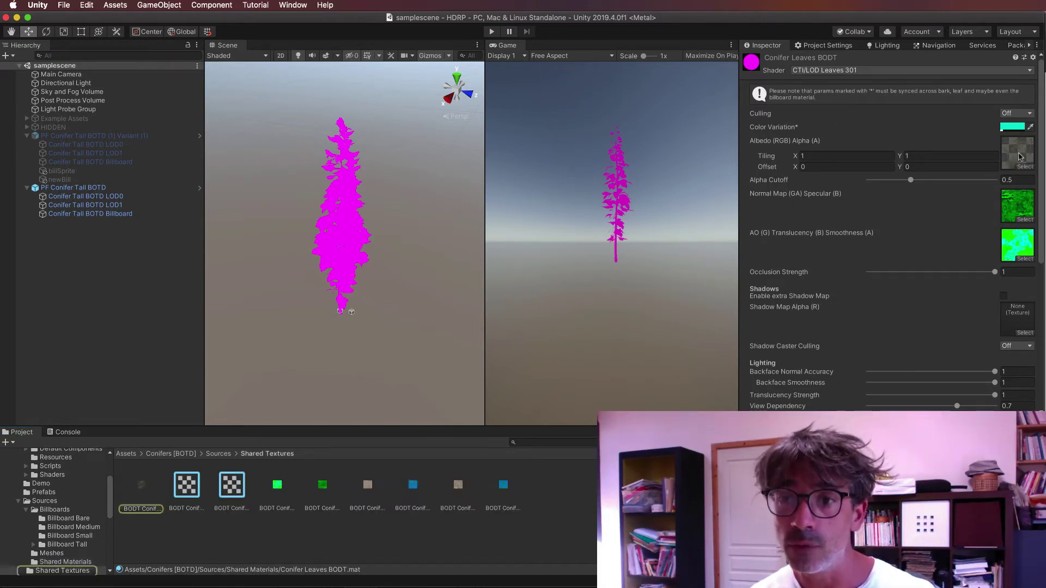
click(138, 497)
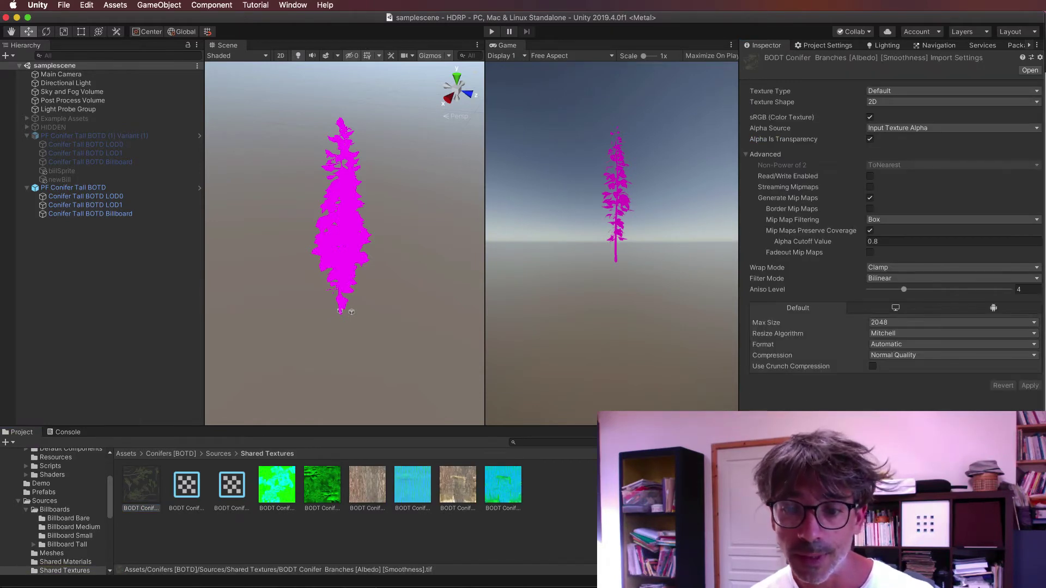
drag(850, 404, 849, 211)
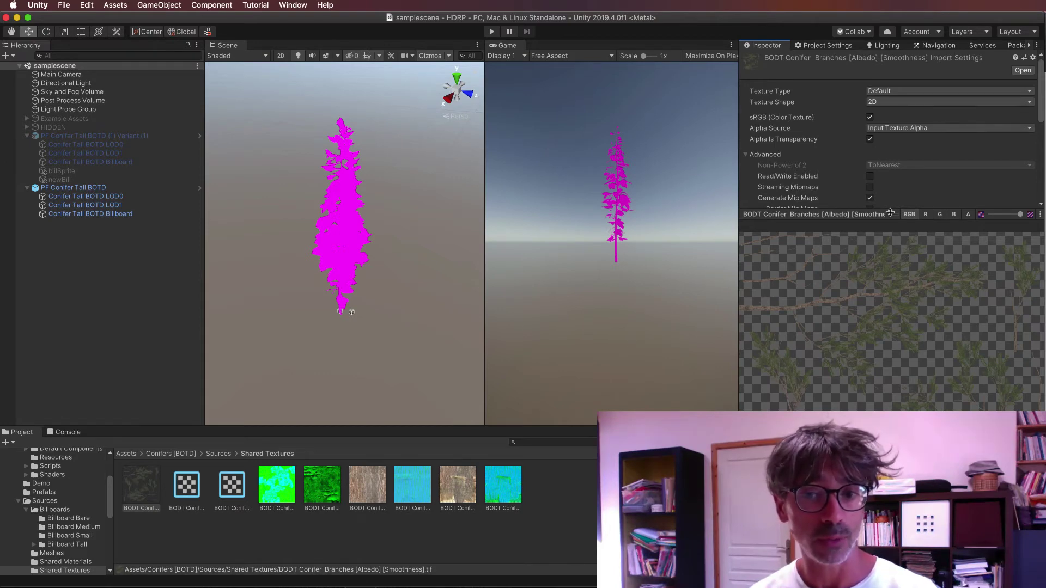
mouse_move(890, 213)
mouse_down()
mouse_move(839, 406)
mouse_move(842, 396)
mouse_up()
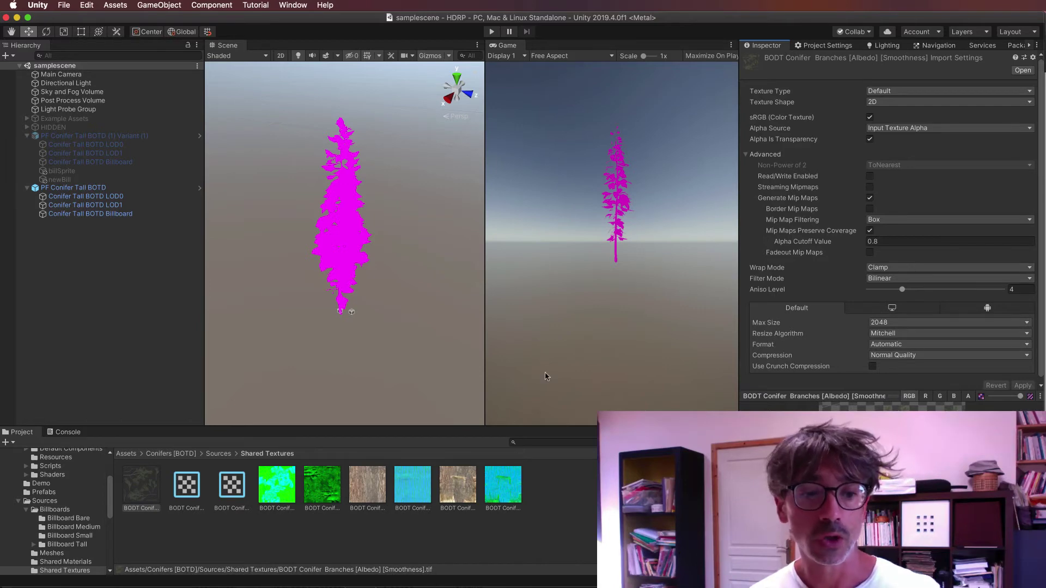
click(109, 197)
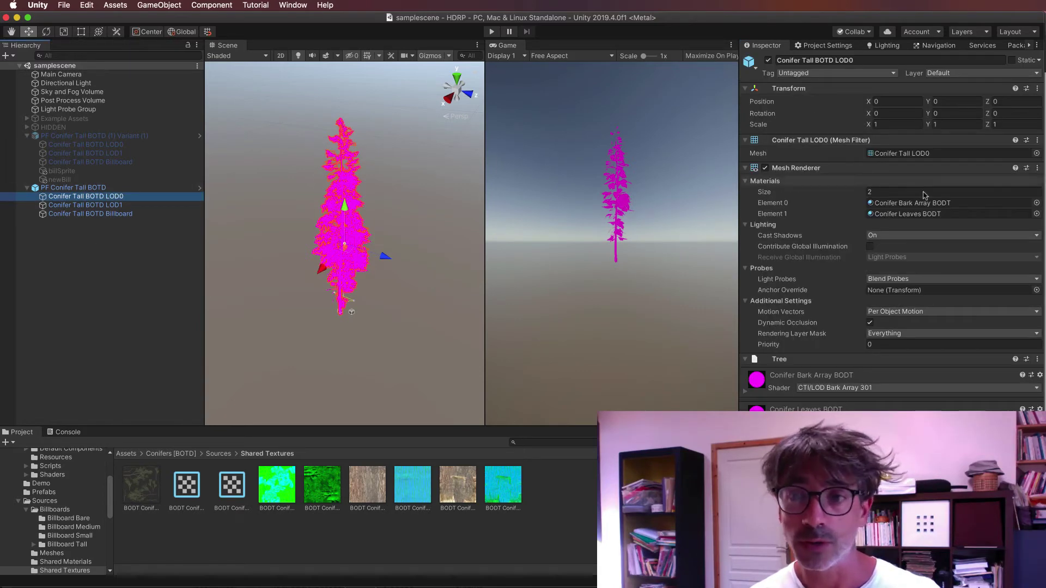
Step: Reselect Conifer Leaves BODT and check its Alpha Cutoff value of 0.5
click(919, 214)
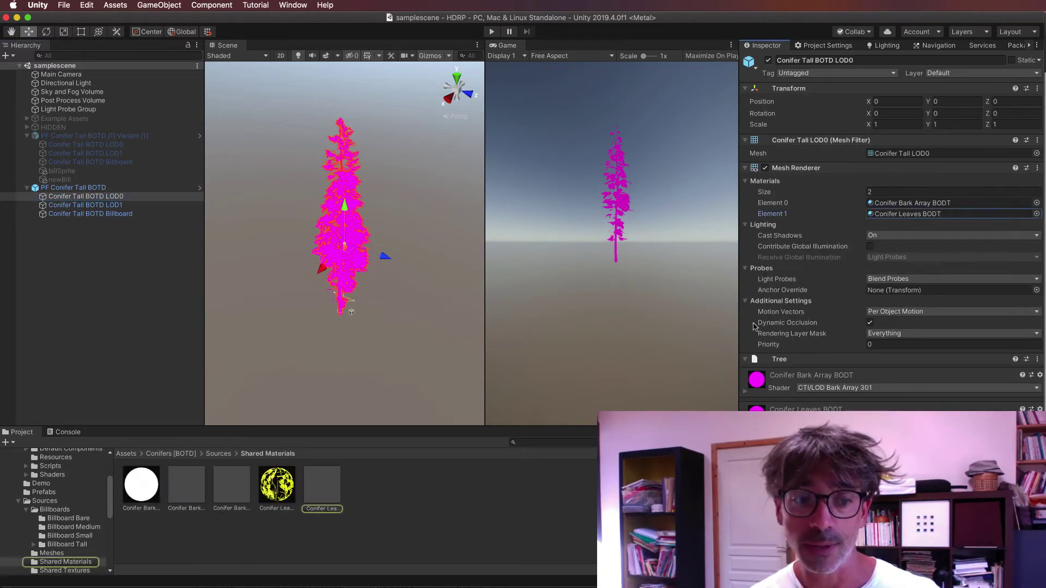
click(330, 496)
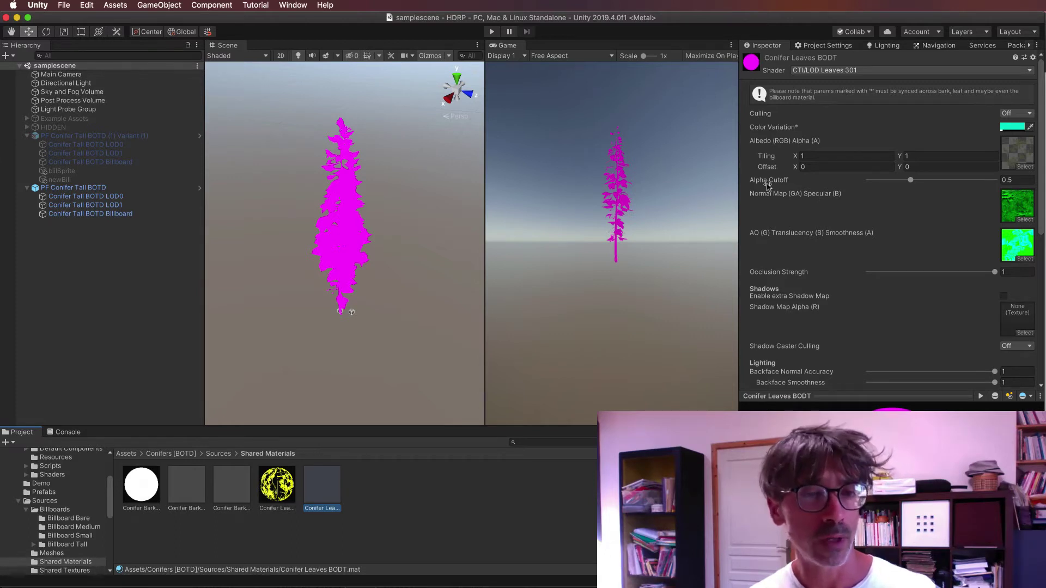
click(1009, 180)
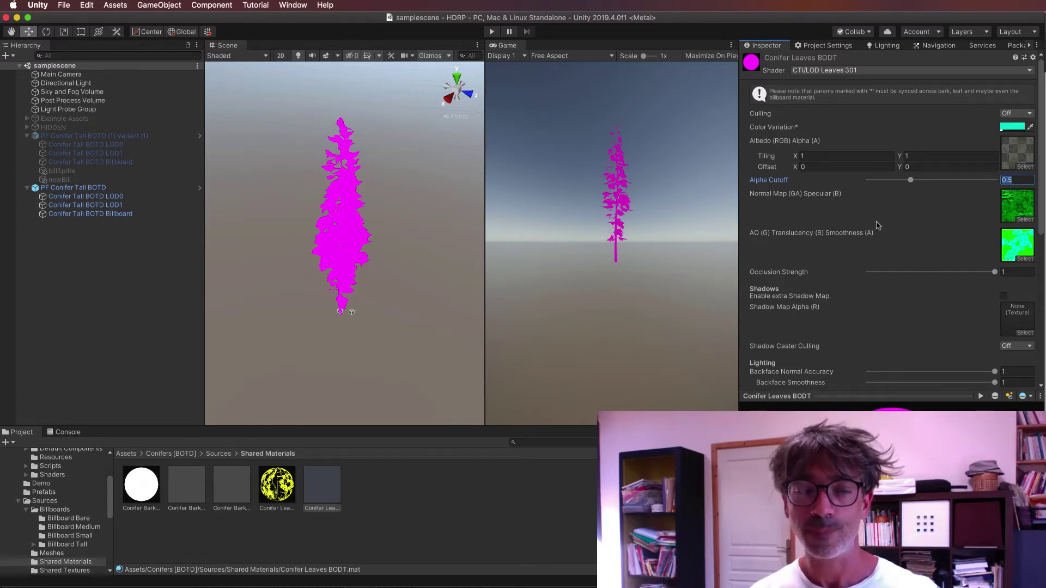
Step: Create a material named newHDRPLeaves in Shared Materials beside Conifer Leaves BODT
right_click(393, 493)
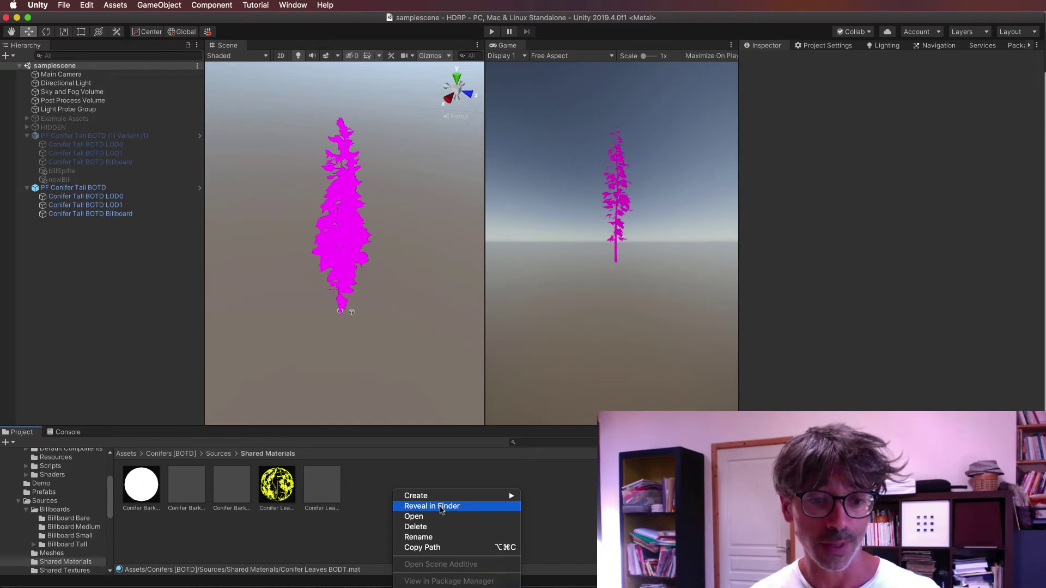
mouse_move(477, 499)
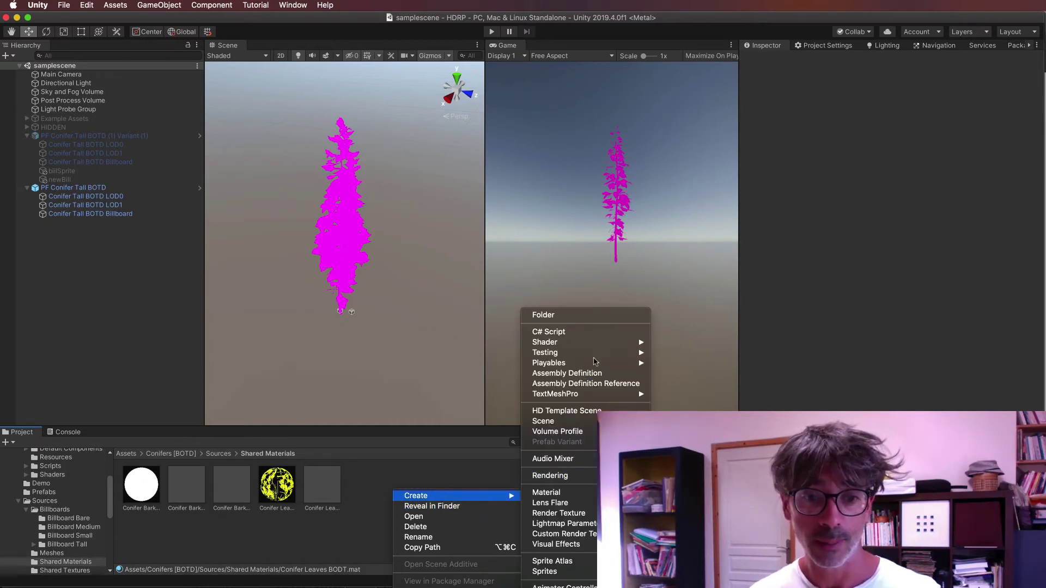
click(568, 494)
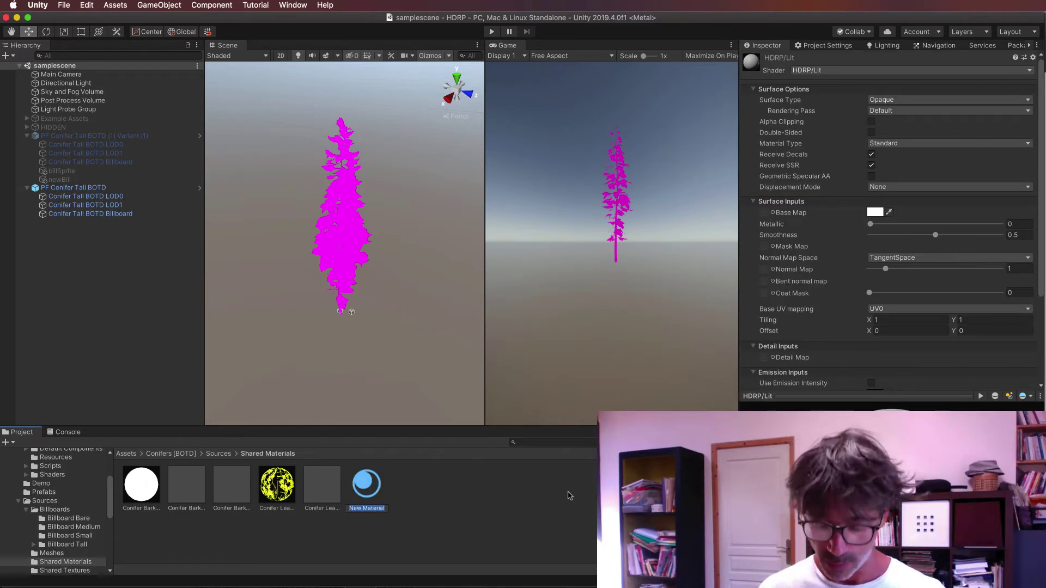
text(newHDRP)
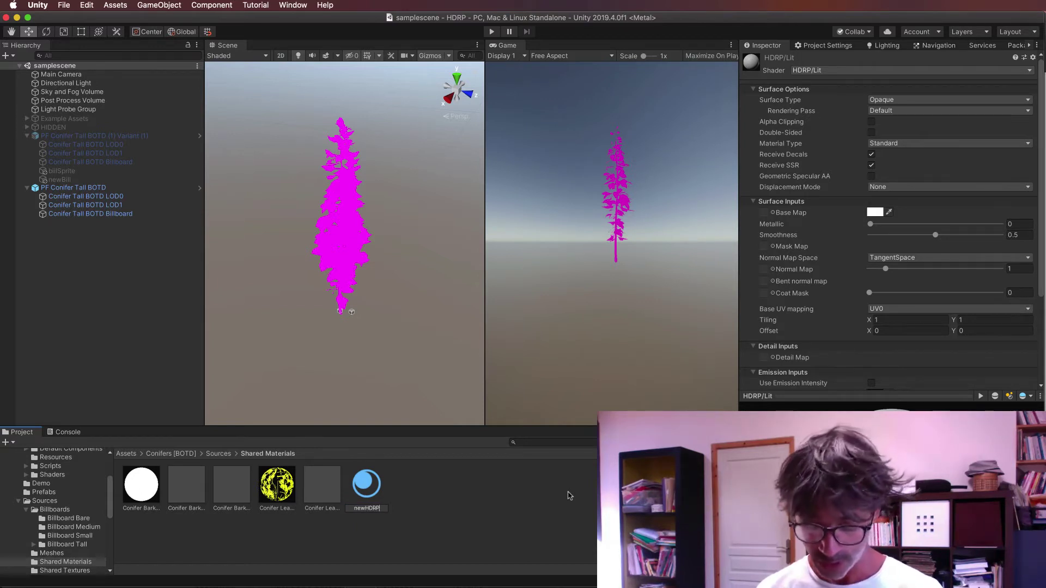
text(Leaves)
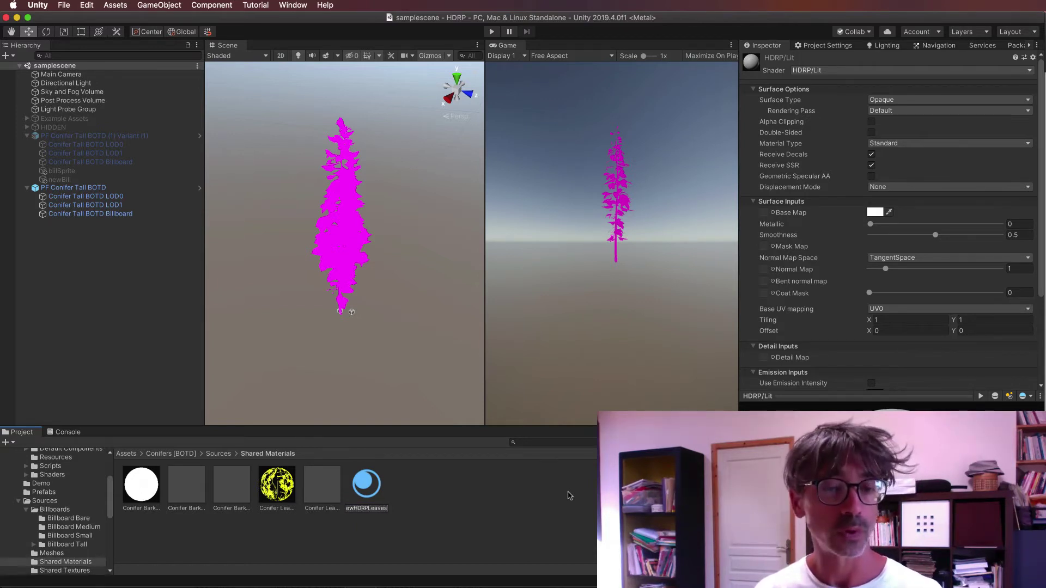
key(Return)
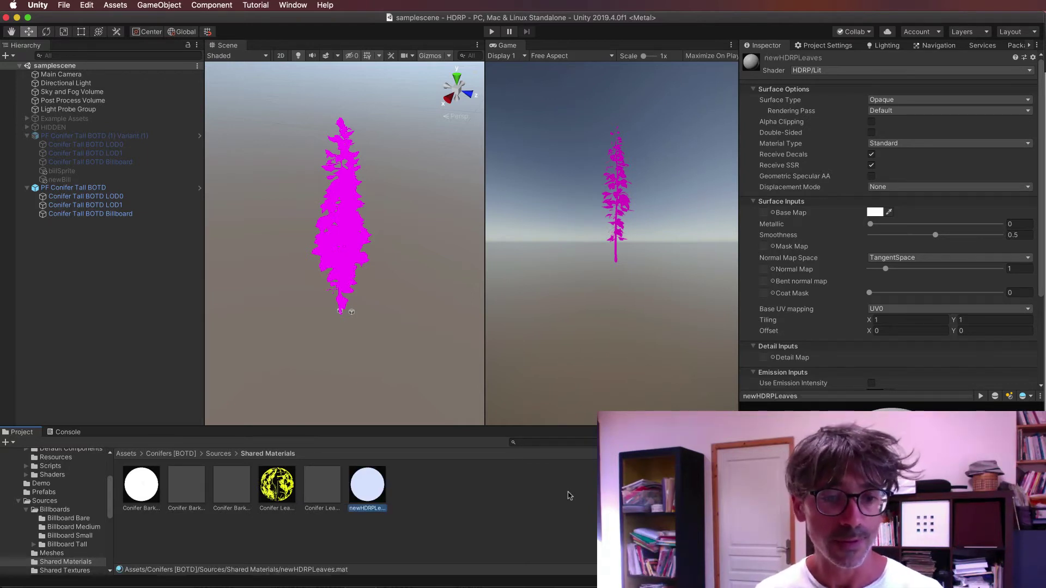
click(323, 490)
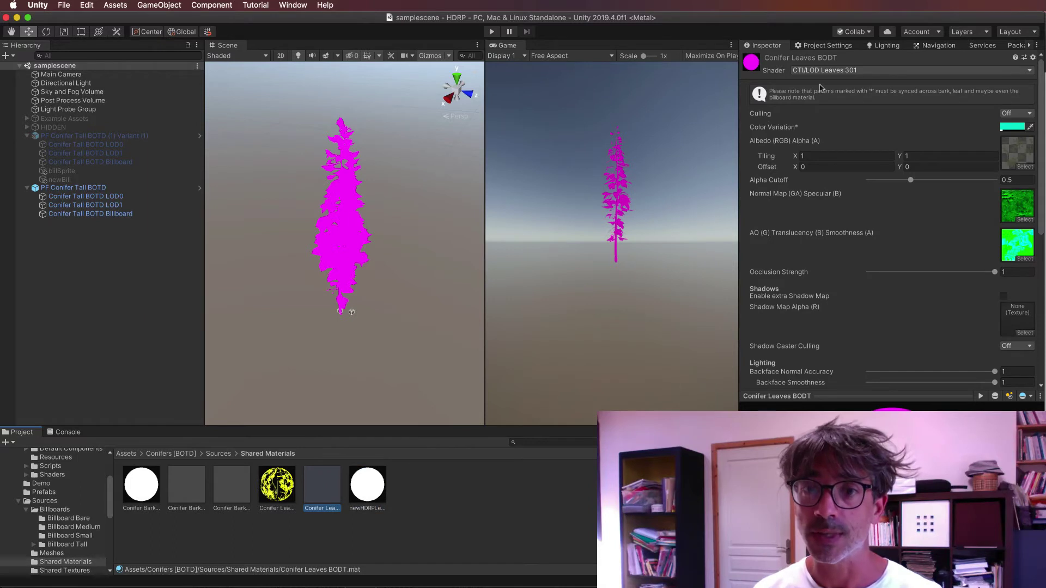
Step: Assign a texture as newHDRPLeaves' Base Map, then reselect the Conifer Tall BOTD LOD0 mesh
click(363, 499)
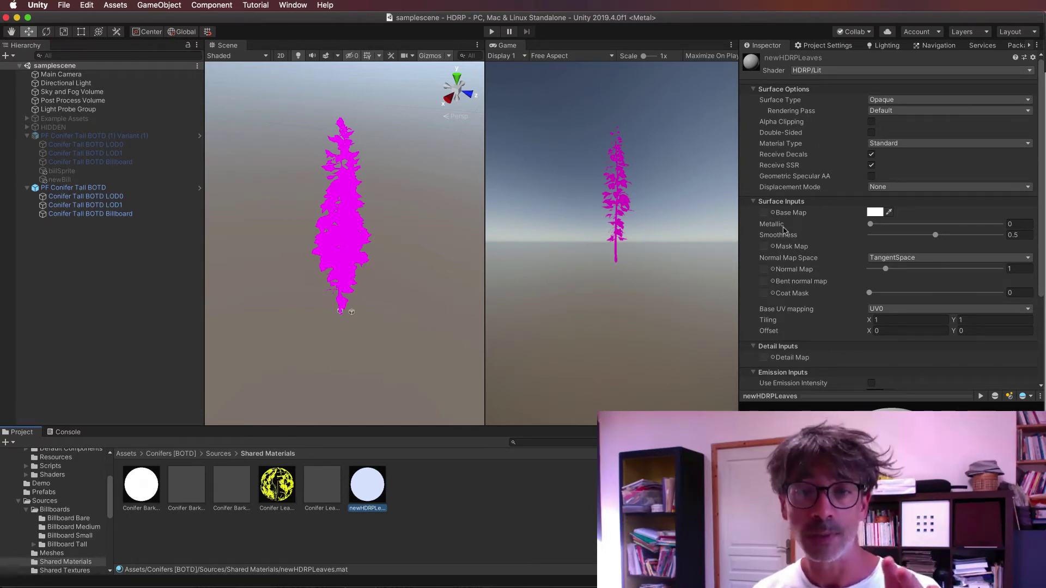
click(773, 213)
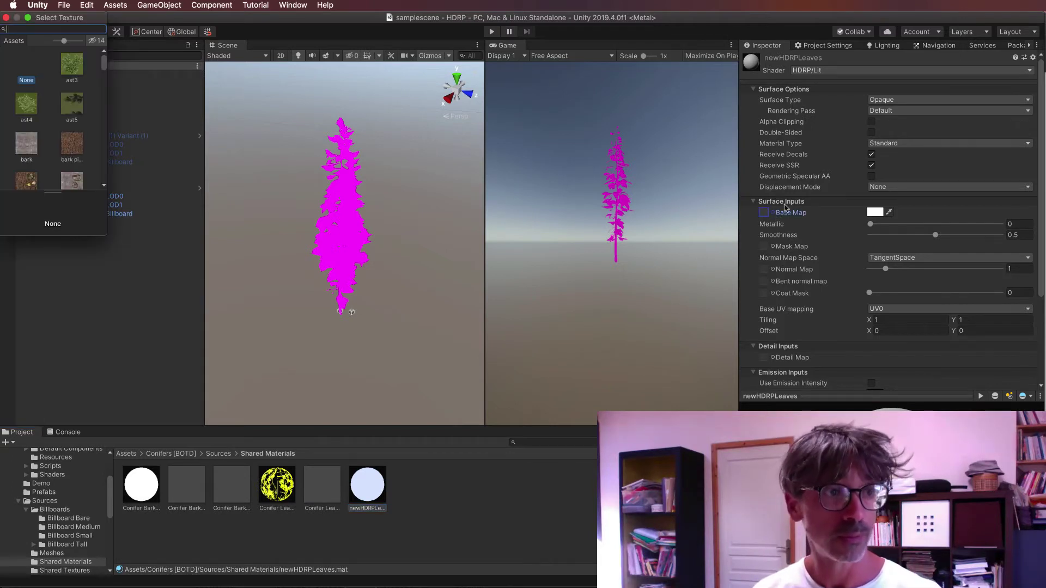
scroll(52, 120, down, 2)
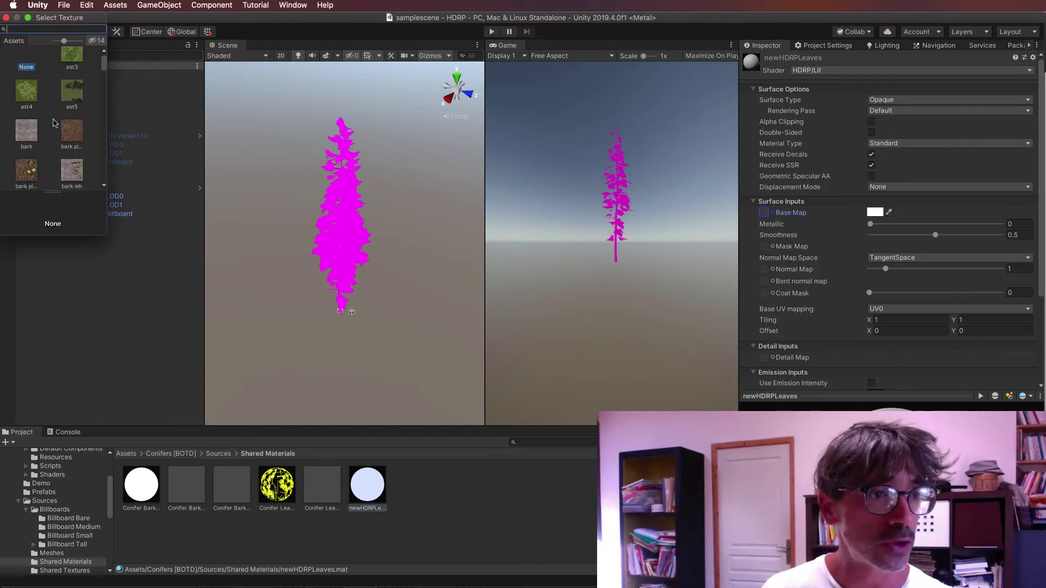
double_click(71, 131)
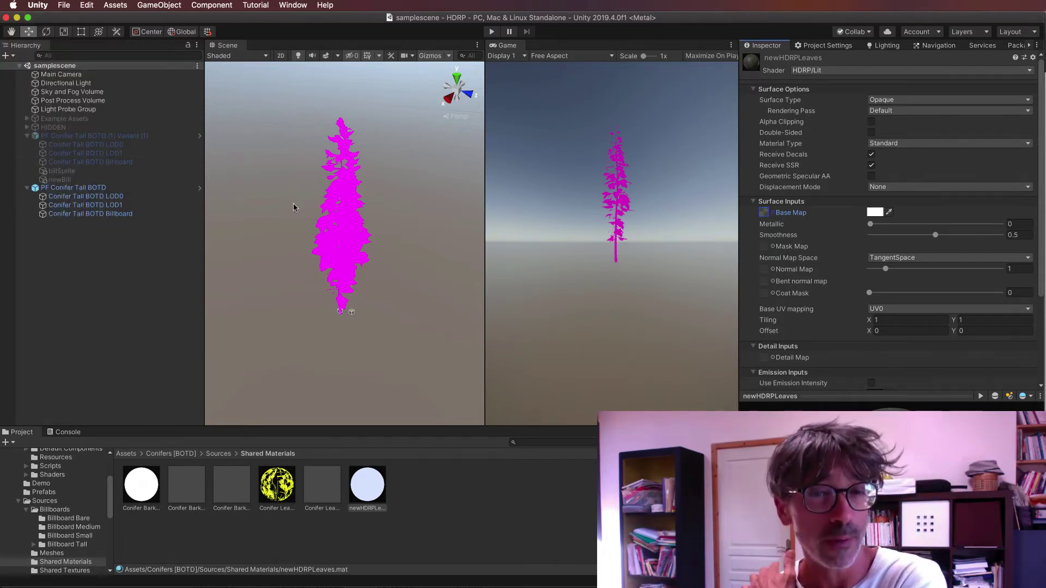
click(125, 197)
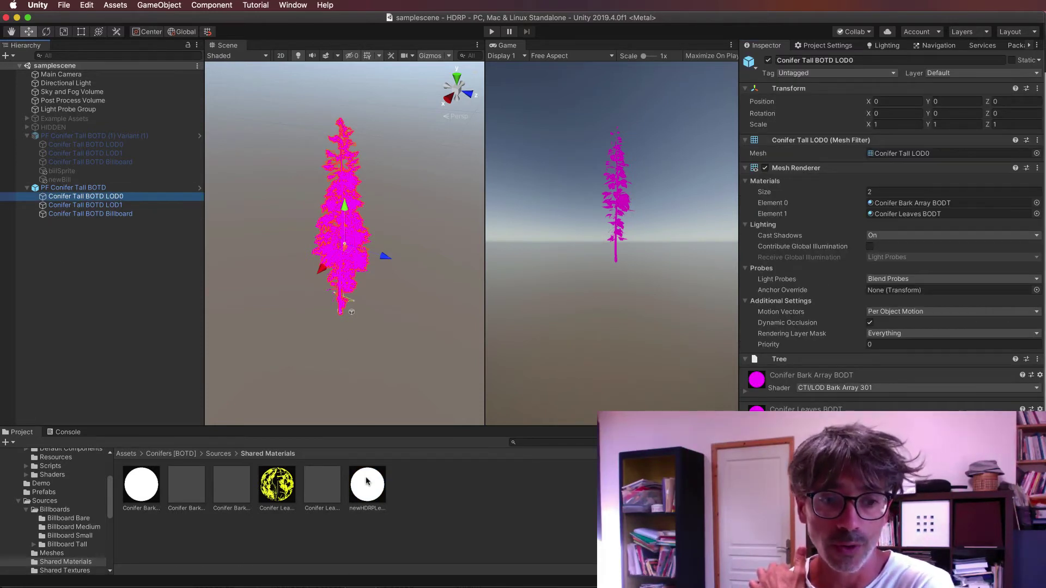
Step: Replace Conifer Leaves BODT with newHDRPLeaves in LOD0's Mesh Renderer Element 1 slot
drag(370, 492, 920, 216)
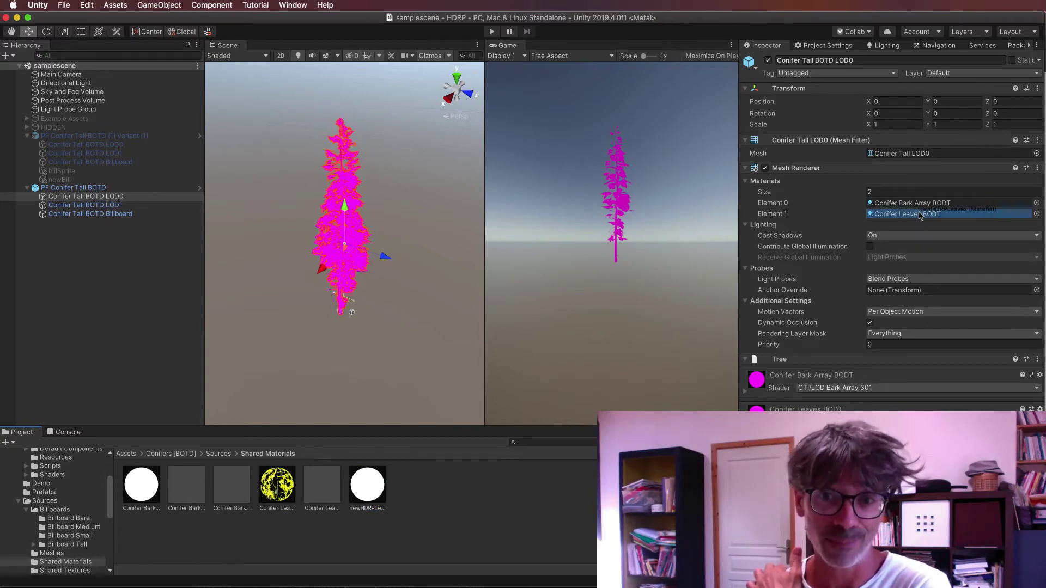
drag(920, 216, 920, 216)
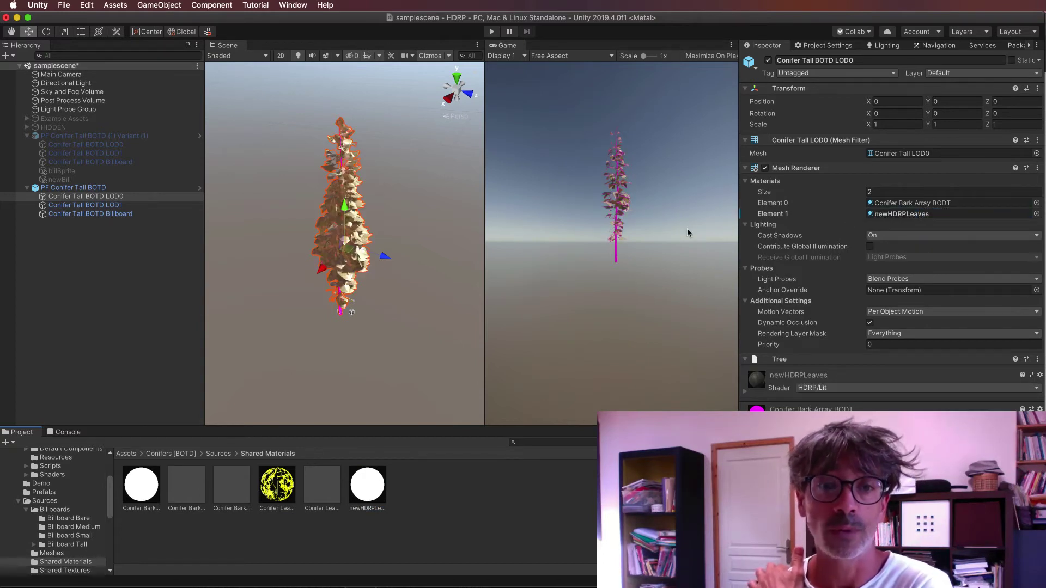
scroll(346, 222, up, 5)
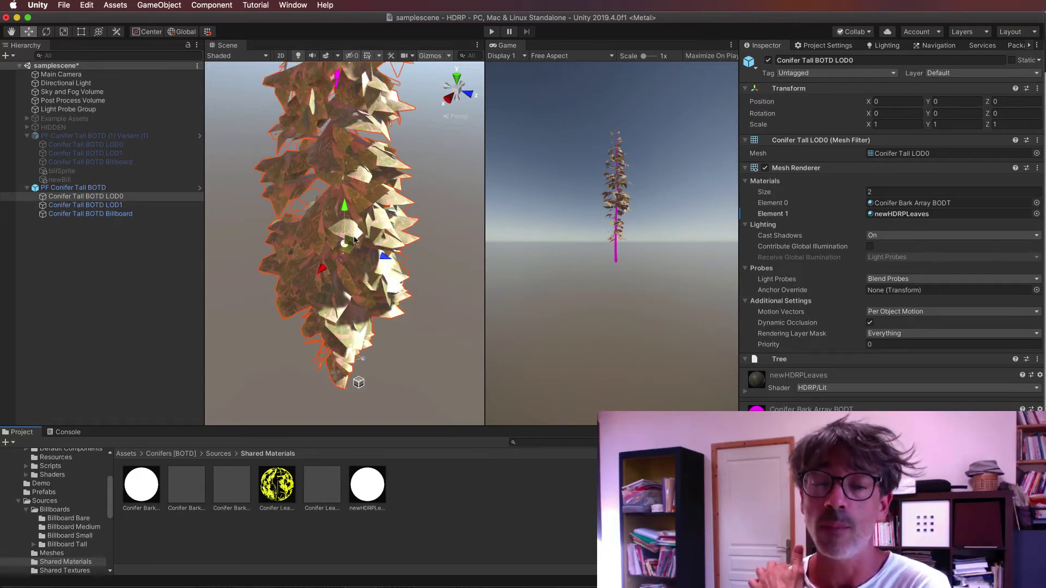
Step: Create a new material named neHDRPBark
right_click(414, 483)
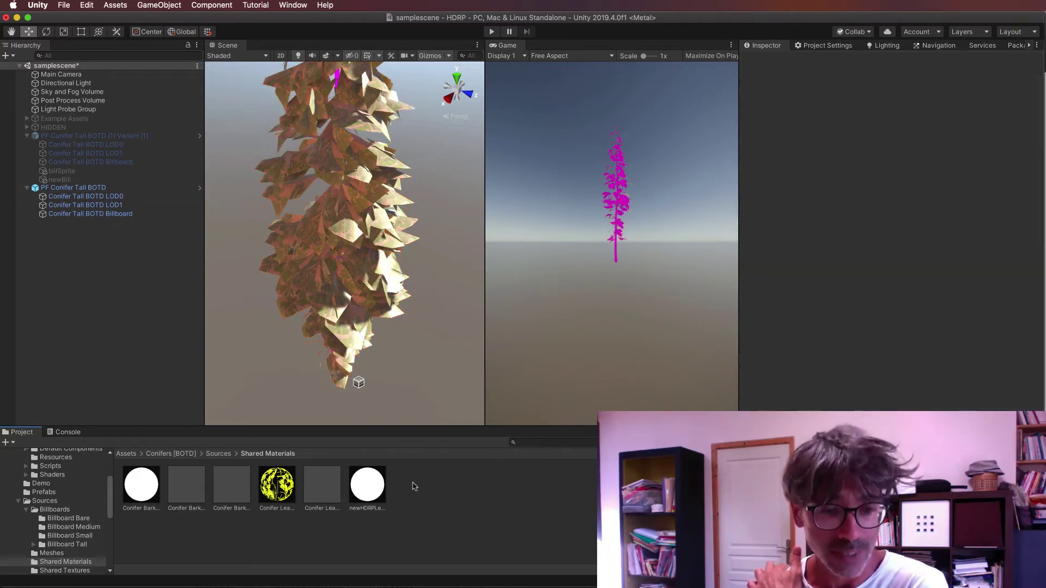
mouse_move(445, 492)
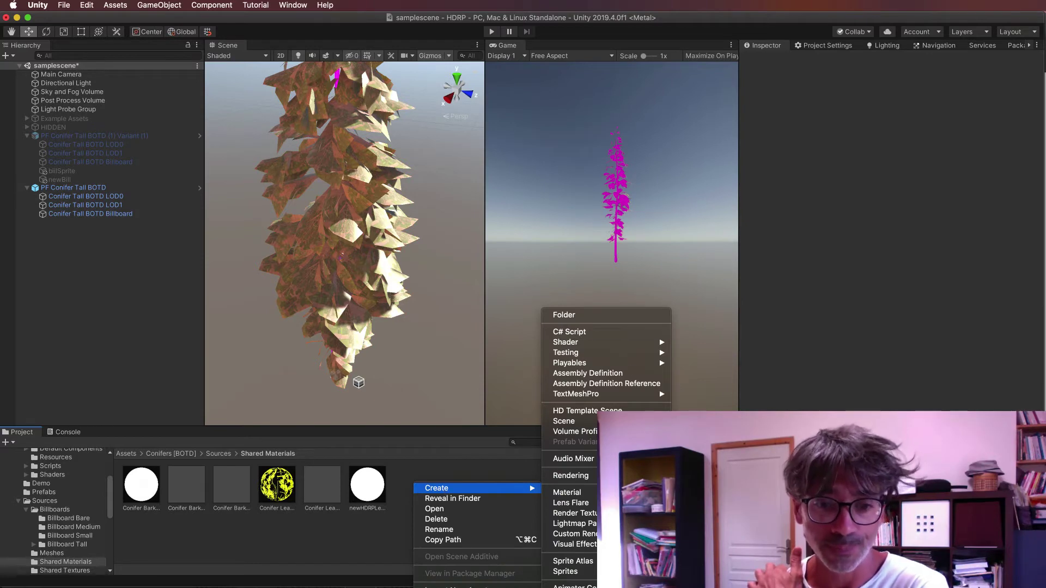
click(566, 492)
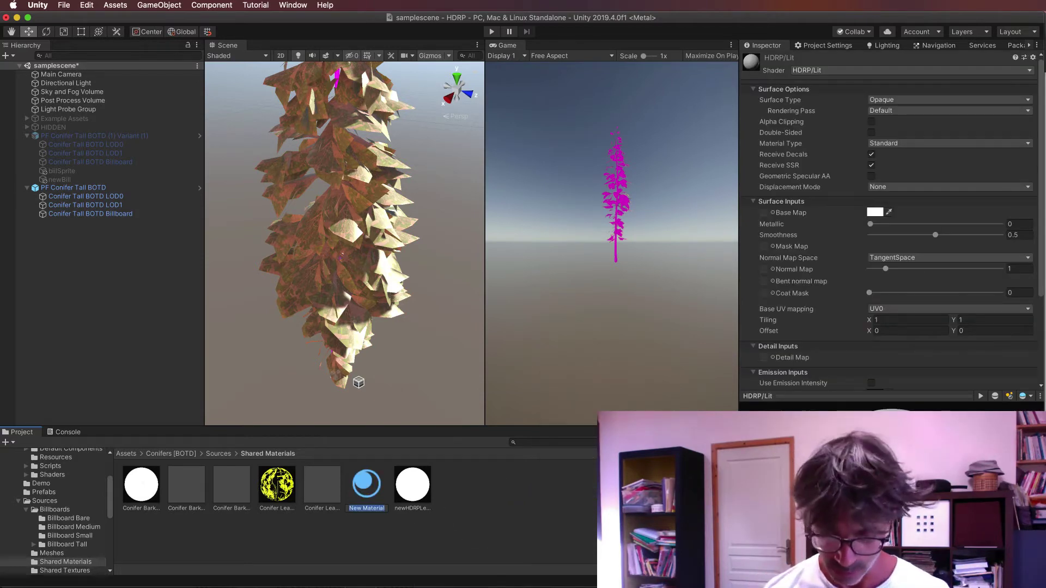
text(neHDRP)
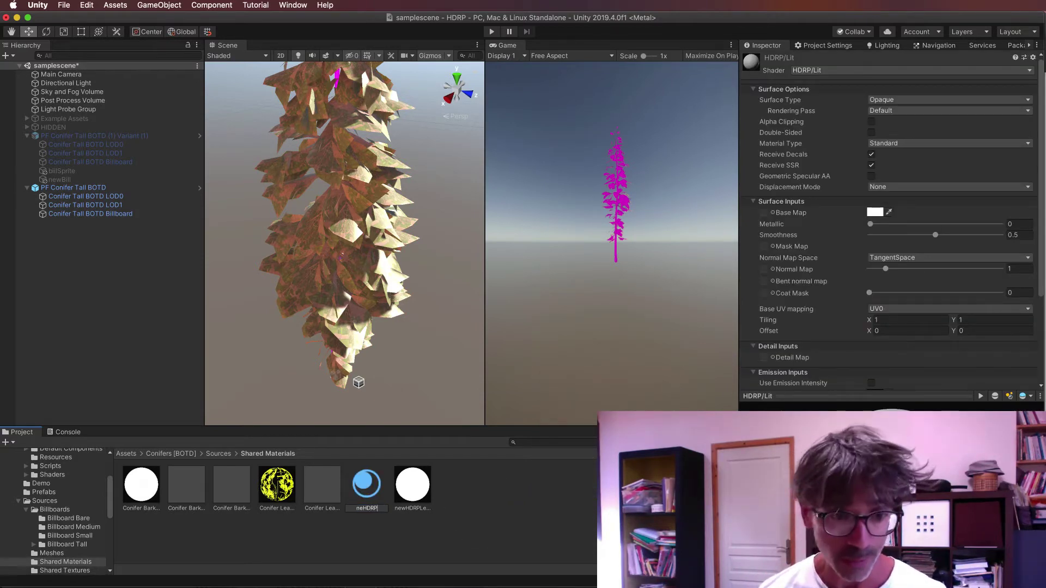
text(Bark)
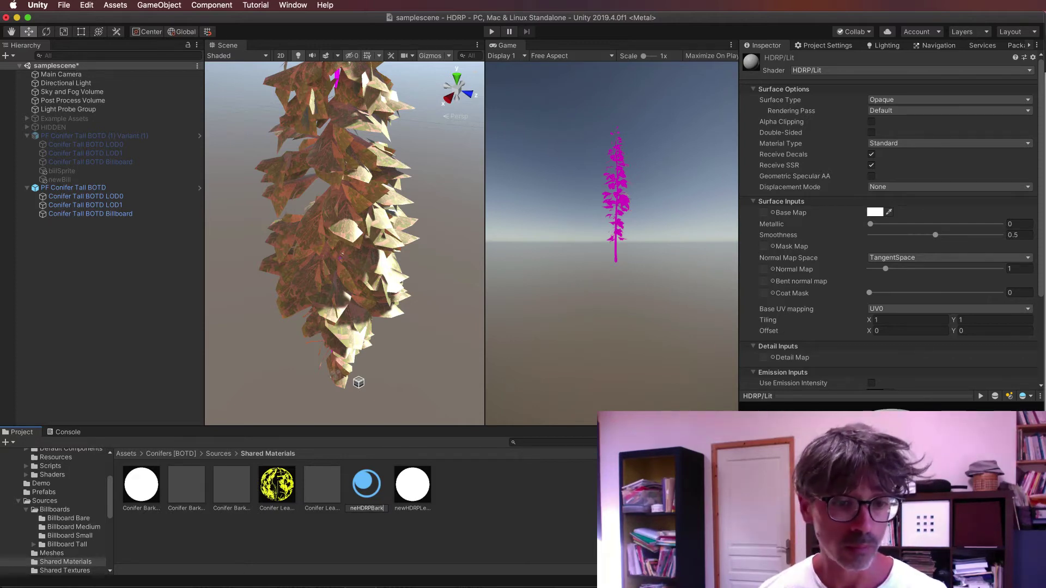
key(Return)
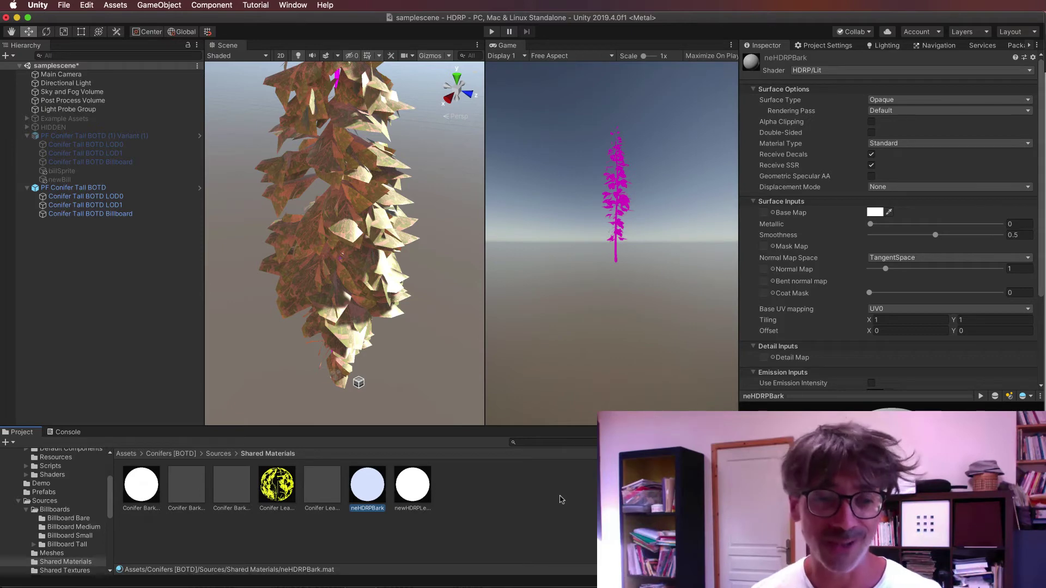
Step: Put neHDRPBark on LOD0's trunk slot, replacing Conifer Bark Array BODT
click(158, 196)
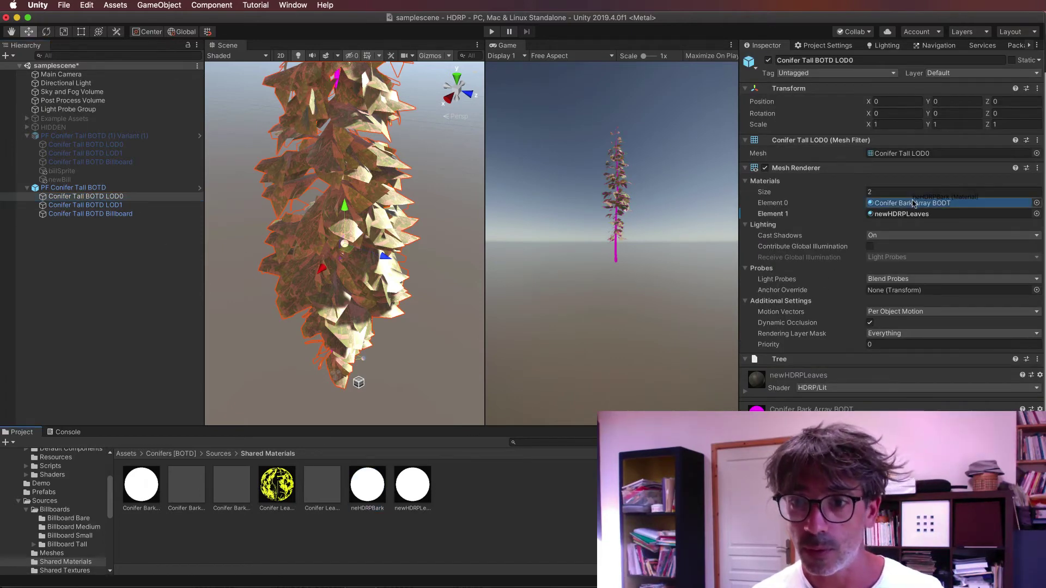
drag(367, 484, 913, 203)
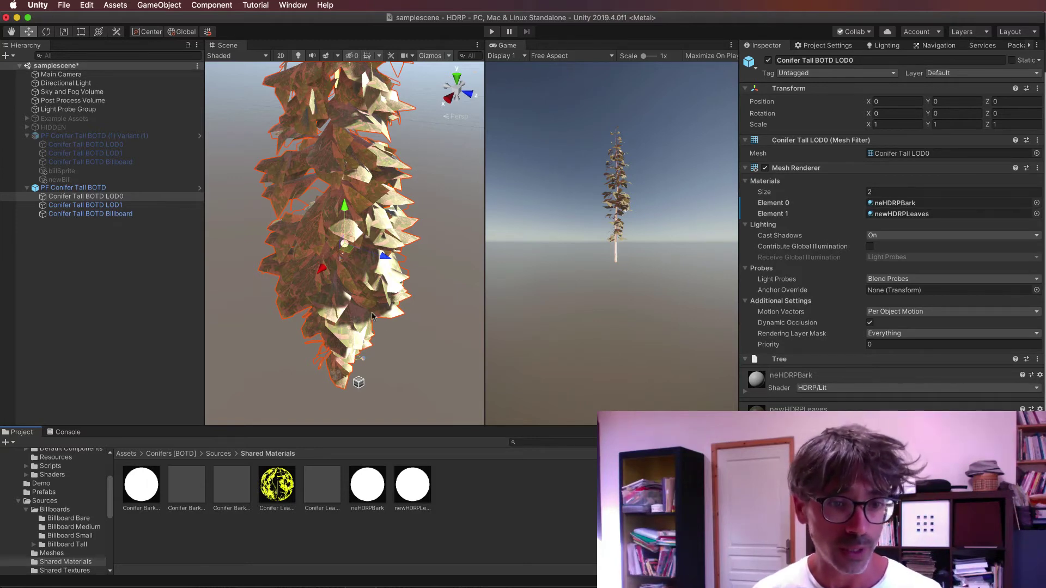
middle_drag(376, 322, 429, 169)
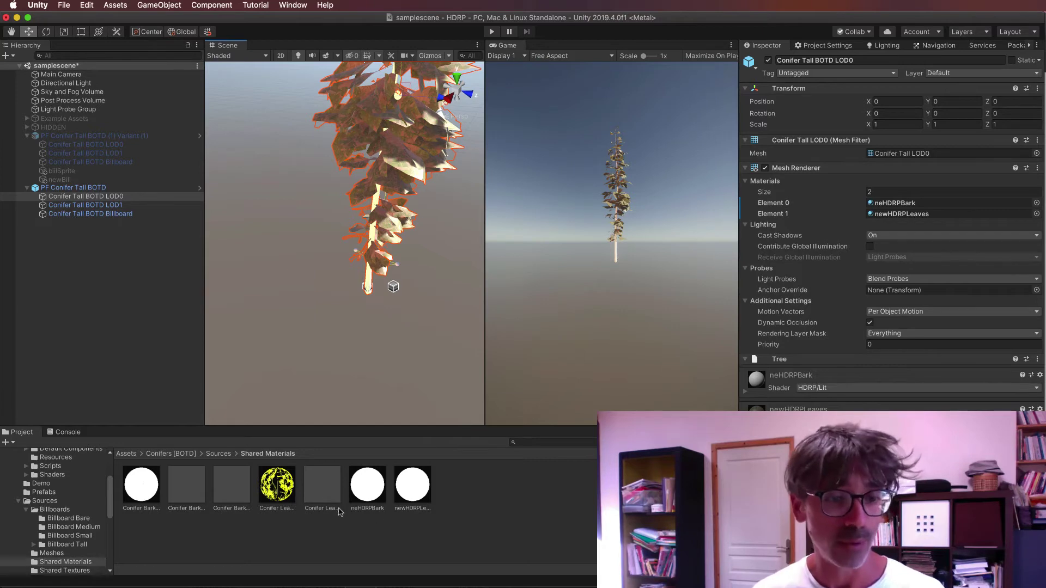
Step: Bring up neHDRPBark's Base Map colour picker
click(369, 482)
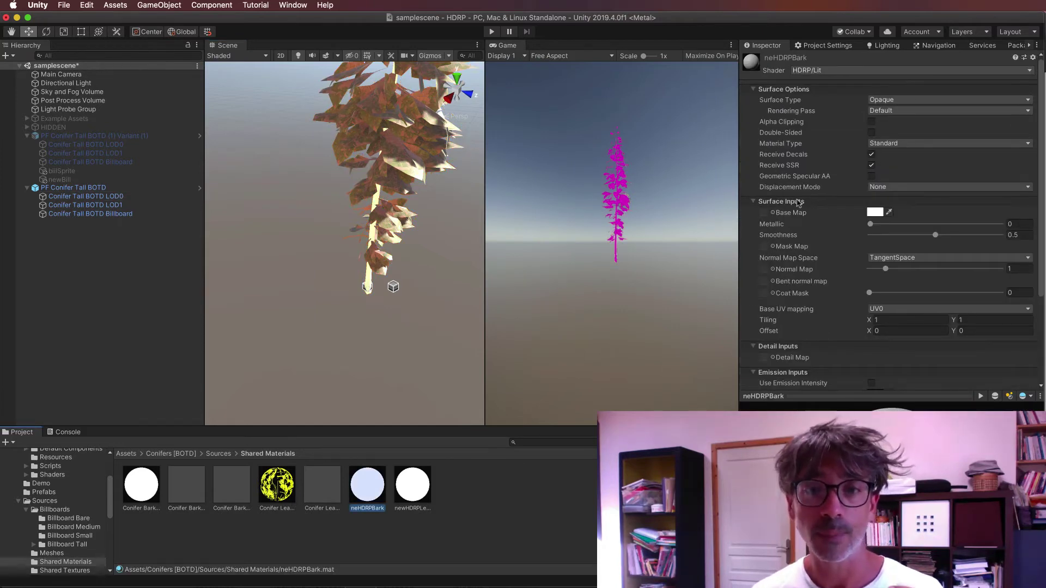
click(874, 213)
click(873, 213)
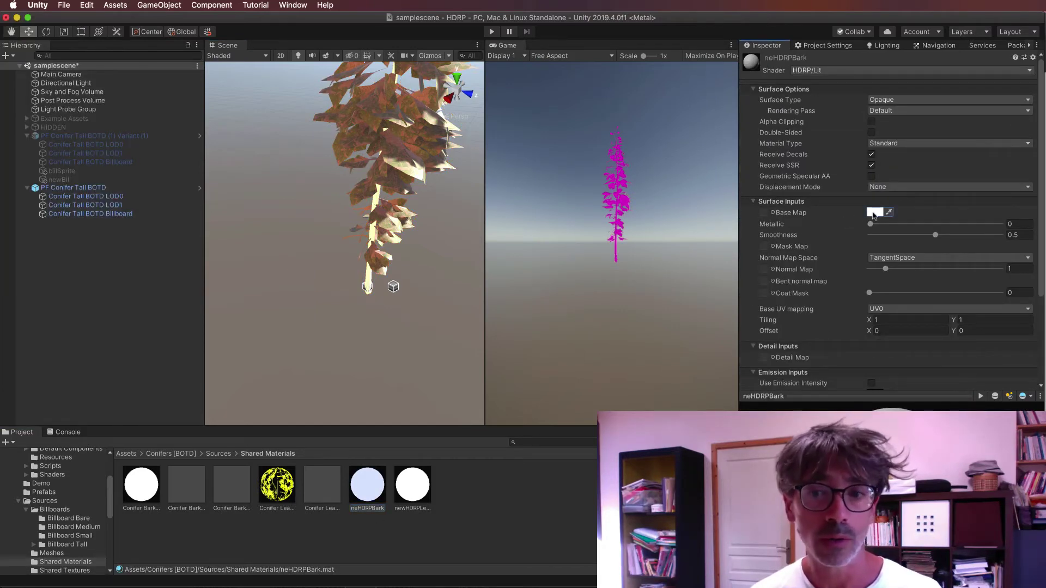
click(874, 214)
Step: Set neHDRPBark's base colour to yellow E3B924 and frame the PF Conifer Tall BOTD tree
drag(99, 88, 98, 71)
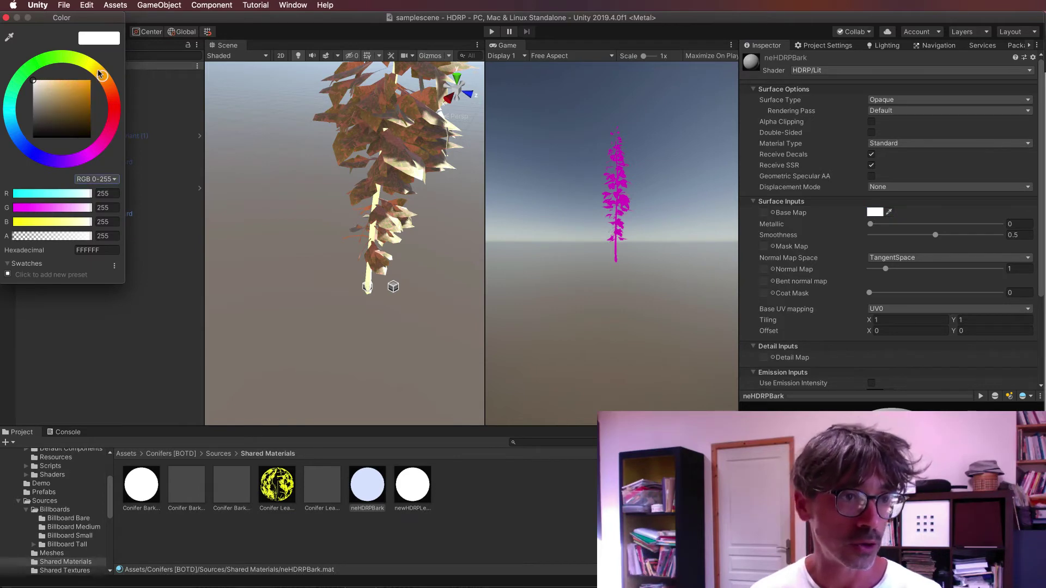
click(82, 86)
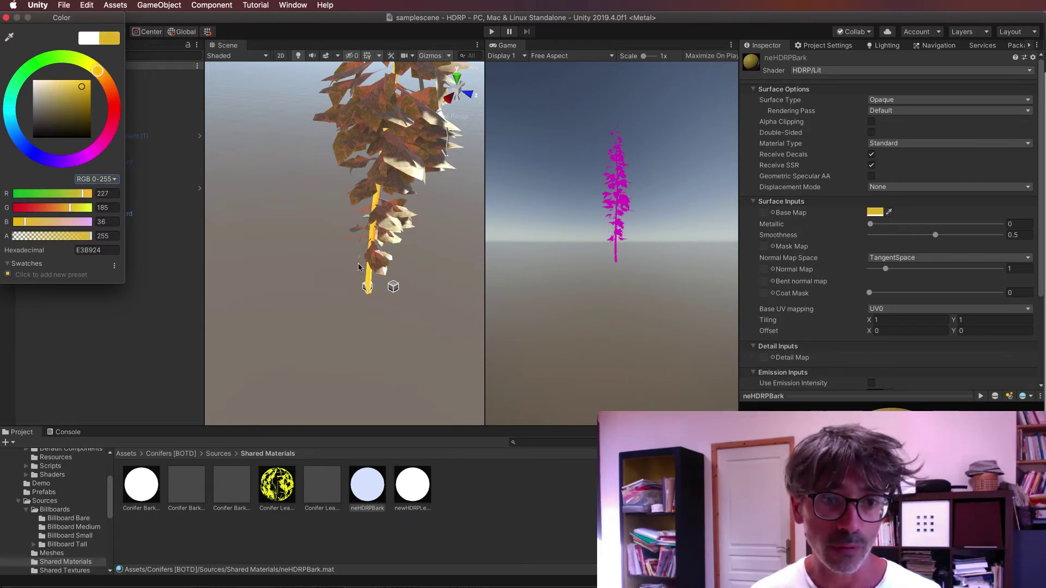
scroll(408, 216, up, 2)
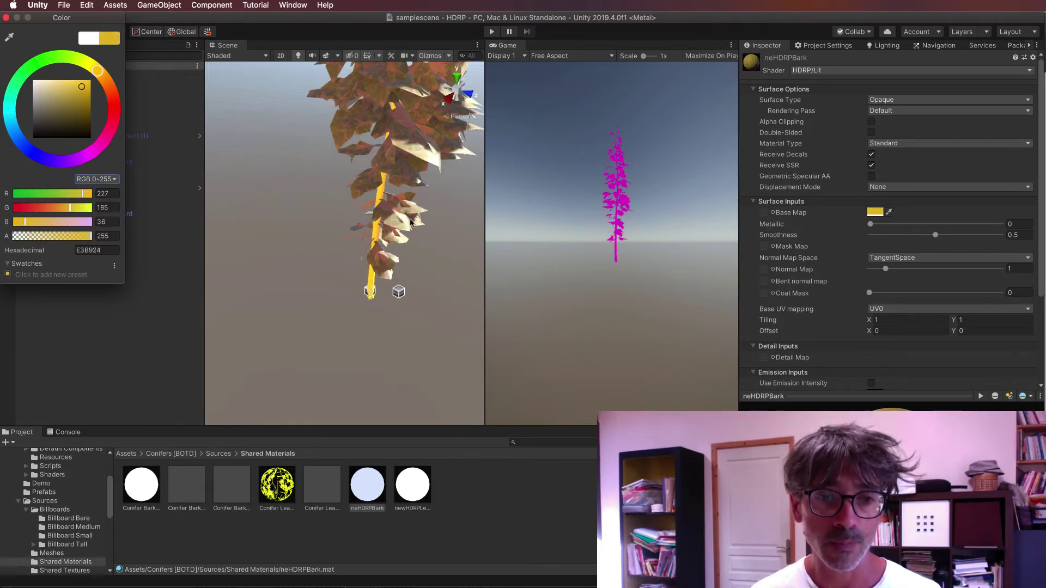
click(5, 18)
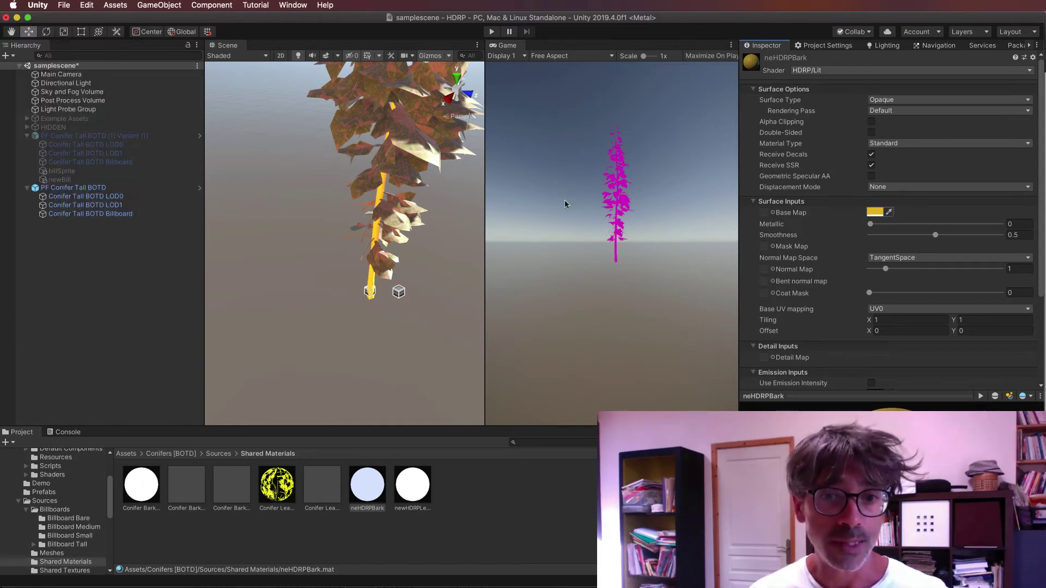
click(92, 188)
key(f)
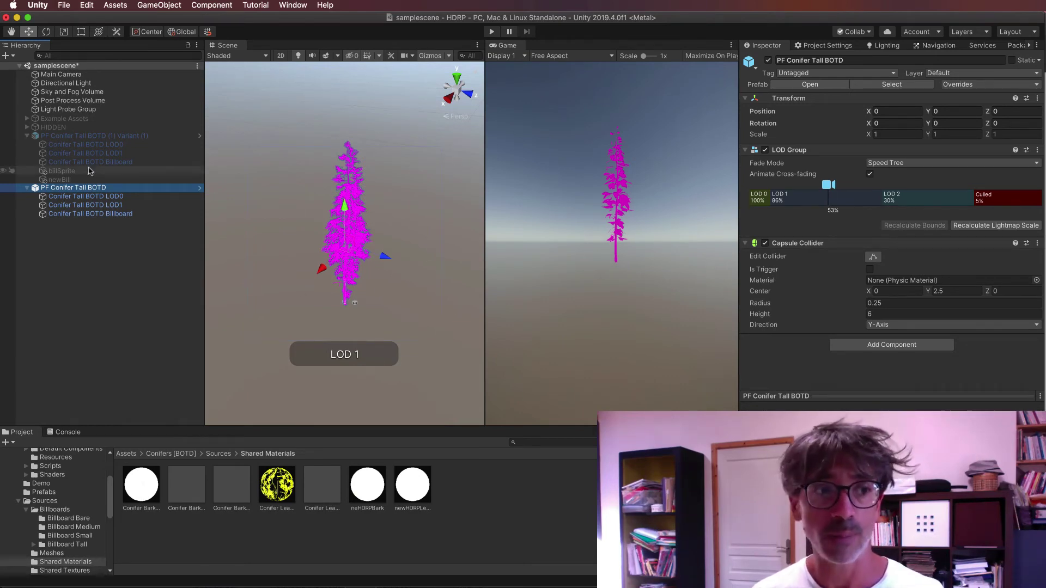
Step: Move the Main Camera along Z from 25.6 to about 16.4, nearer the conifer
click(88, 75)
scroll(318, 285, down, 5)
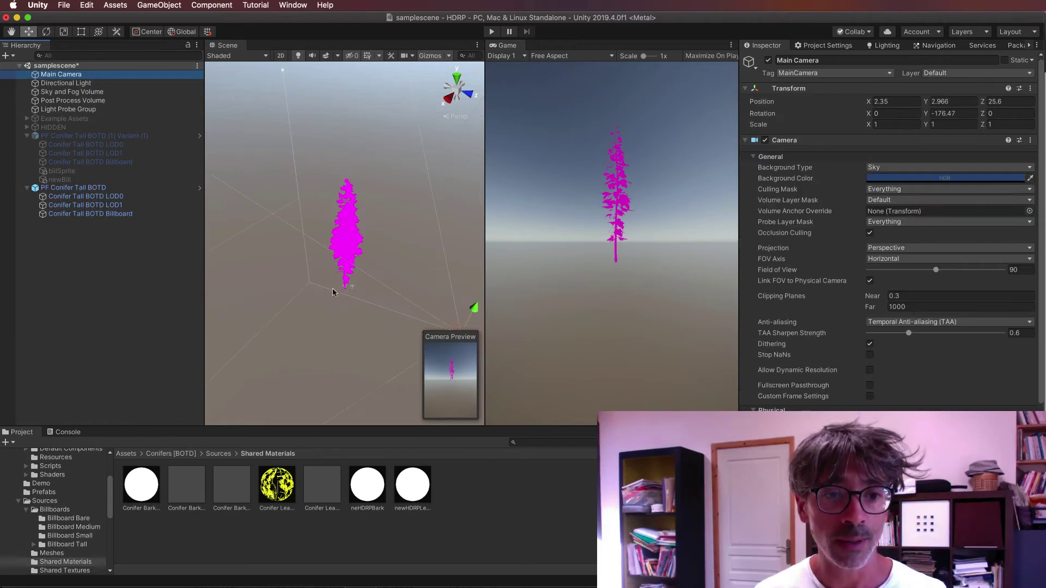
drag(466, 322, 421, 282)
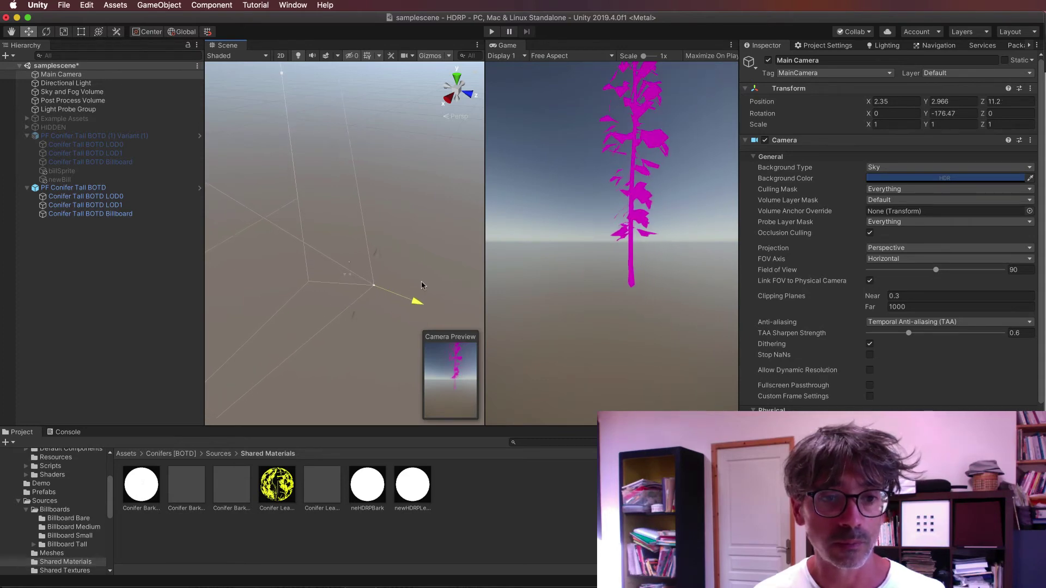
click(111, 198)
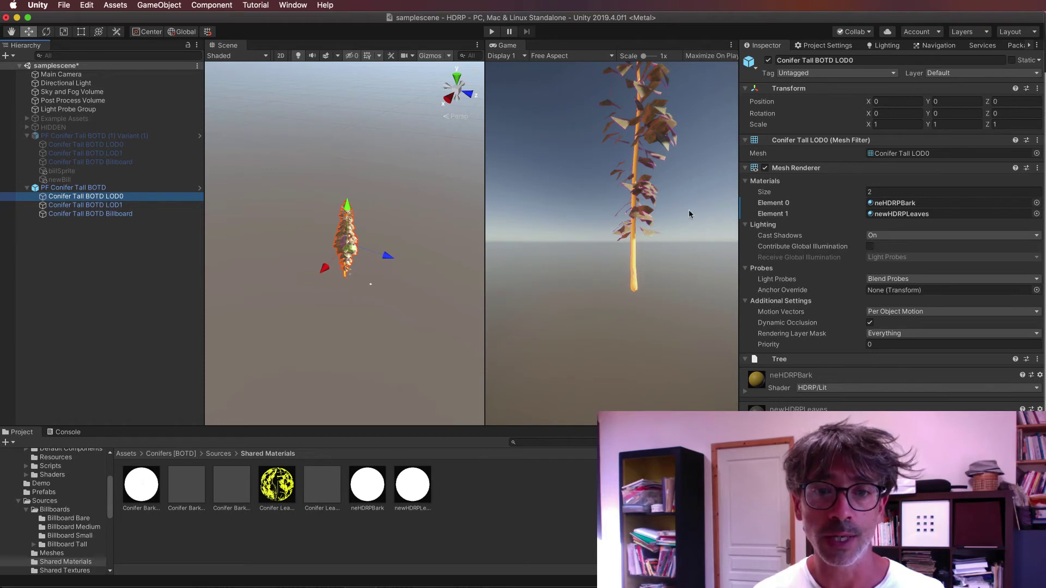
click(87, 75)
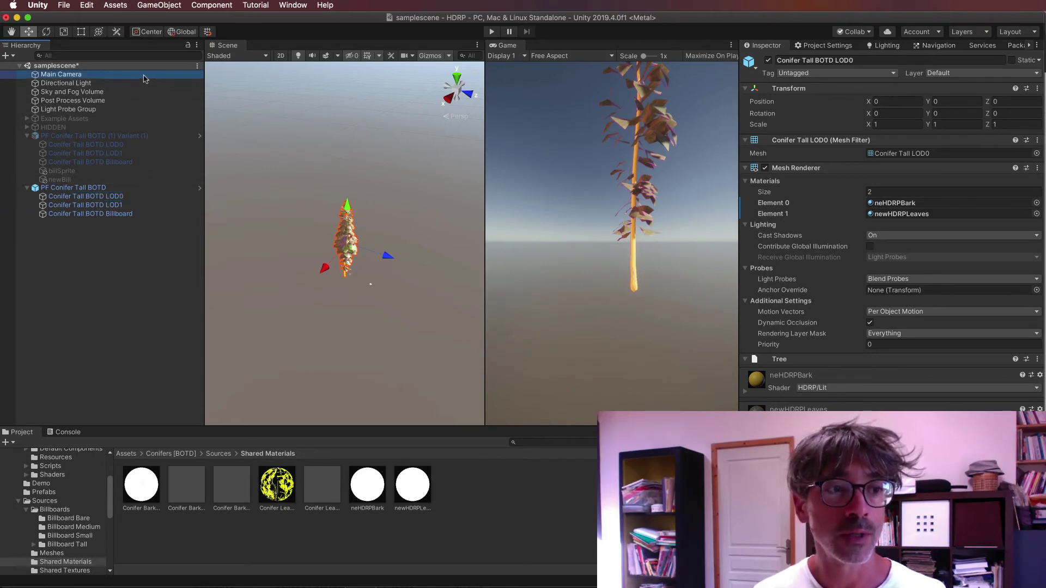
drag(423, 305, 442, 311)
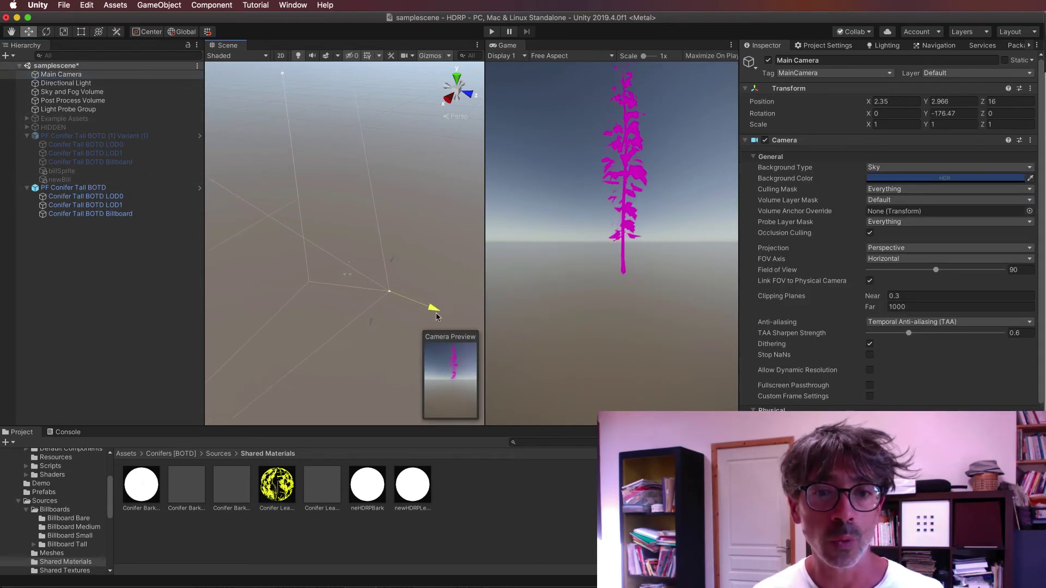
click(87, 197)
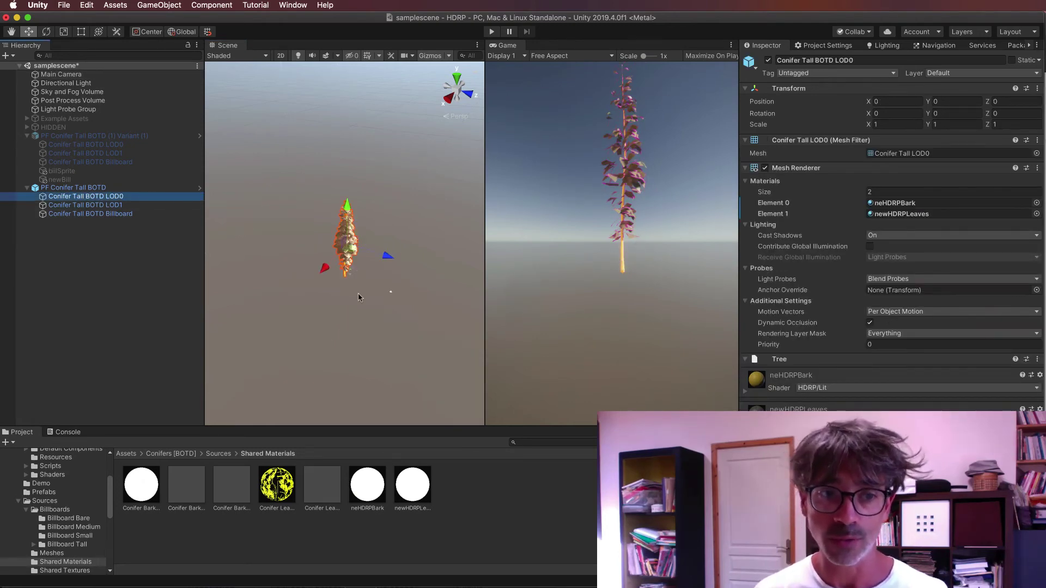
scroll(358, 297, up, 10)
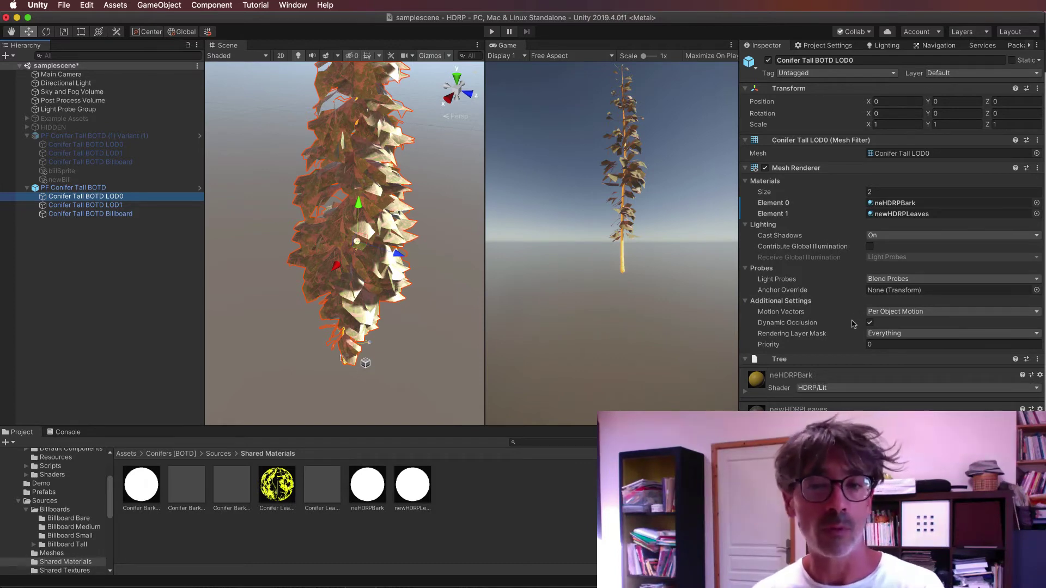
Step: Assign a bark texture as neHDRPBark's Base Map
click(372, 498)
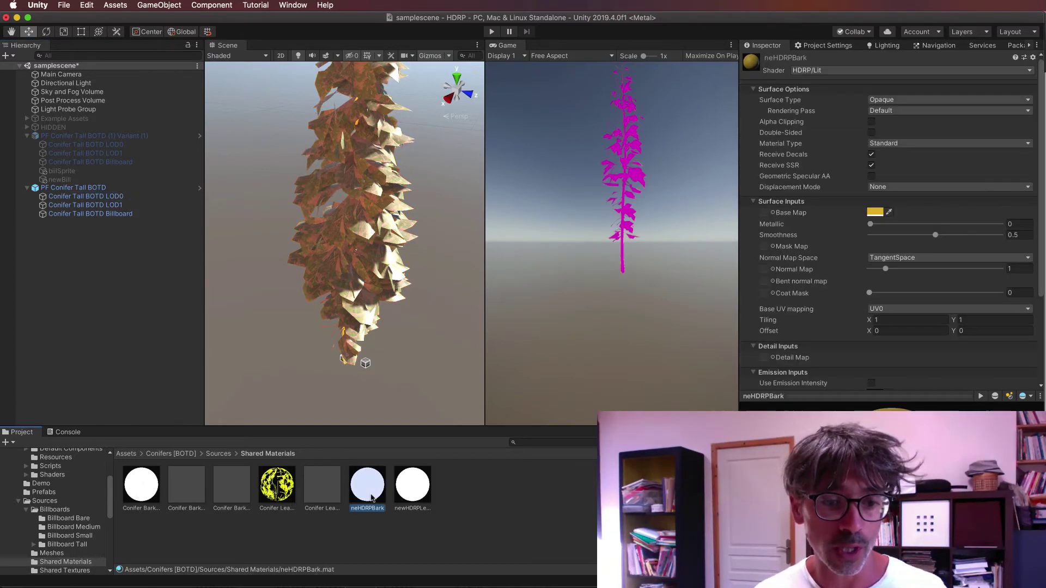
click(772, 213)
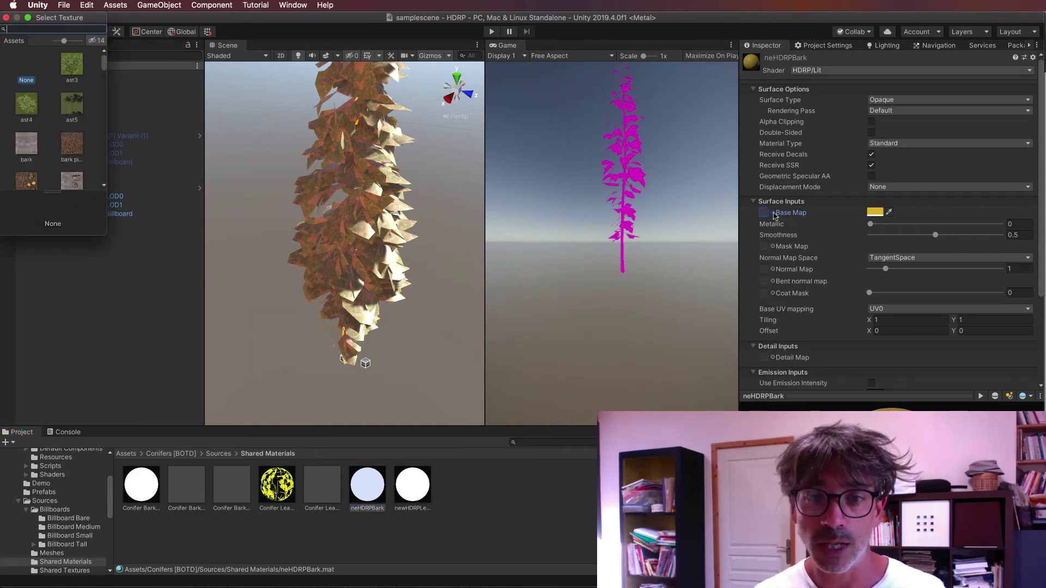
double_click(72, 143)
middle_drag(267, 293, 356, 116)
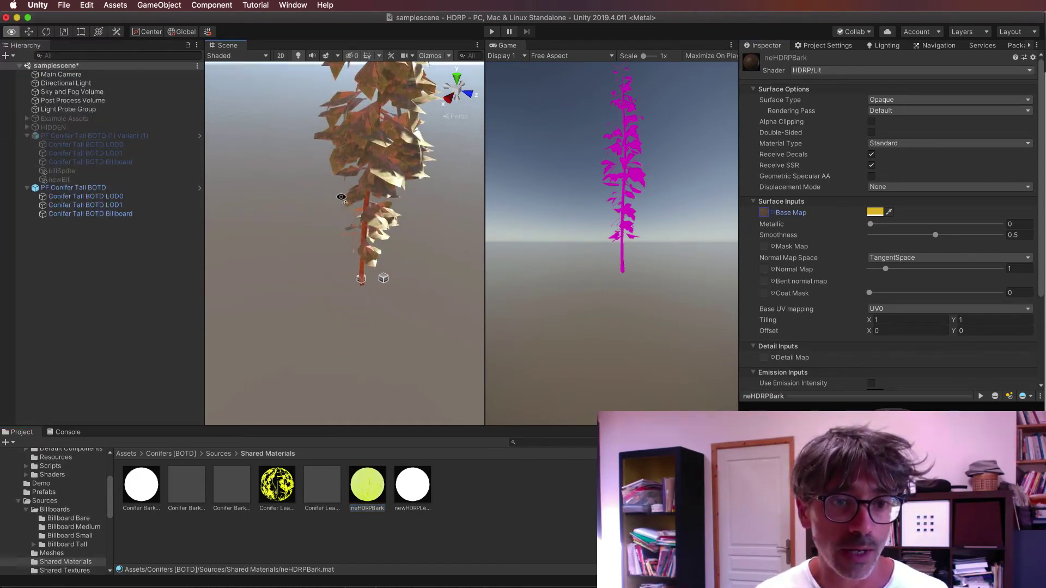
scroll(357, 116, up, 2)
scroll(358, 186, up, 3)
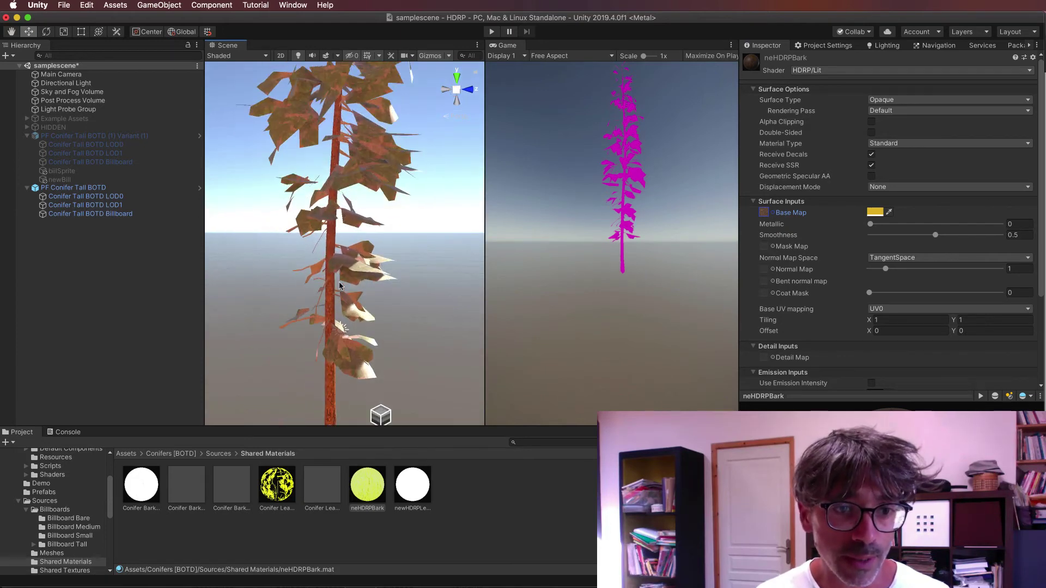
scroll(358, 256, up, 4)
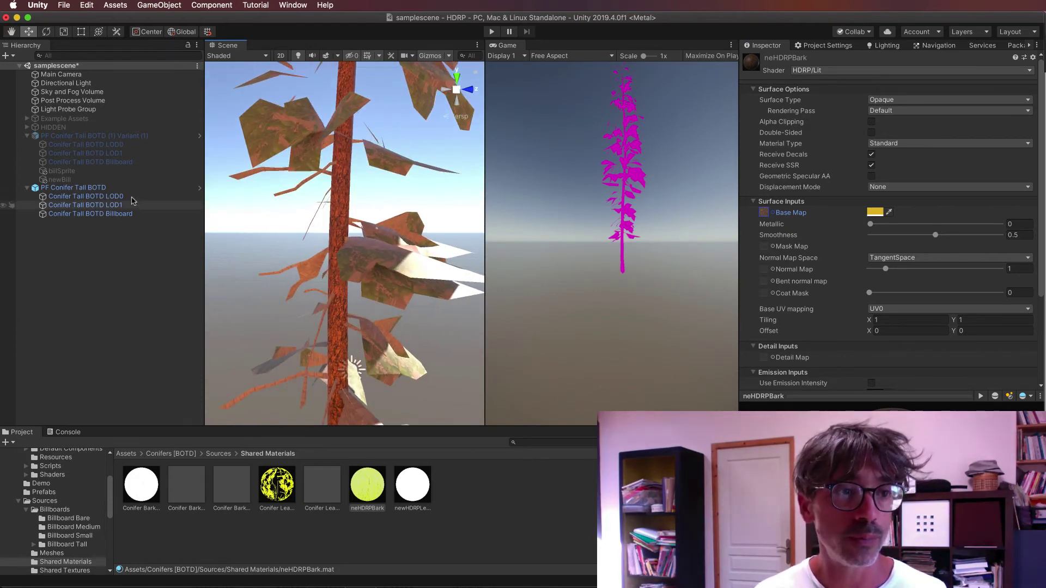
Step: Try moving the Main Camera closer, undo it, and recentre the conifer in the Scene view
click(131, 197)
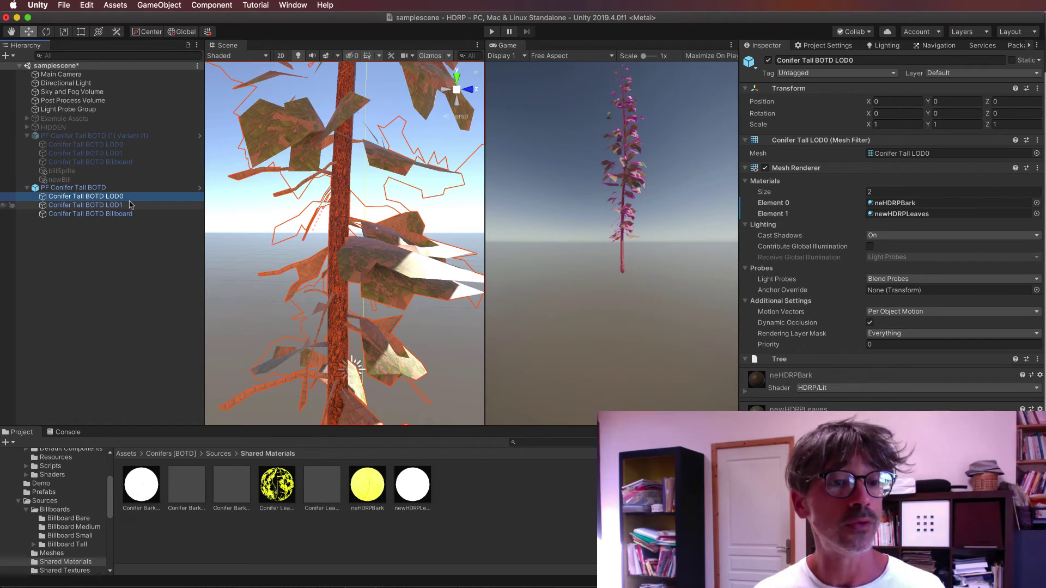
click(109, 77)
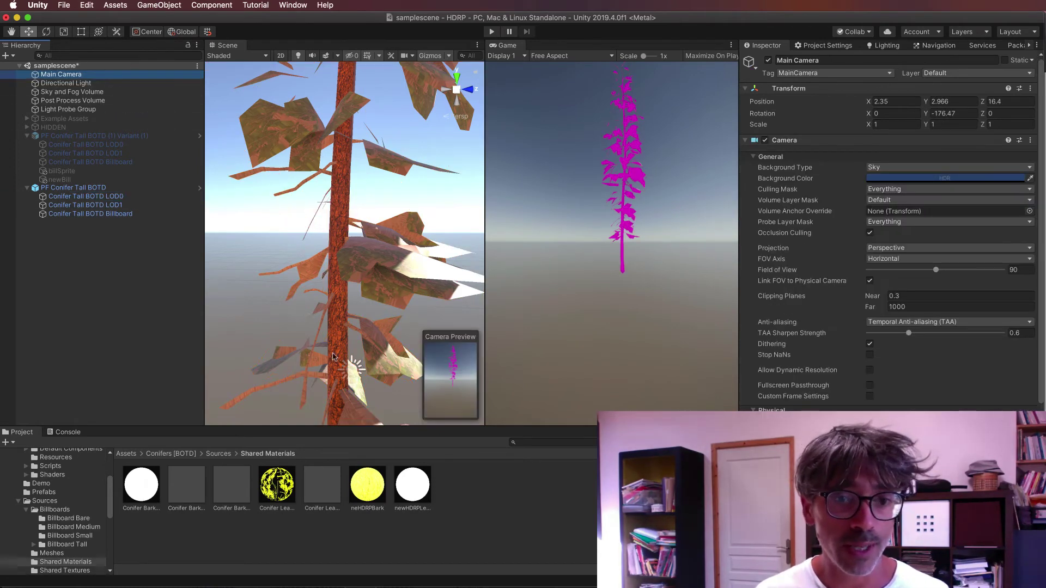
double_click(153, 77)
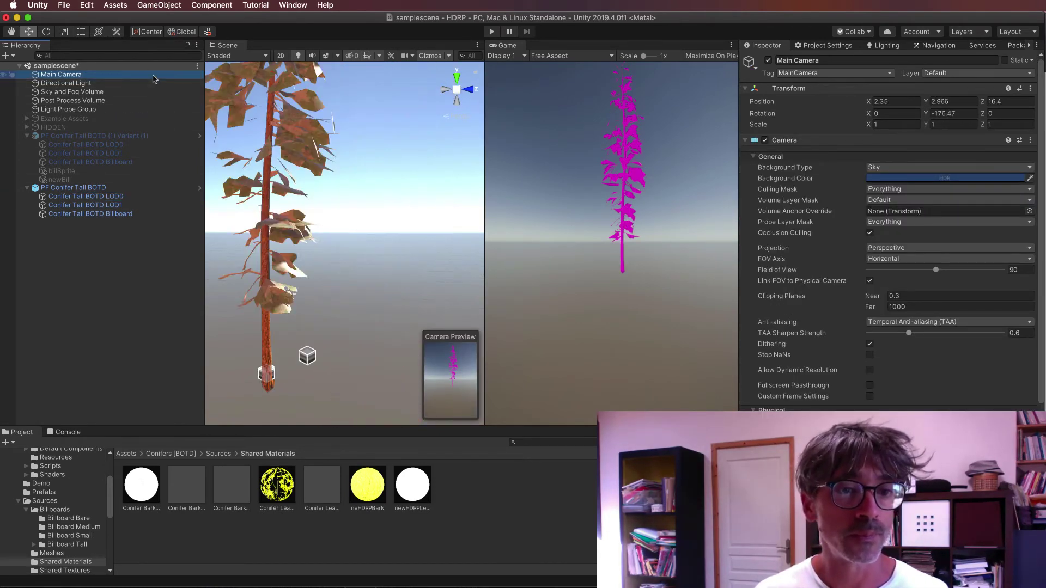
drag(390, 243, 341, 236)
key(super+z)
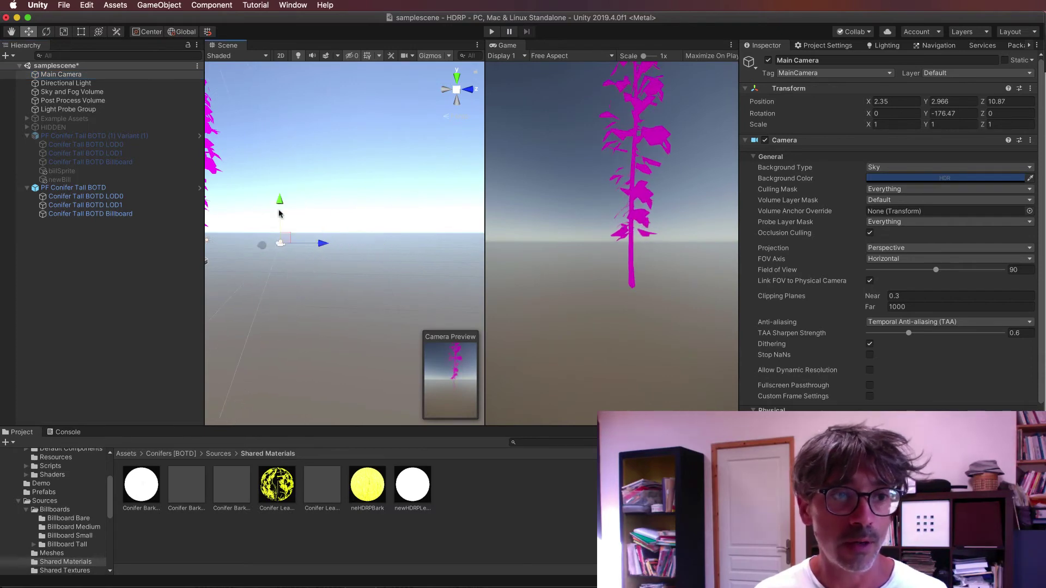
key(super+z)
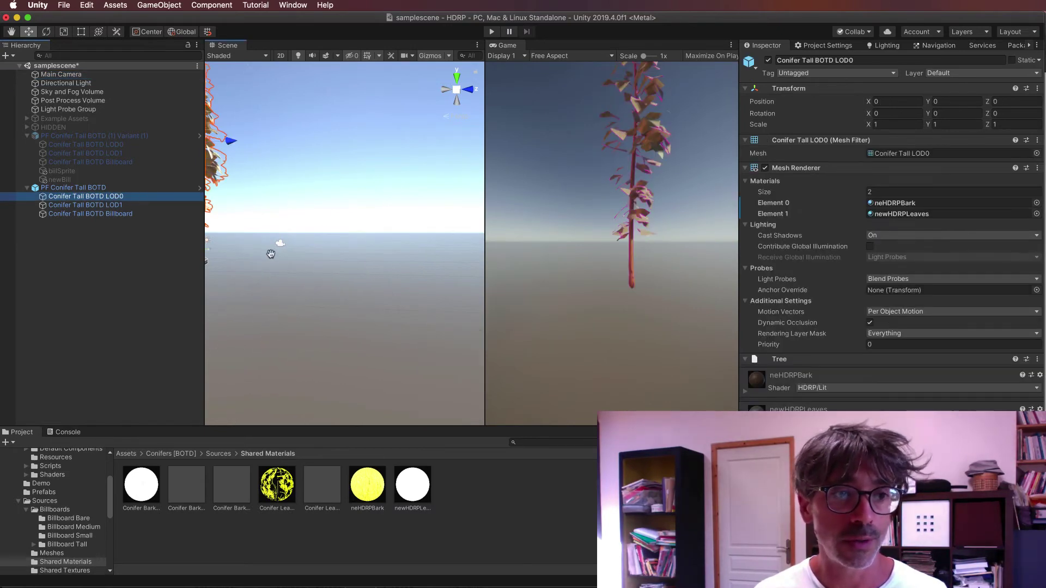
middle_drag(271, 253, 391, 363)
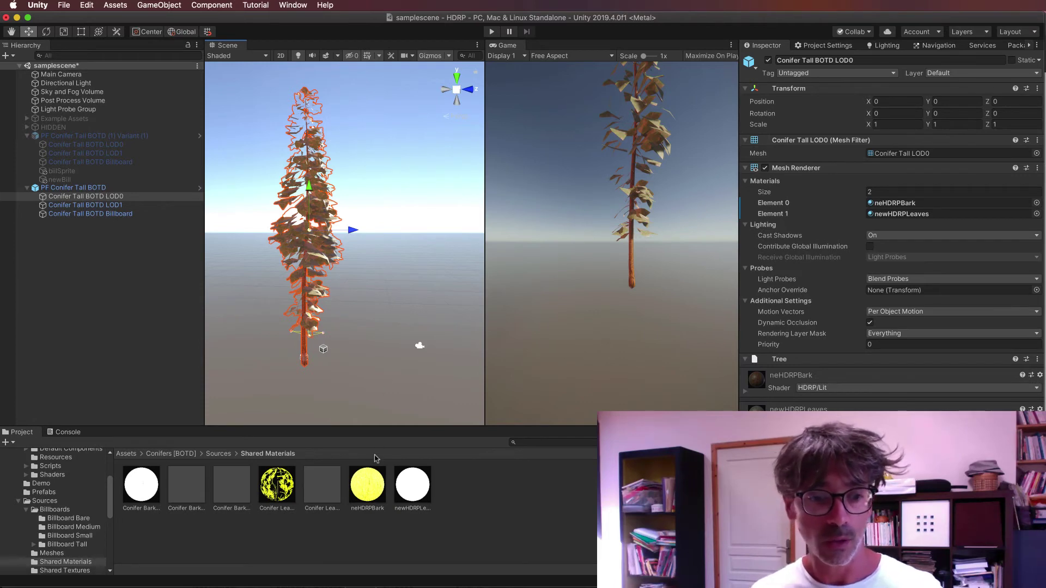
Step: Reset neHDRPBark's base colour from golden to white
click(369, 502)
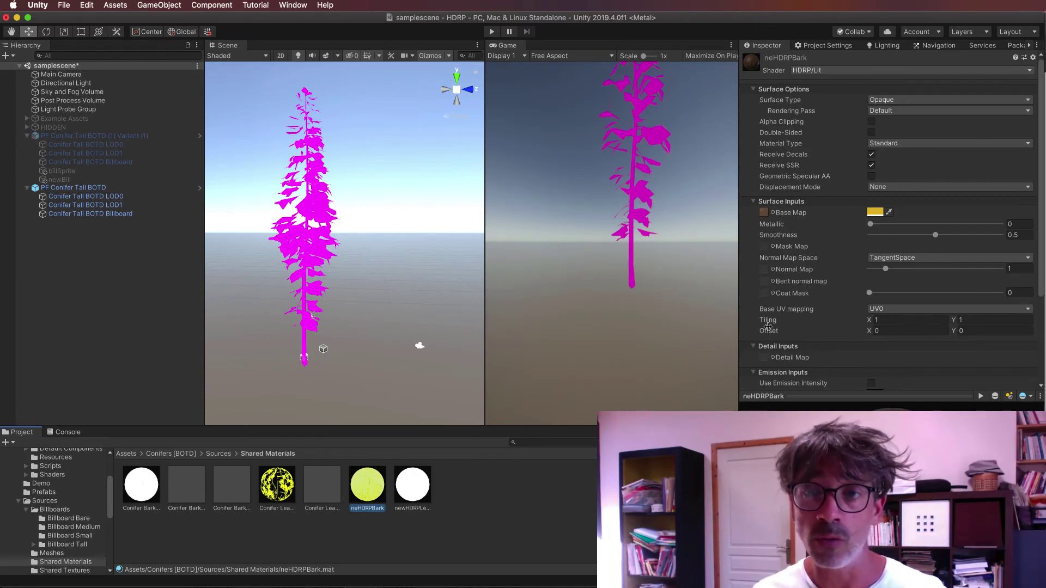
click(875, 212)
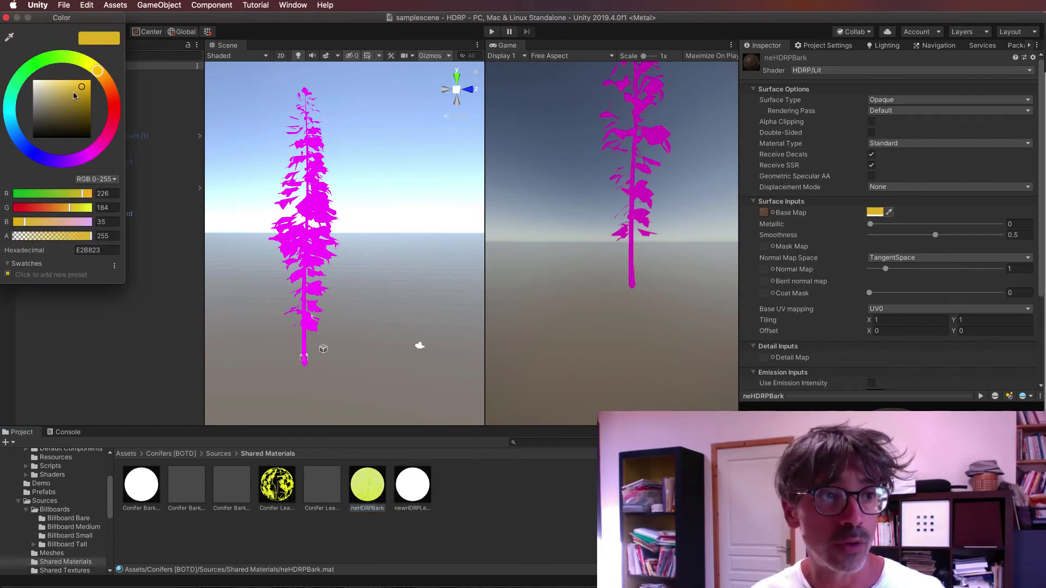
drag(75, 96, 25, 68)
click(6, 18)
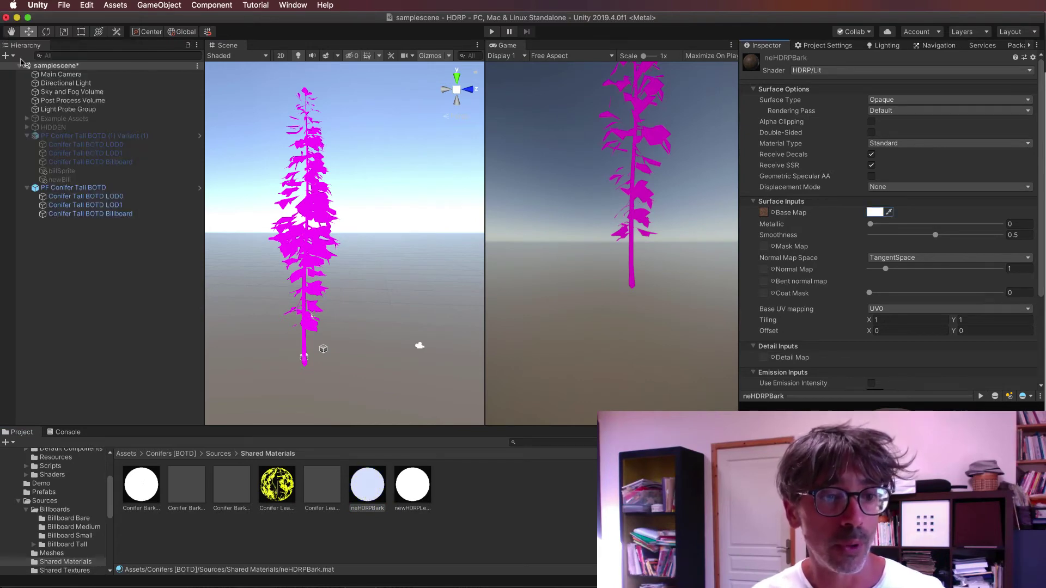
Step: Frame the LOD0 conifer in the Scene view and reselect the neHDRPBark material
click(121, 197)
key(f)
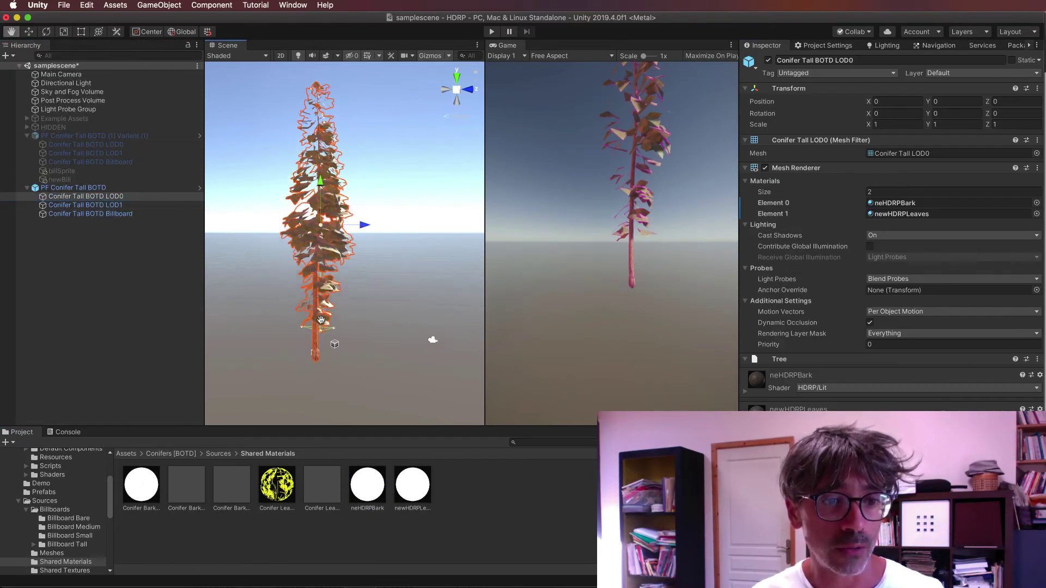
scroll(388, 318, up, 3)
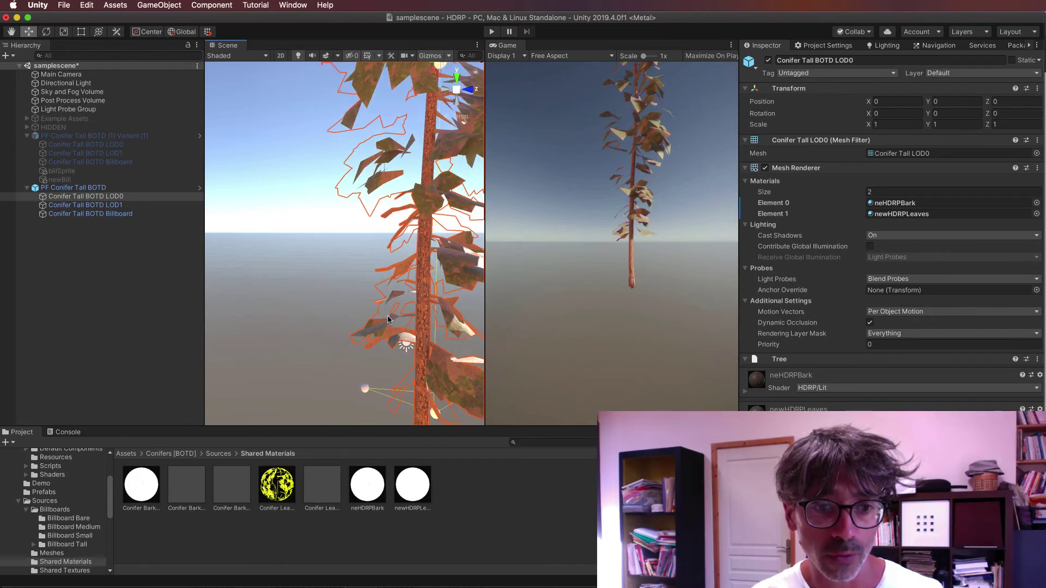
scroll(388, 319, up, 3)
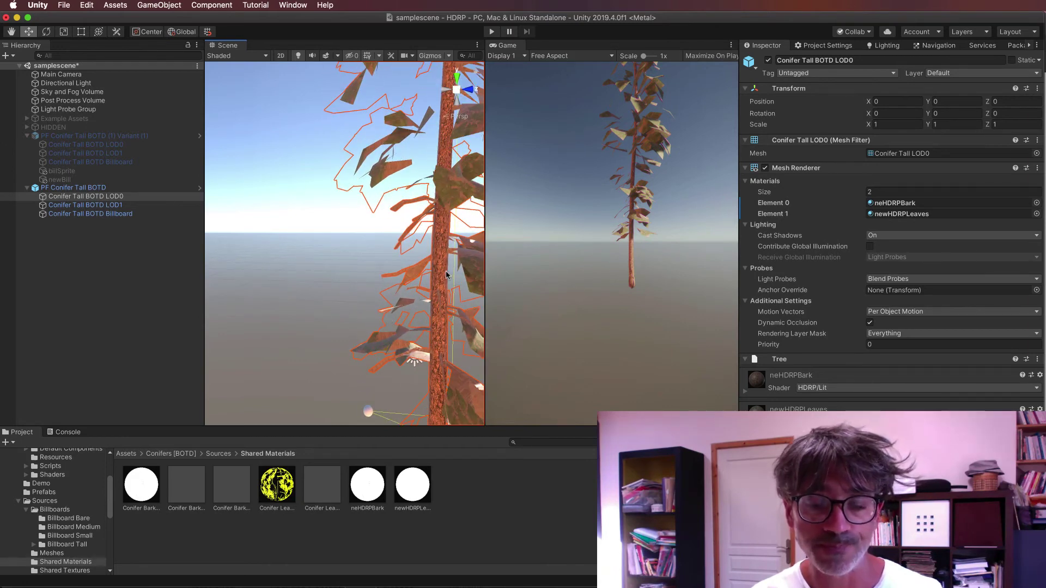
click(367, 484)
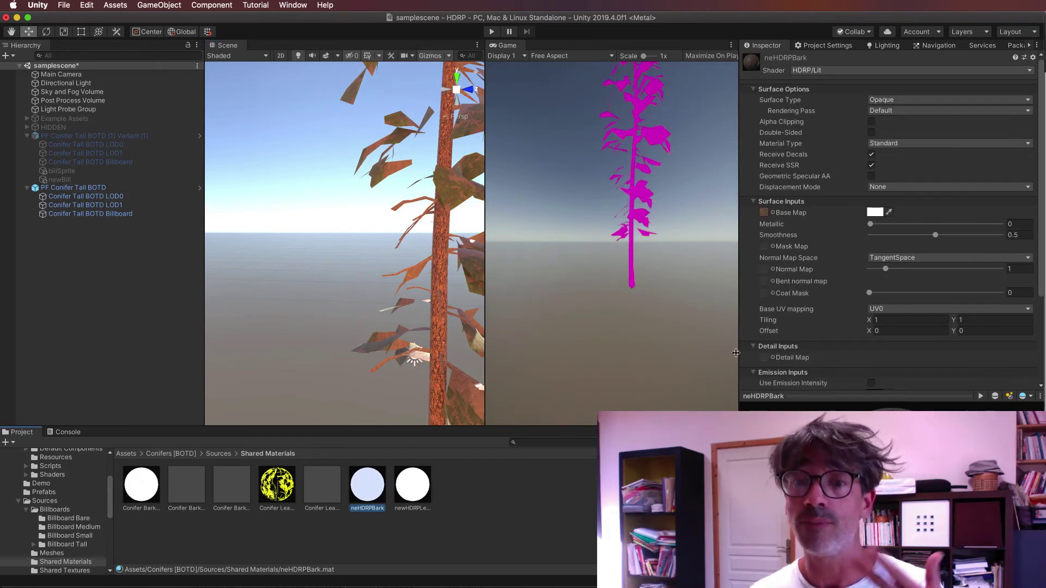
Step: Assign the cyan BODT texture as neHDRPBark's Normal Map and reframe the LOD0 tree
click(773, 269)
click(777, 271)
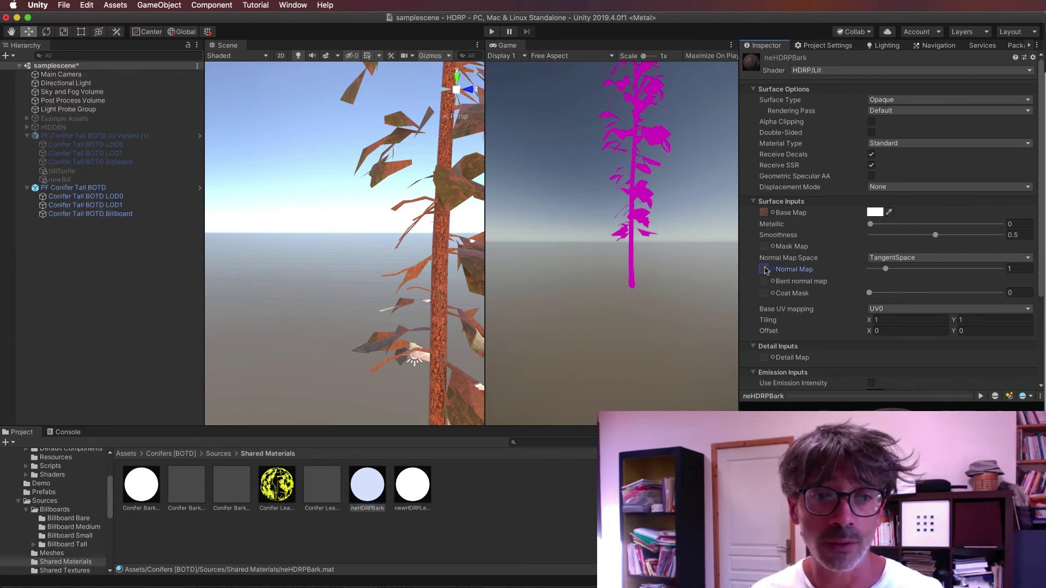
click(772, 270)
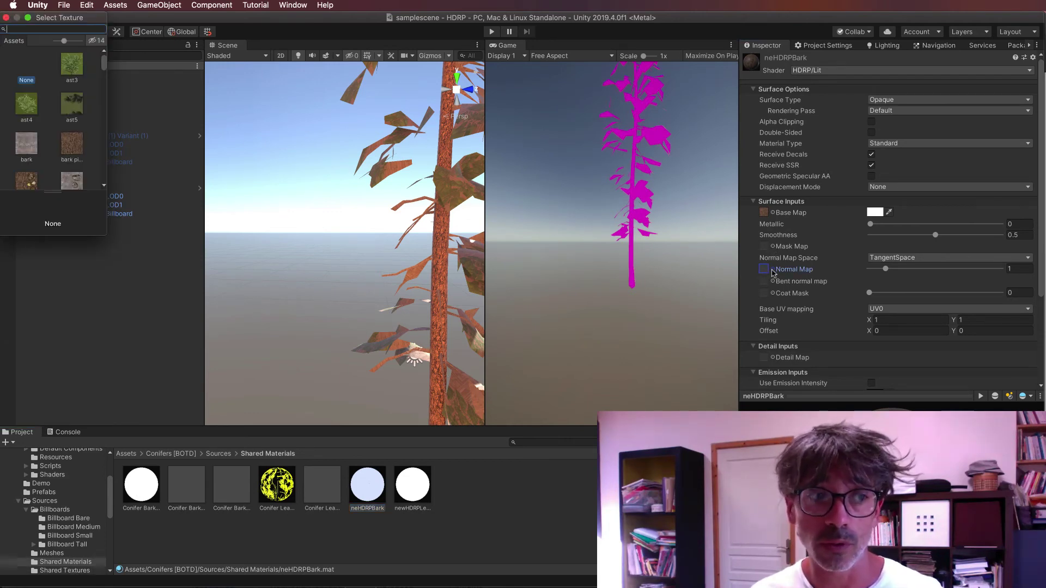
scroll(46, 138, down, 5)
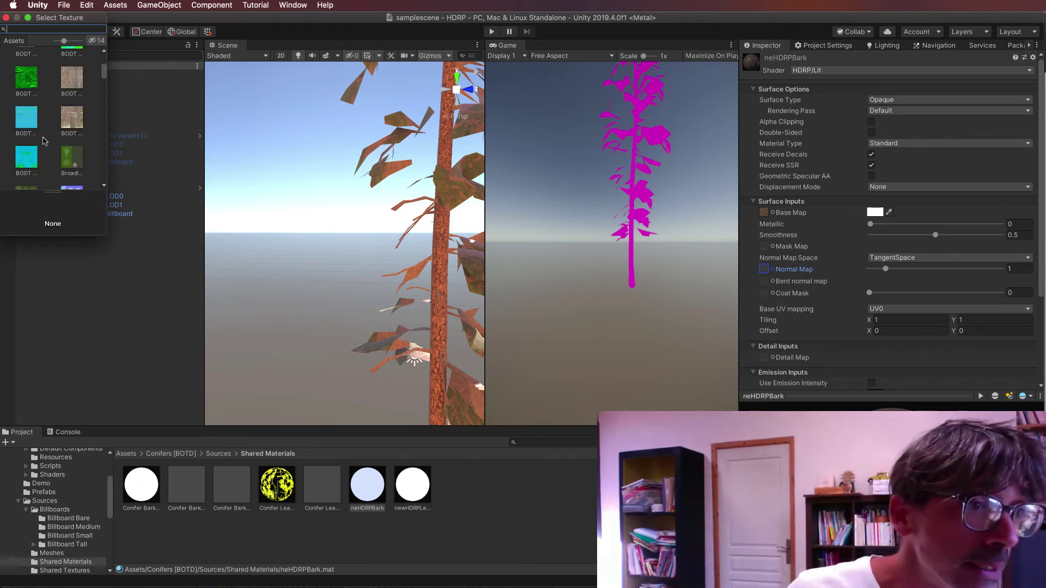
double_click(28, 125)
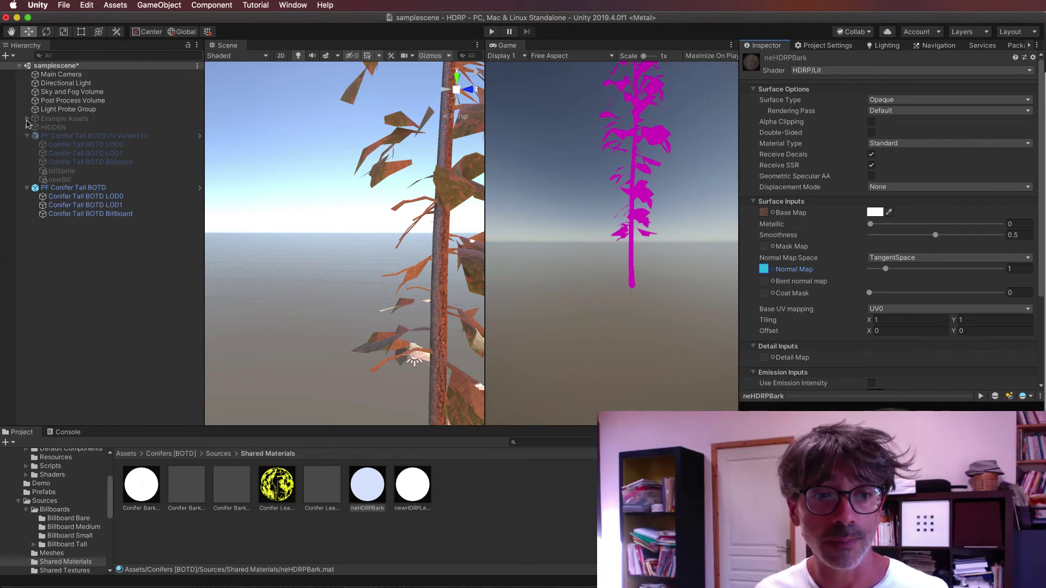
right_drag(444, 330, 375, 291)
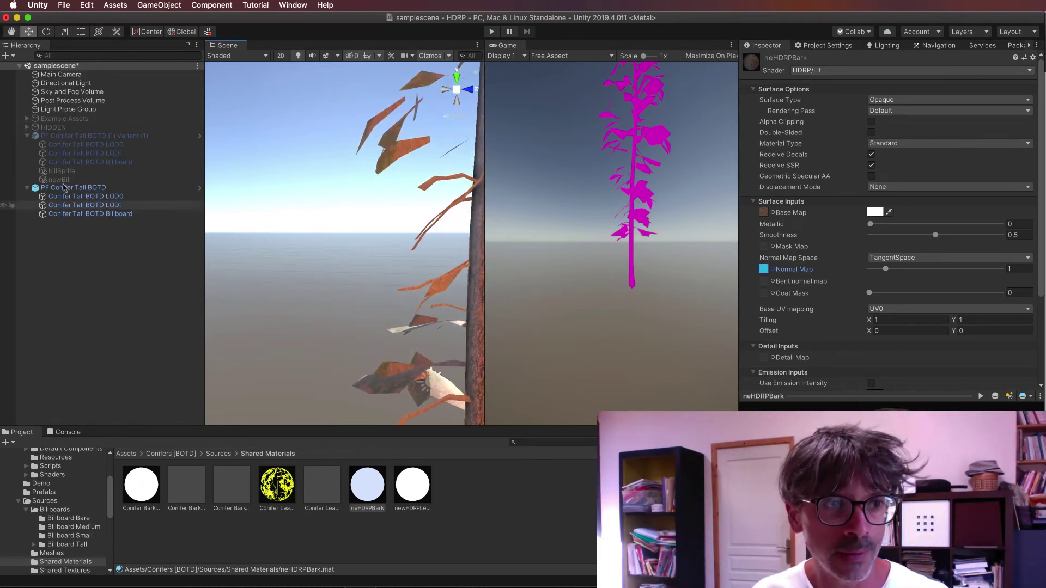
double_click(86, 196)
Step: Look closely at the leaves, frame the conifer, and inspect the Conifer Leaves BODT material
scroll(389, 288, up, 3)
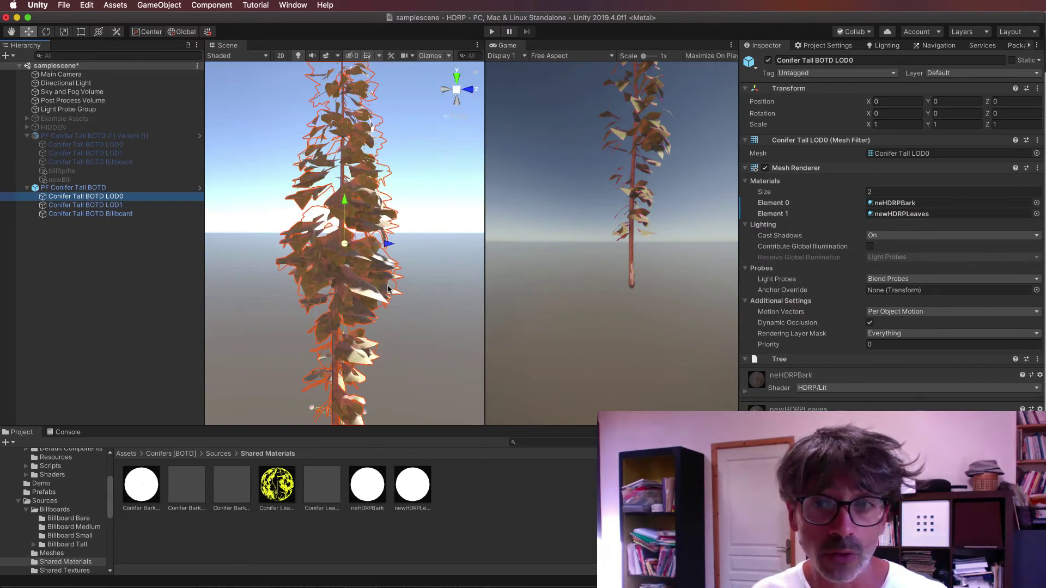
scroll(384, 293, up, 3)
scroll(380, 296, up, 3)
mouse_move(333, 305)
right_down()
mouse_move(272, 266)
mouse_move(261, 244)
right_up()
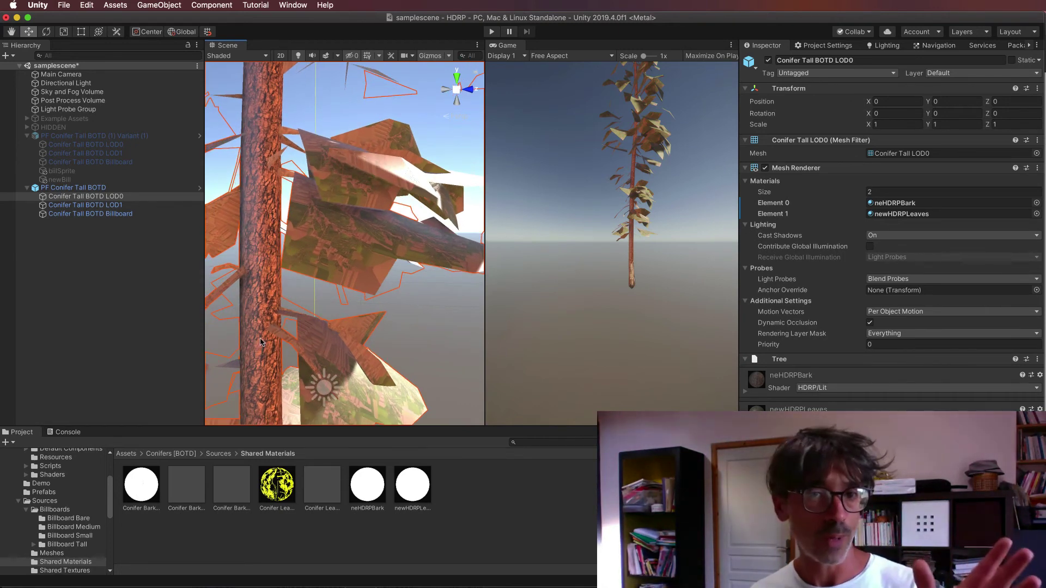
key(f)
scroll(262, 336, down, 3)
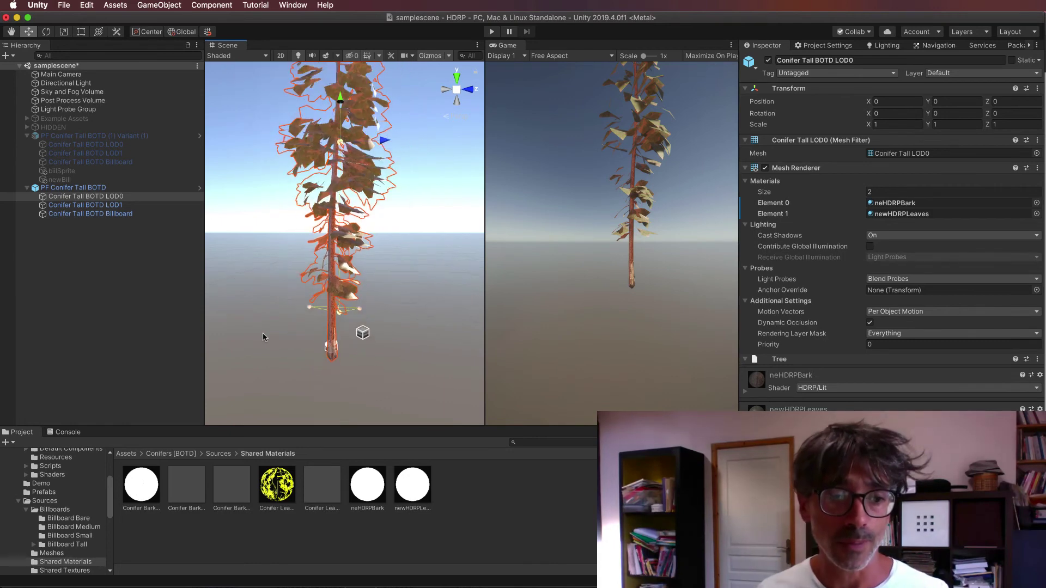
click(325, 489)
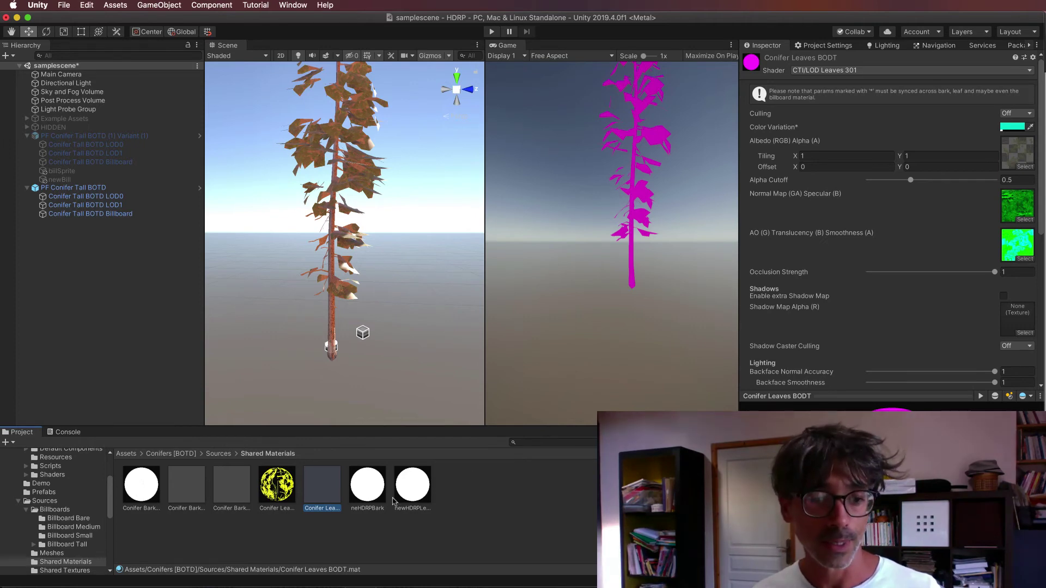
Step: Enable Alpha Clipping on newHDRPLeaves with the 0.5 threshold
click(414, 486)
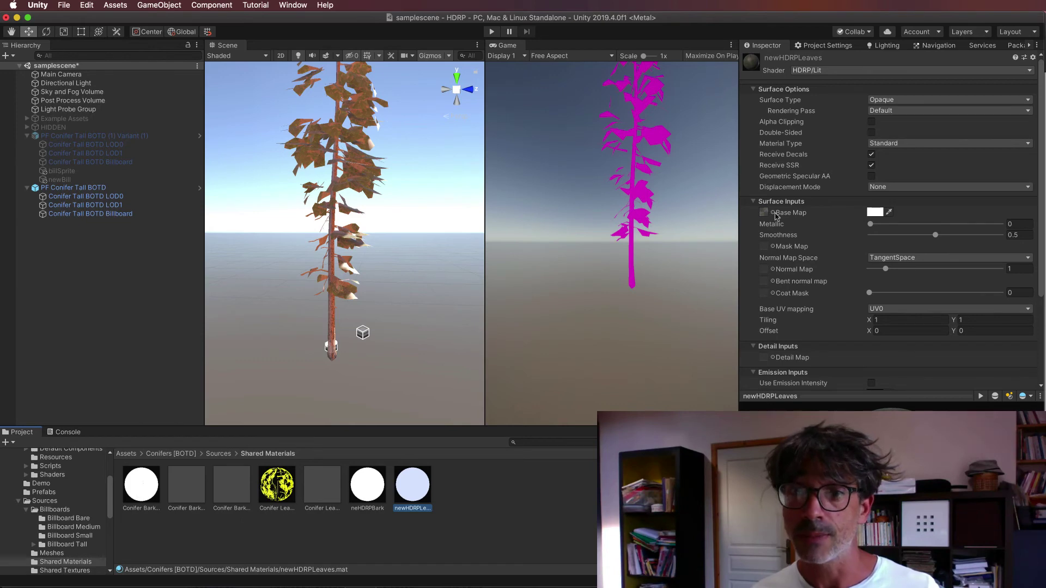
scroll(355, 178, up, 5)
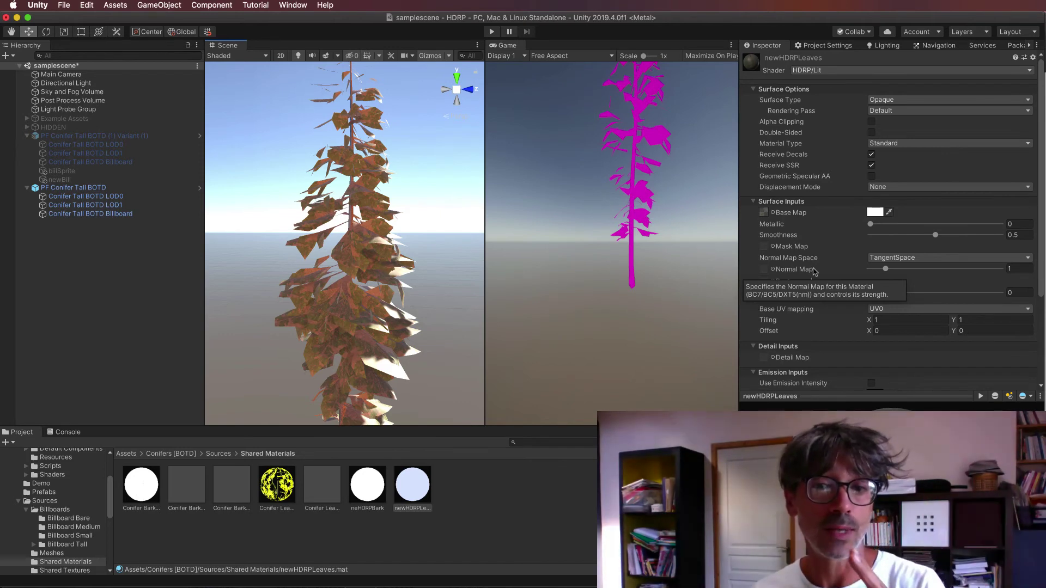
click(871, 122)
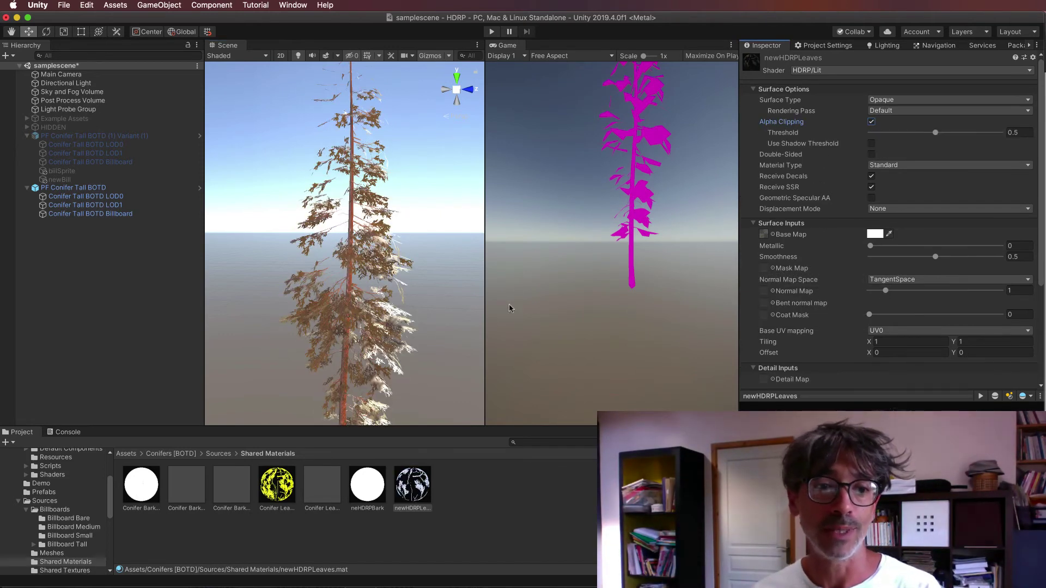
middle_drag(457, 311, 484, 214)
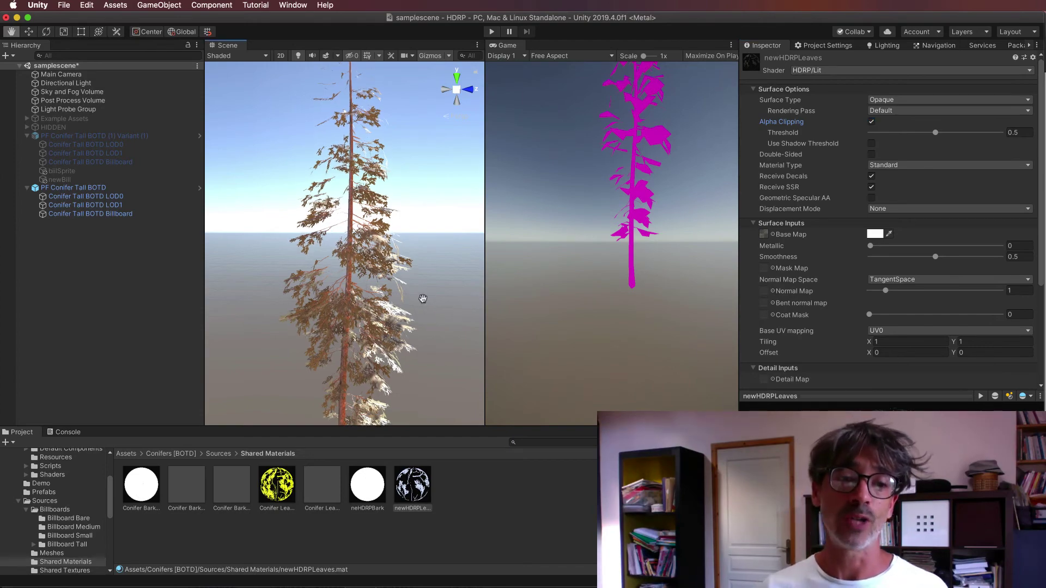
alt+drag(484, 214, 338, 362)
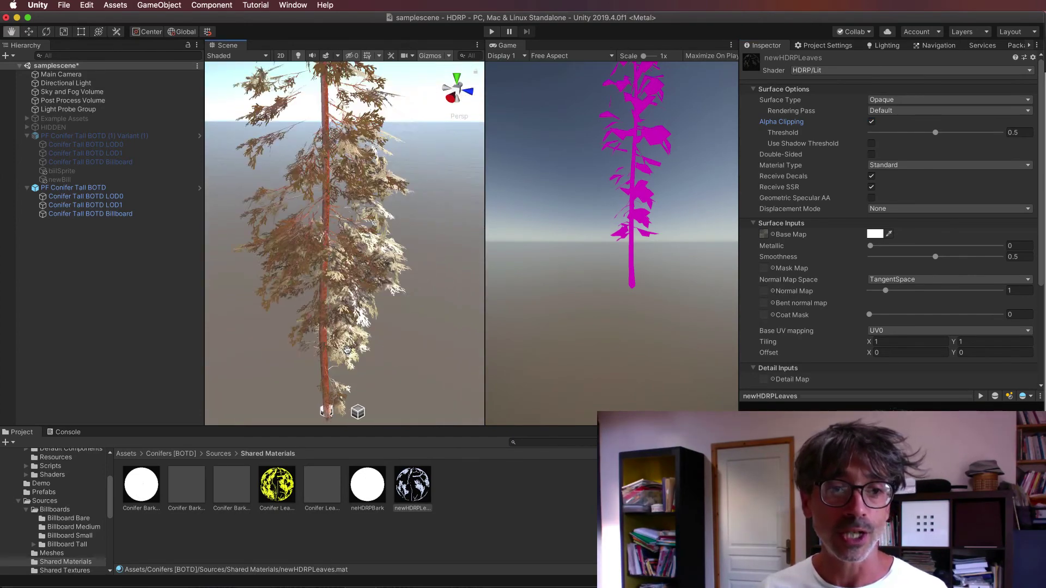
scroll(339, 362, up, 3)
scroll(339, 362, up, 5)
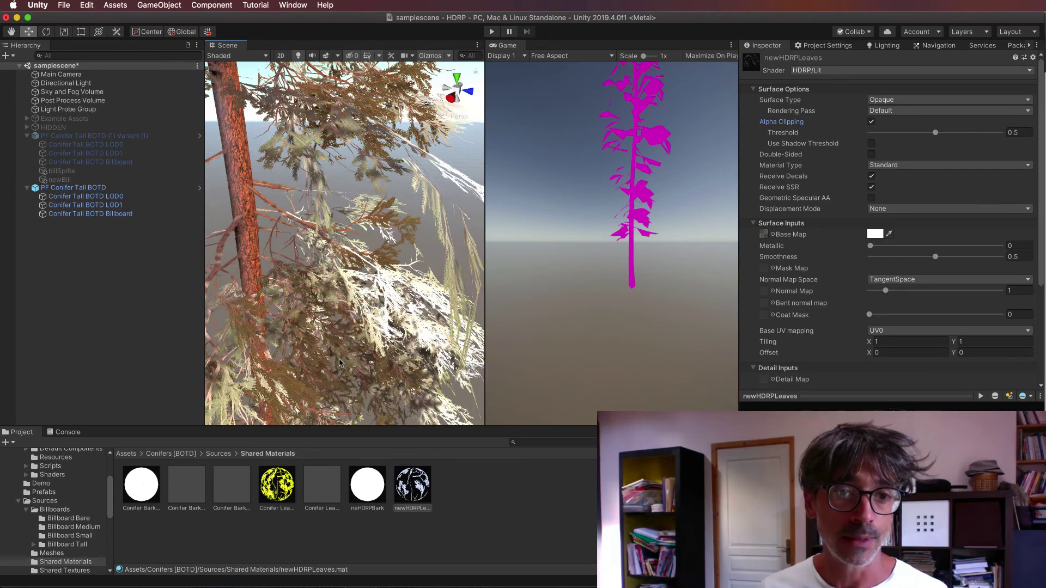
scroll(339, 362, down, 3)
scroll(338, 362, down, 3)
scroll(339, 361, down, 3)
scroll(340, 361, down, 3)
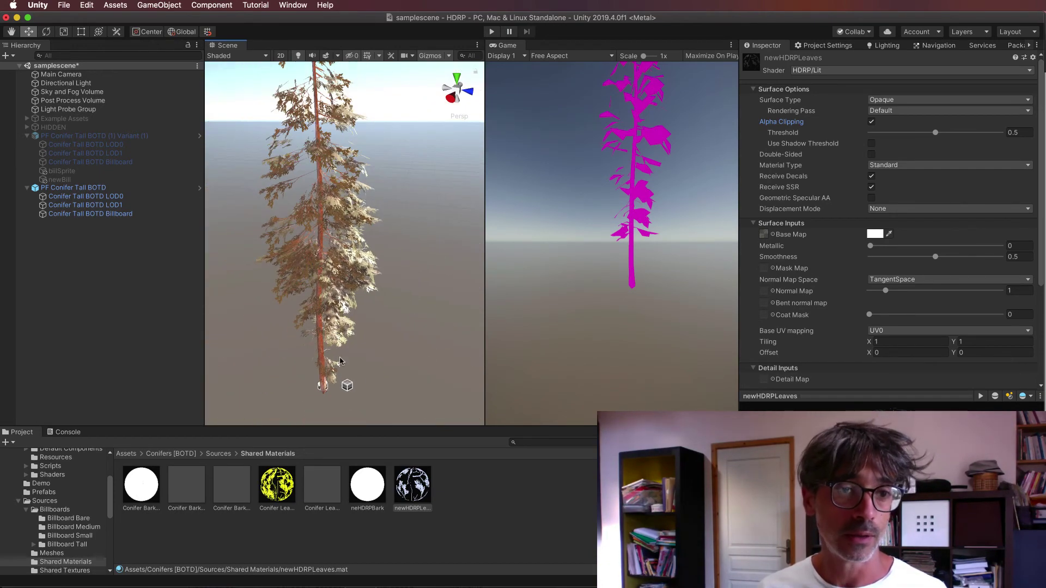
scroll(340, 360, down, 2)
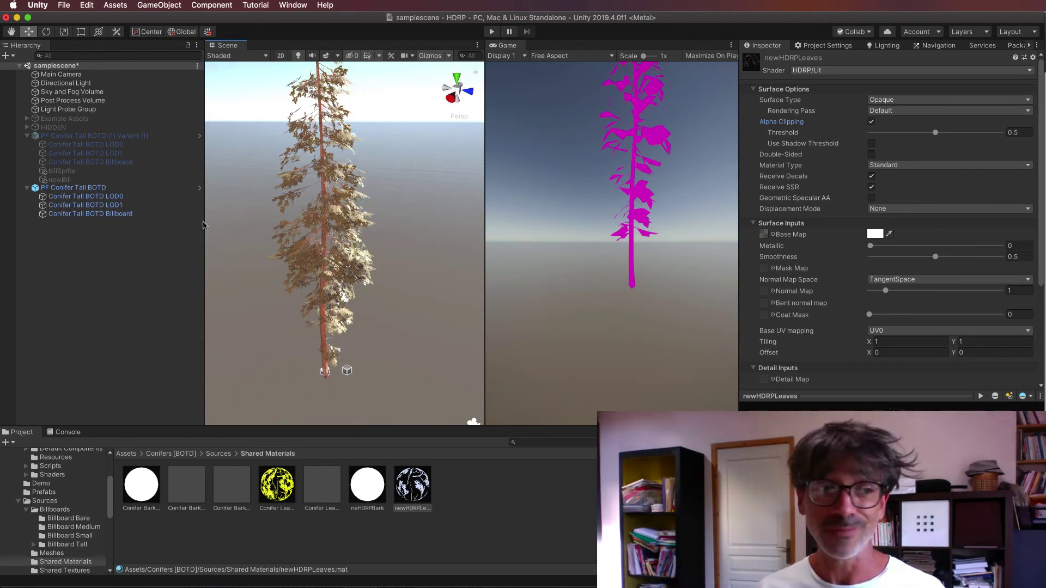
click(146, 196)
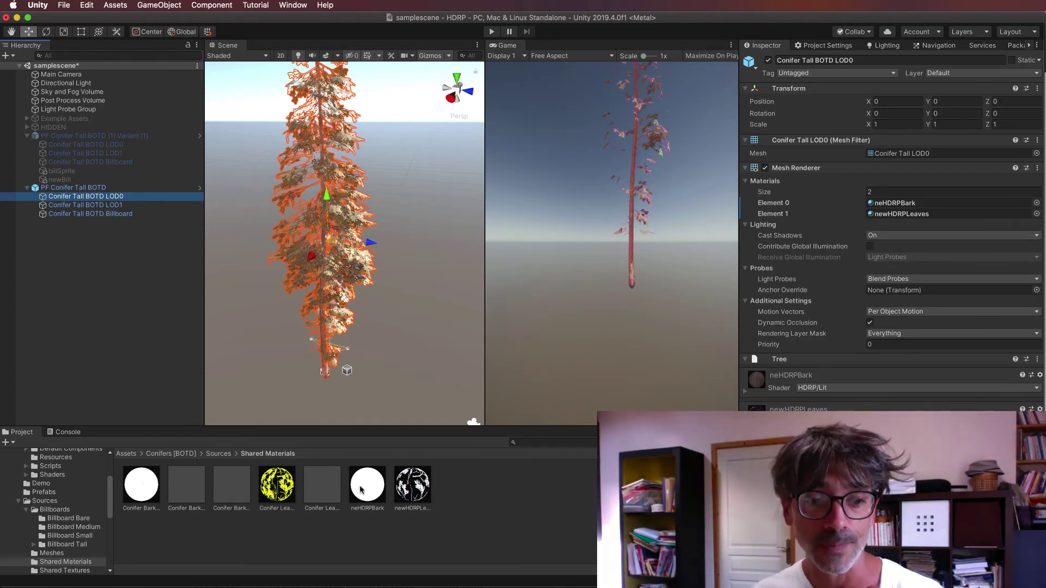
click(412, 486)
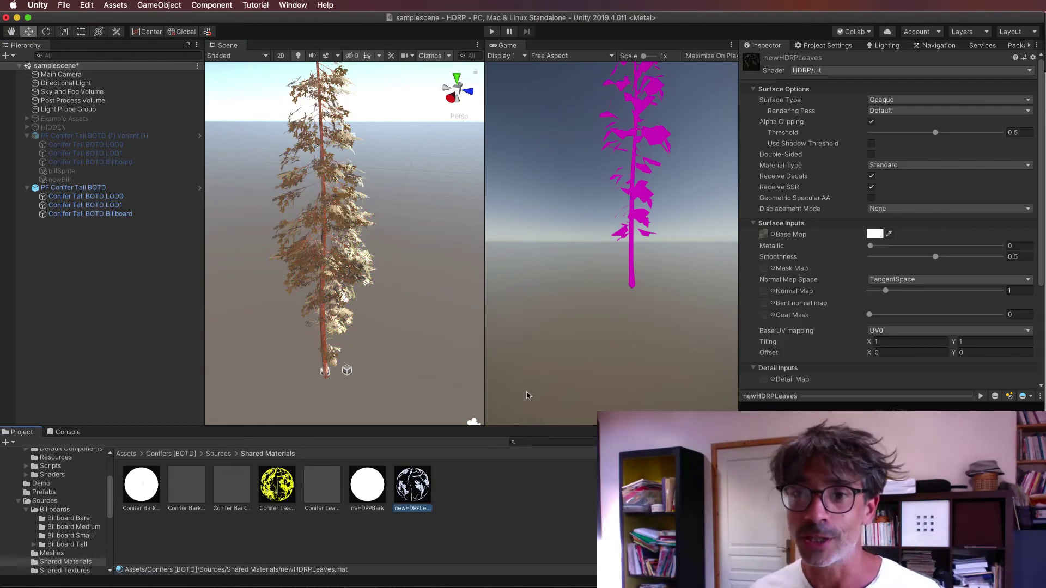
click(329, 498)
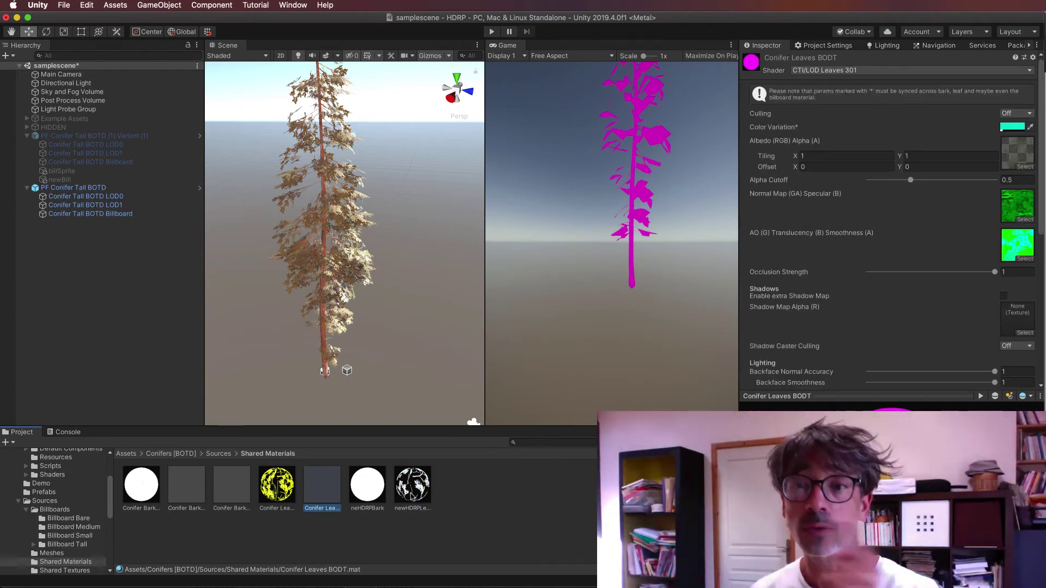
click(421, 499)
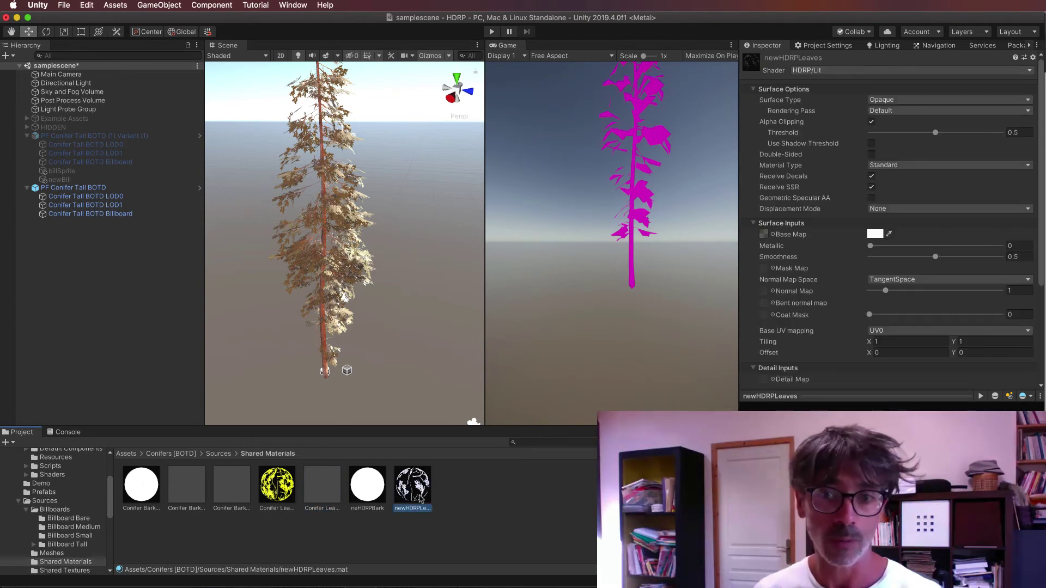
Step: Assign the green BODT texture as the newHDRPLeaves Normal Map
click(773, 292)
scroll(68, 128, down, 3)
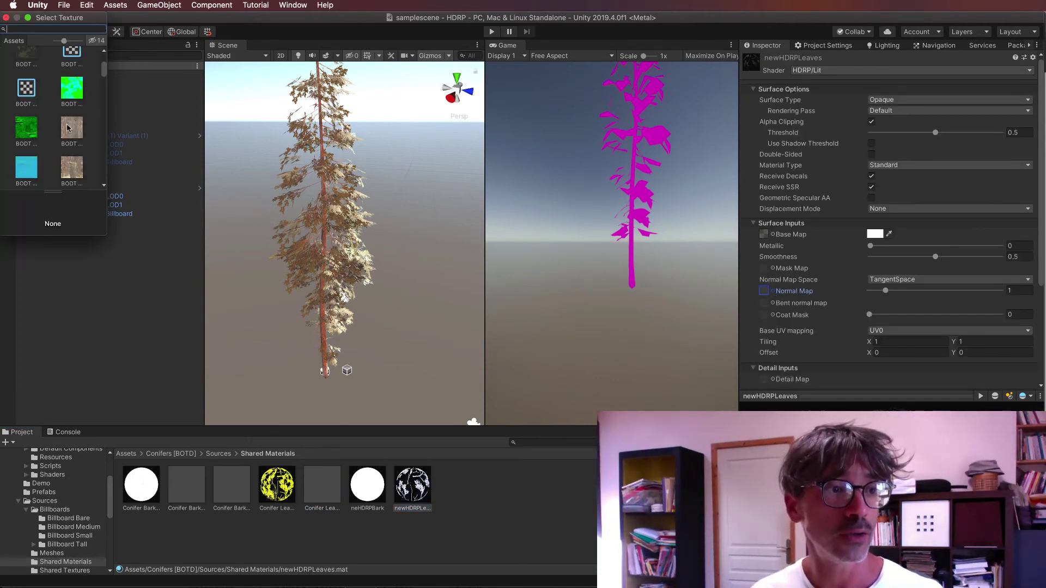
click(22, 134)
double_click(22, 134)
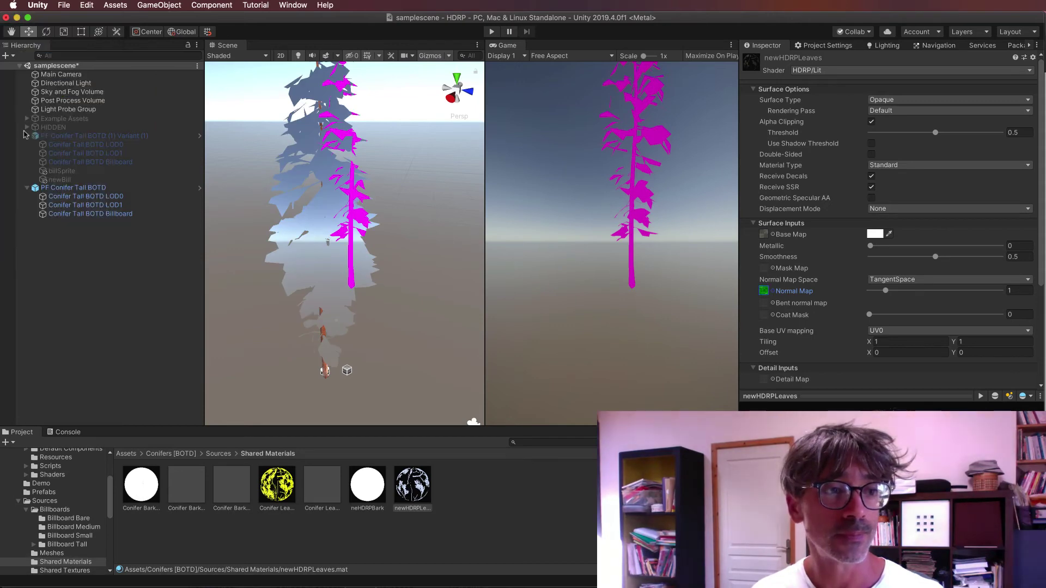
scroll(337, 230, up, 3)
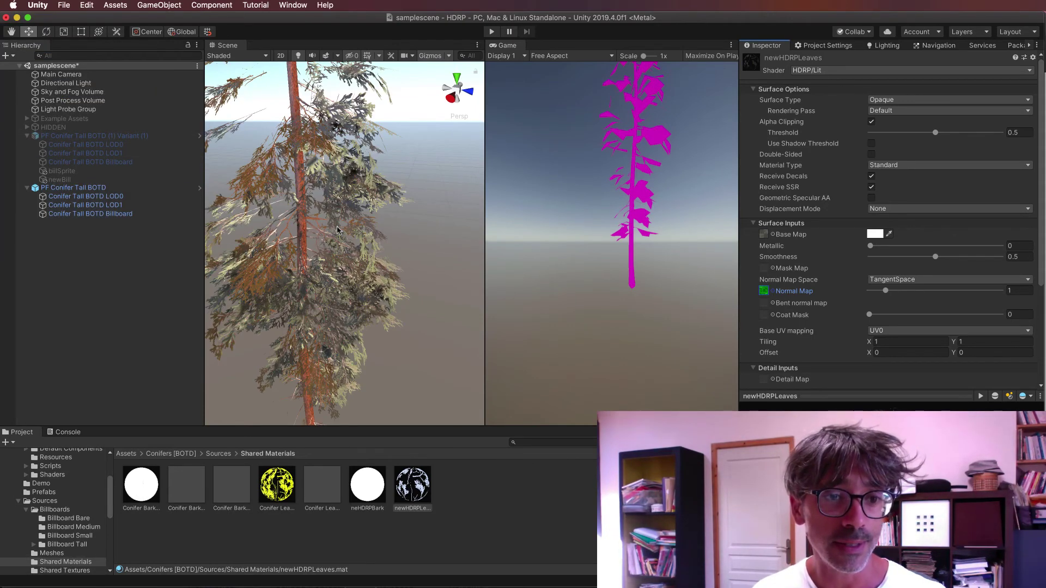
scroll(337, 230, down, 5)
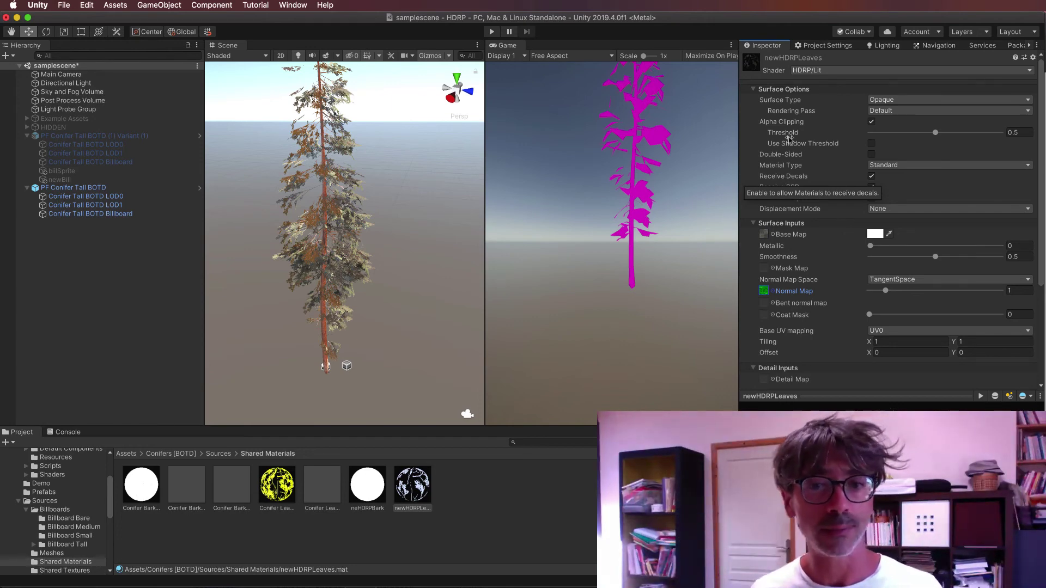
Step: Enable Double-Sided on newHDRPLeaves with Mirror normals, comparing the leaves with it on and off
click(871, 154)
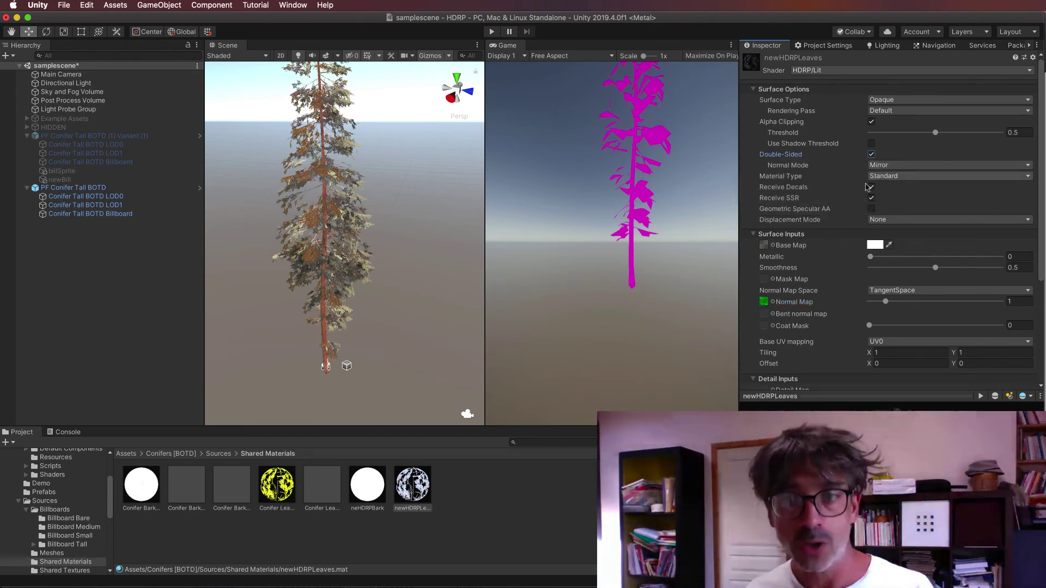
click(871, 155)
click(872, 155)
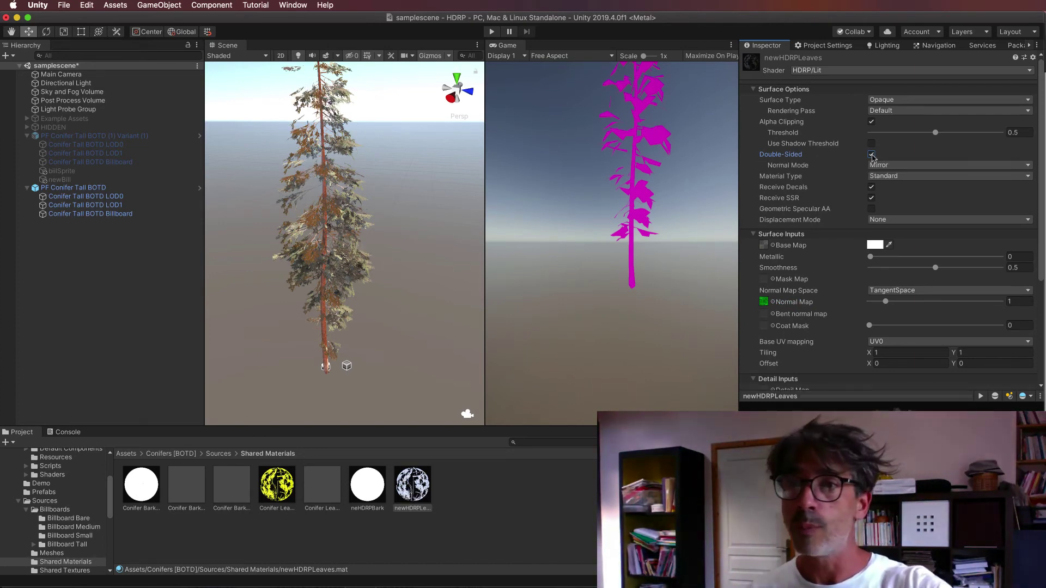
click(872, 155)
click(871, 154)
click(872, 155)
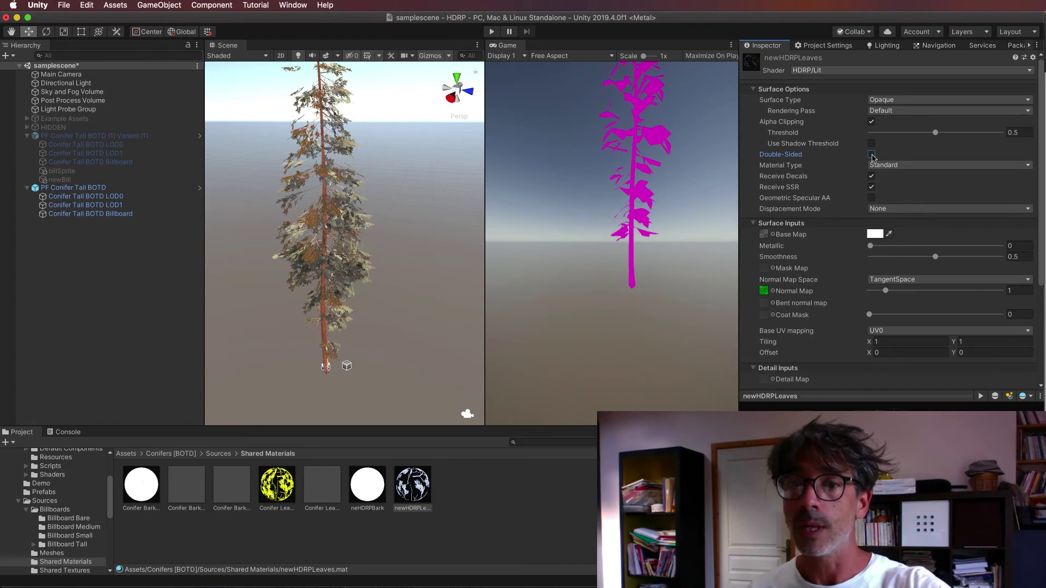
click(872, 155)
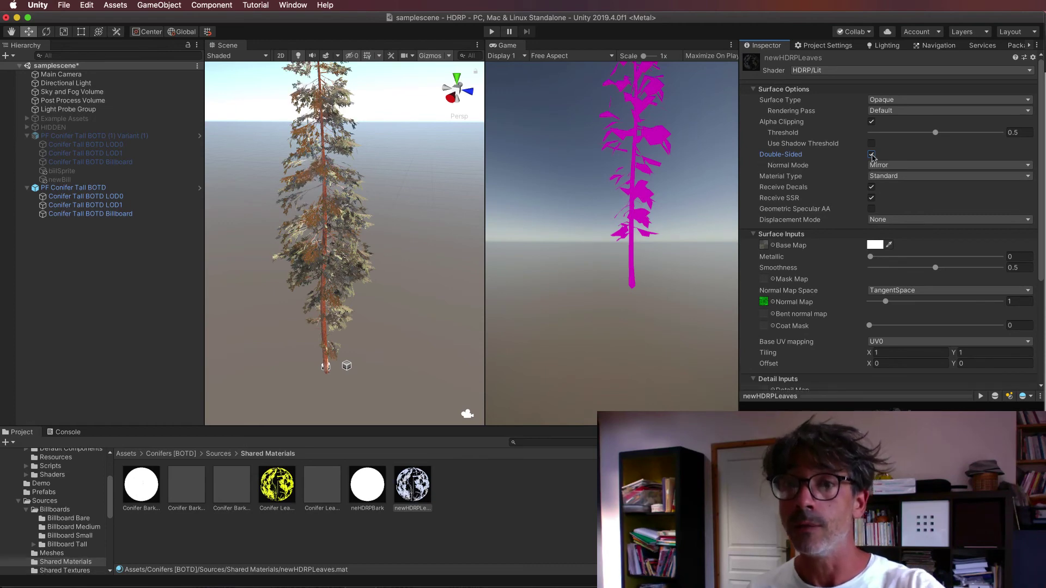
click(900, 176)
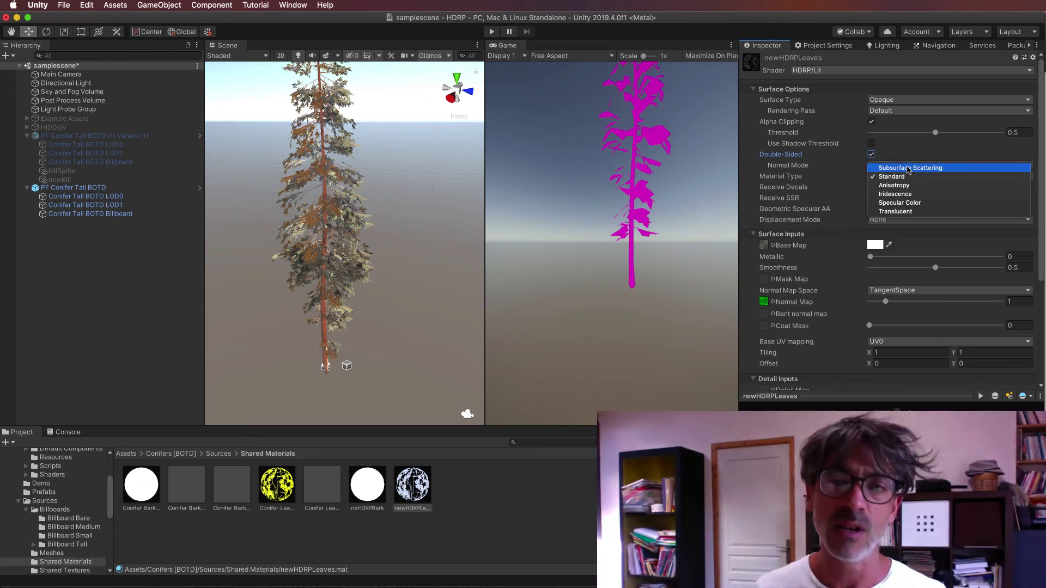
Step: Set the newHDRPLeaves Material Type to Subsurface Scattering and view the tree from the side
click(908, 168)
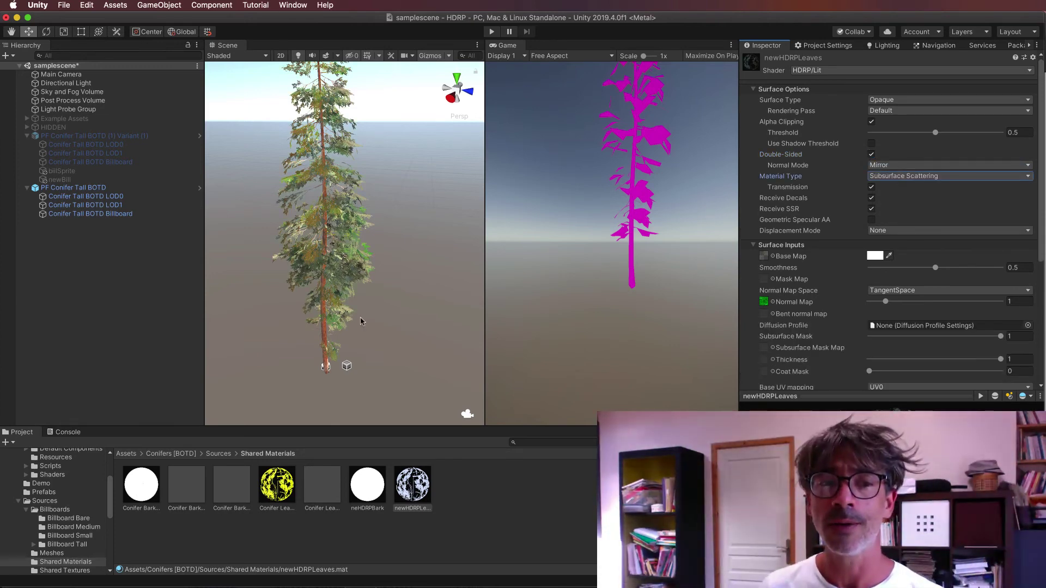
alt+drag(360, 321, 414, 255)
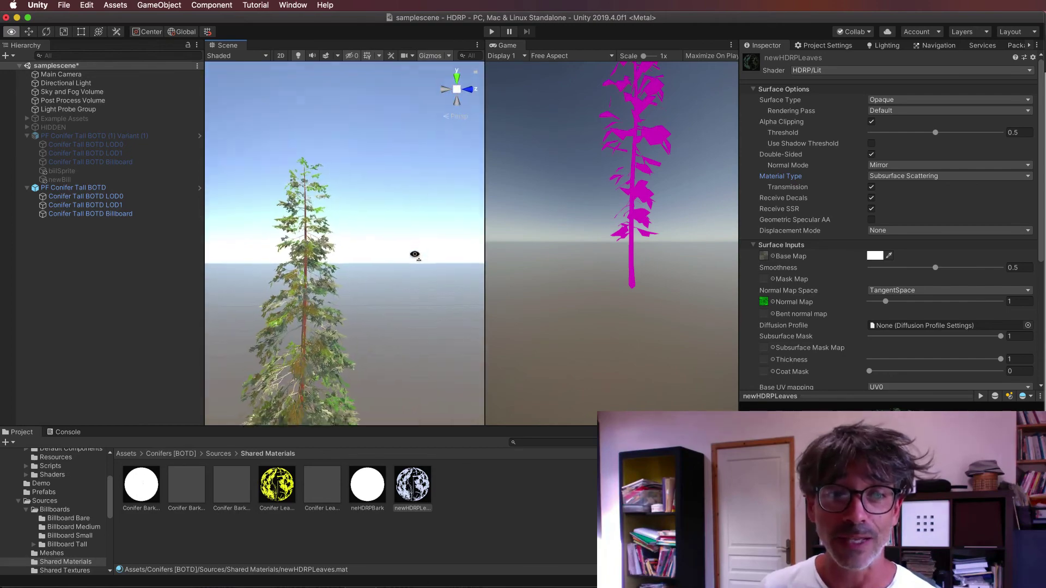
scroll(408, 259, up, 10)
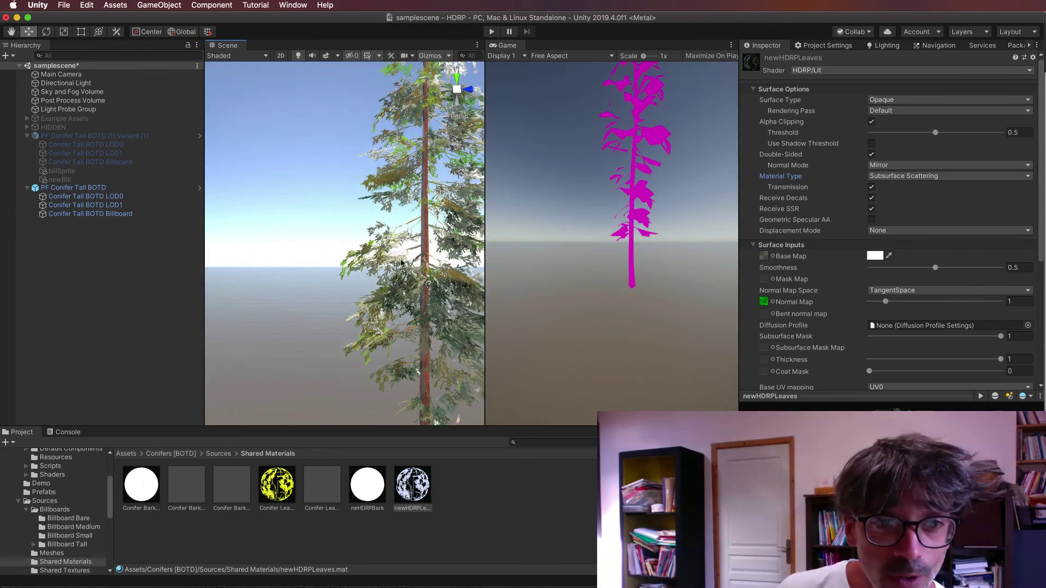
scroll(401, 262, down, 5)
scroll(420, 233, up, 8)
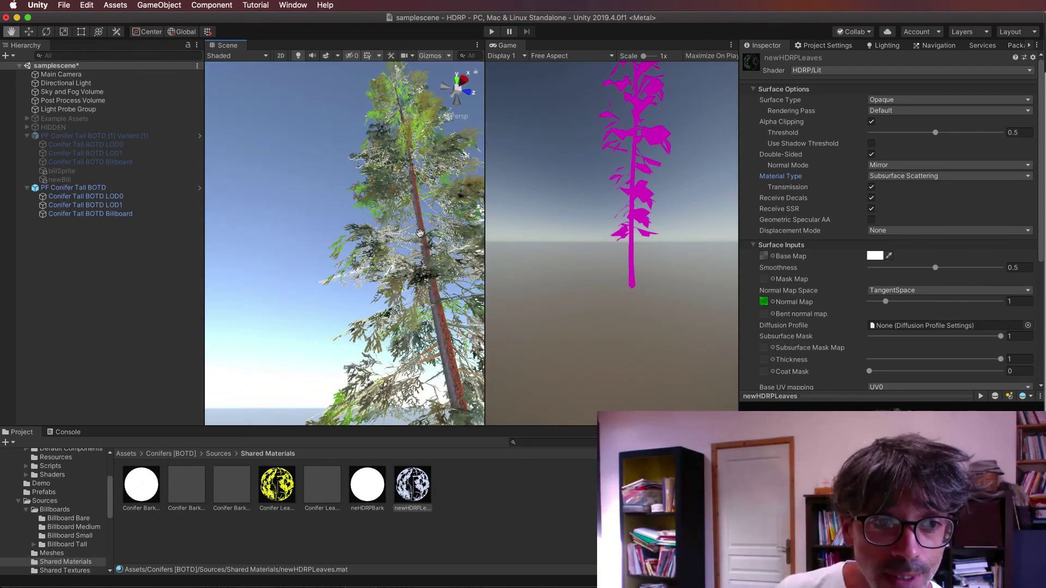
Step: Frame the whole conifer in the Scene view and select Conifer Tall BOTD LOD0
middle_drag(420, 233, 371, 224)
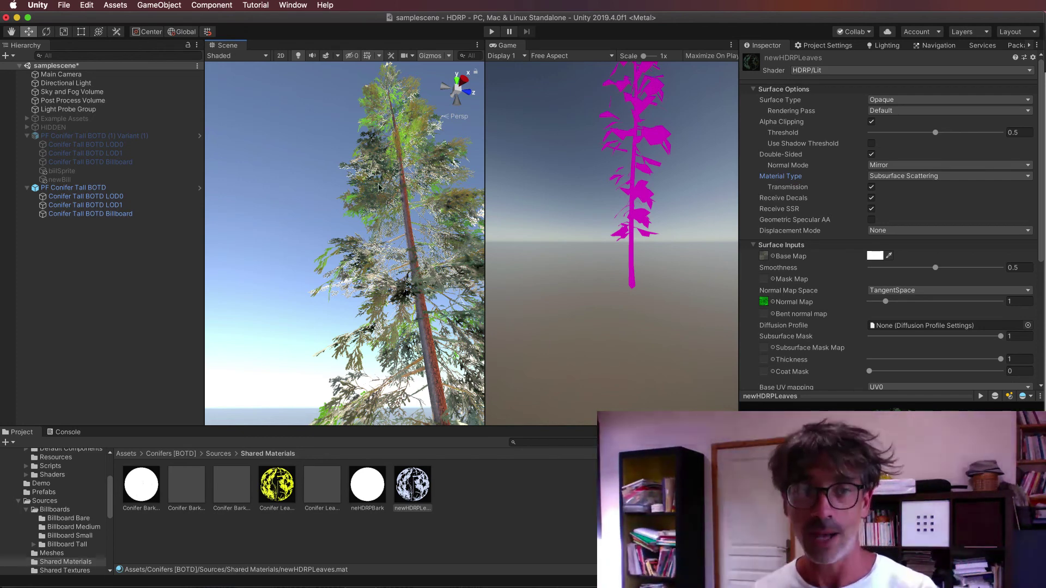
mouse_move(369, 283)
alt+mouse_down()
mouse_move(357, 395)
mouse_move(317, 494)
alt+mouse_up()
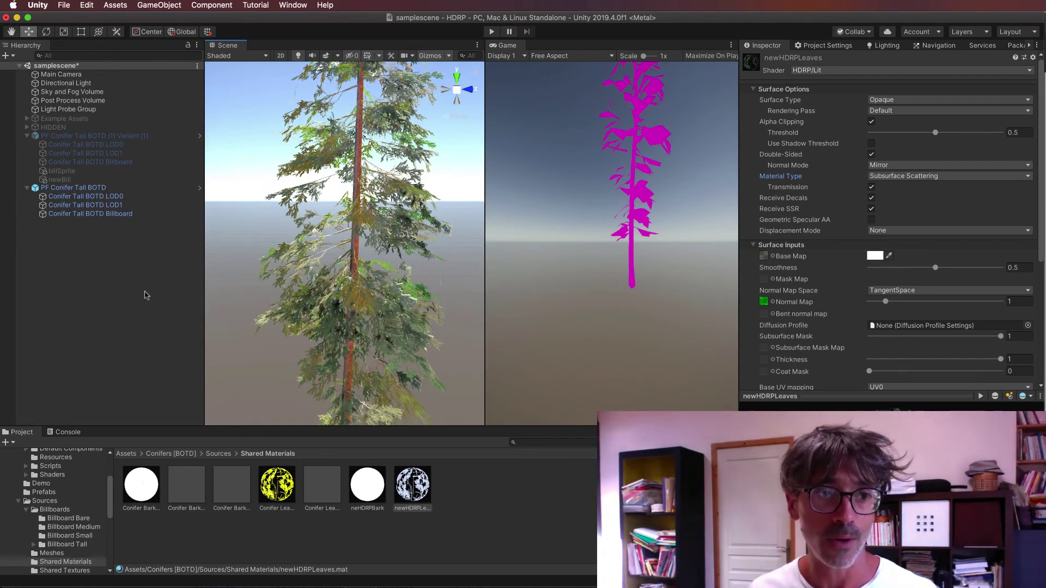
click(126, 197)
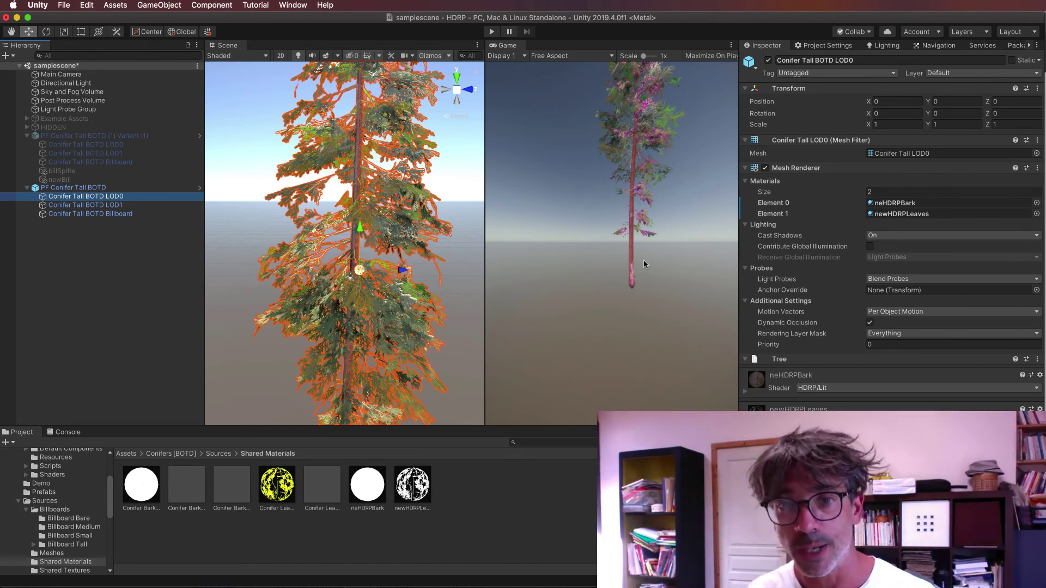
Step: Inspect the Game view, the PF Conifer Tall BOTD prefab and its LOD1 and LOD0 meshes, then reselect newHDRPLeaves
click(642, 61)
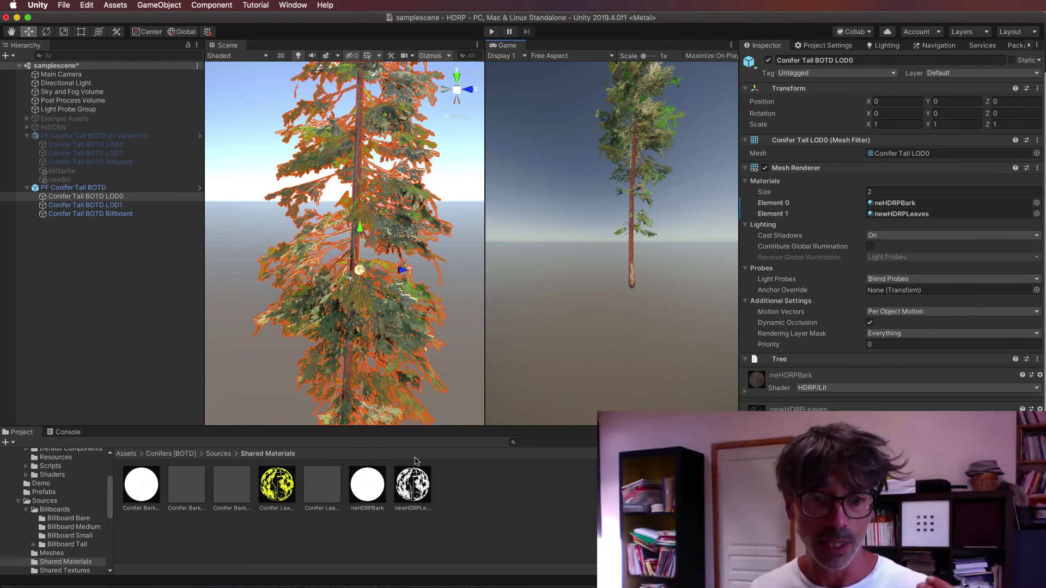
click(412, 484)
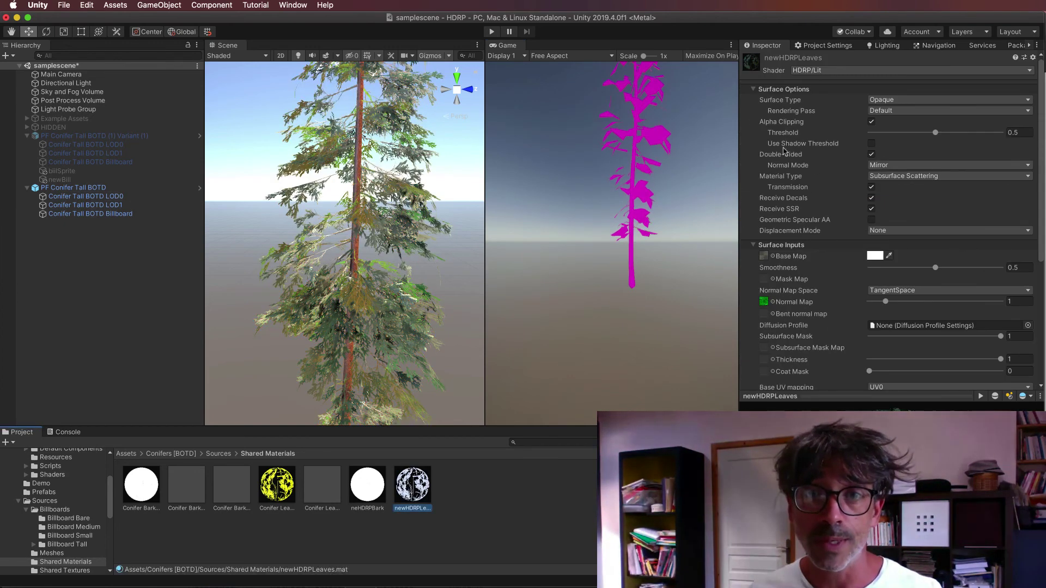
click(415, 226)
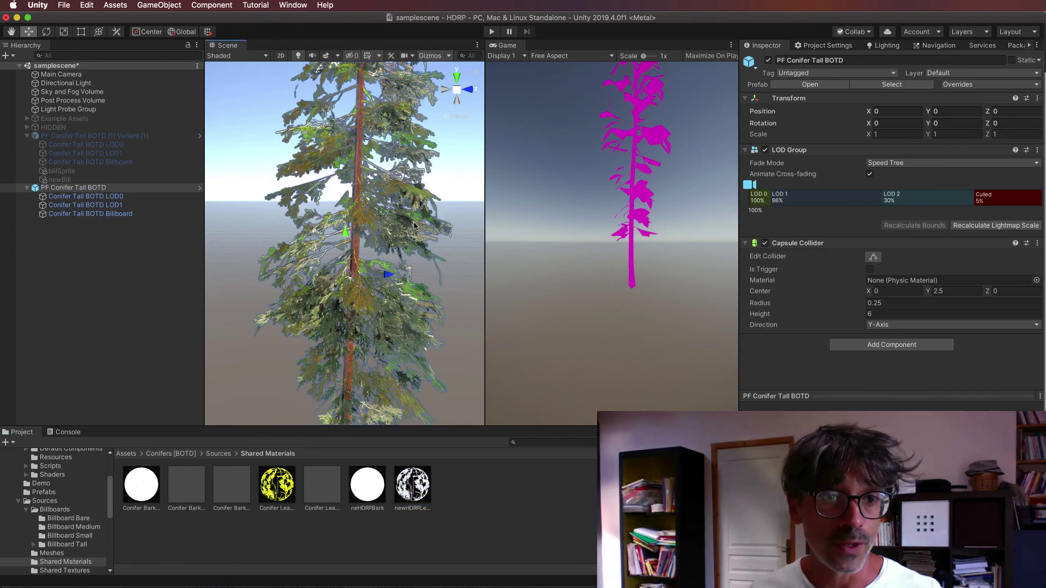
click(95, 205)
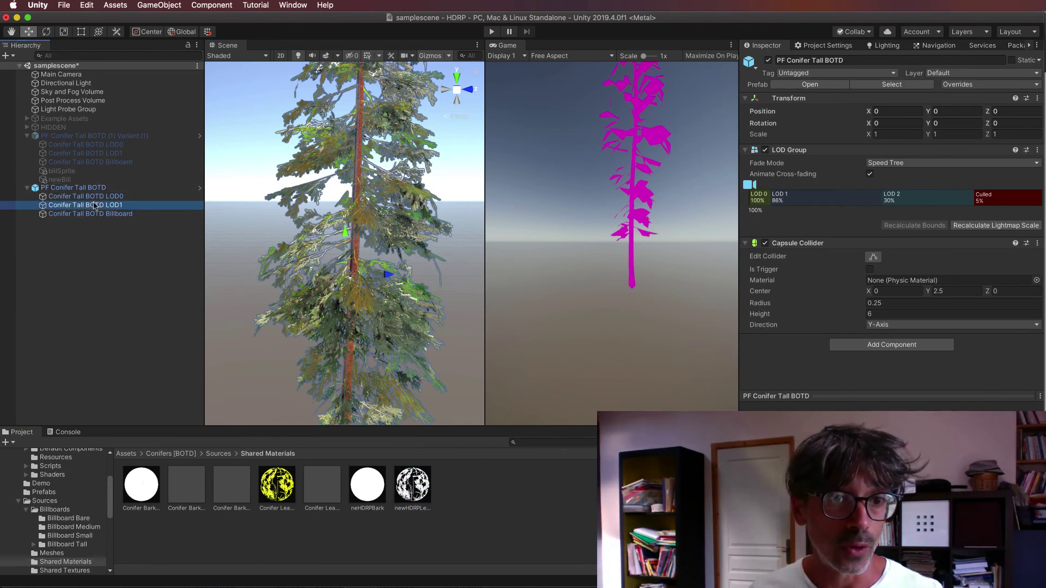
click(96, 196)
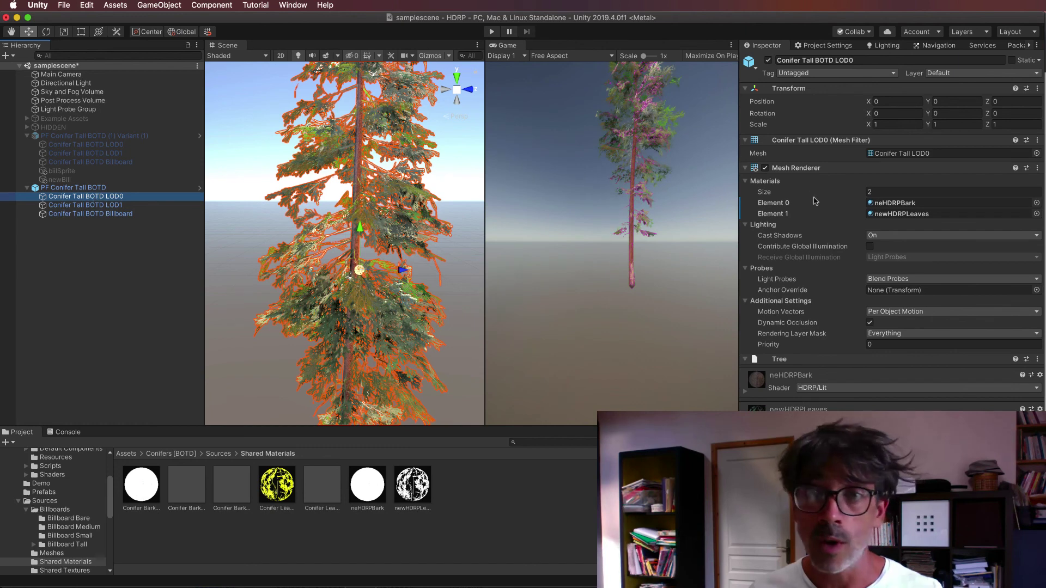
click(420, 499)
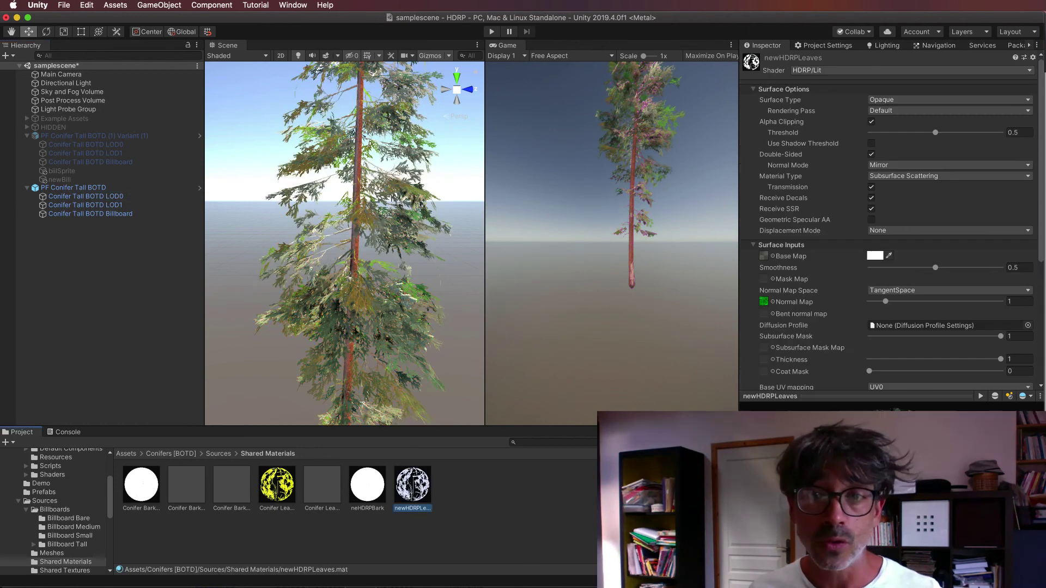
click(936, 134)
drag(933, 136, 865, 141)
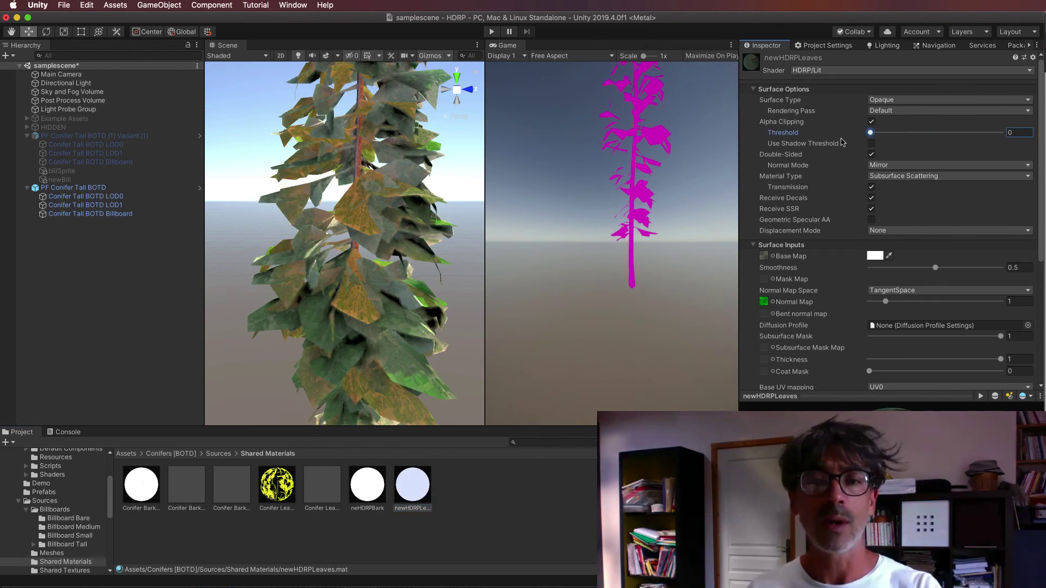
mouse_move(870, 133)
mouse_down()
mouse_move(940, 133)
mouse_move(1035, 155)
mouse_up()
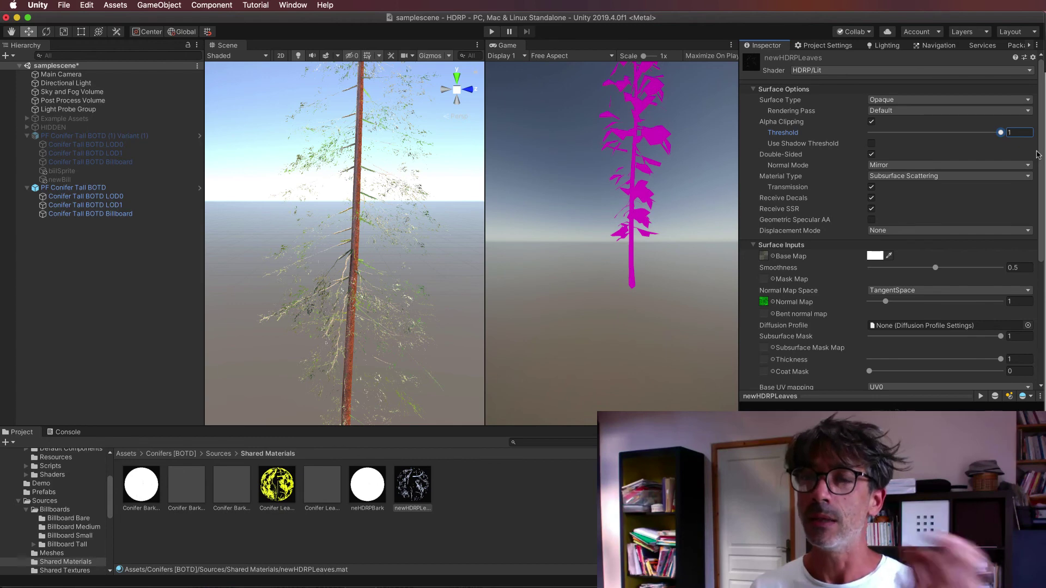
drag(1036, 154, 959, 133)
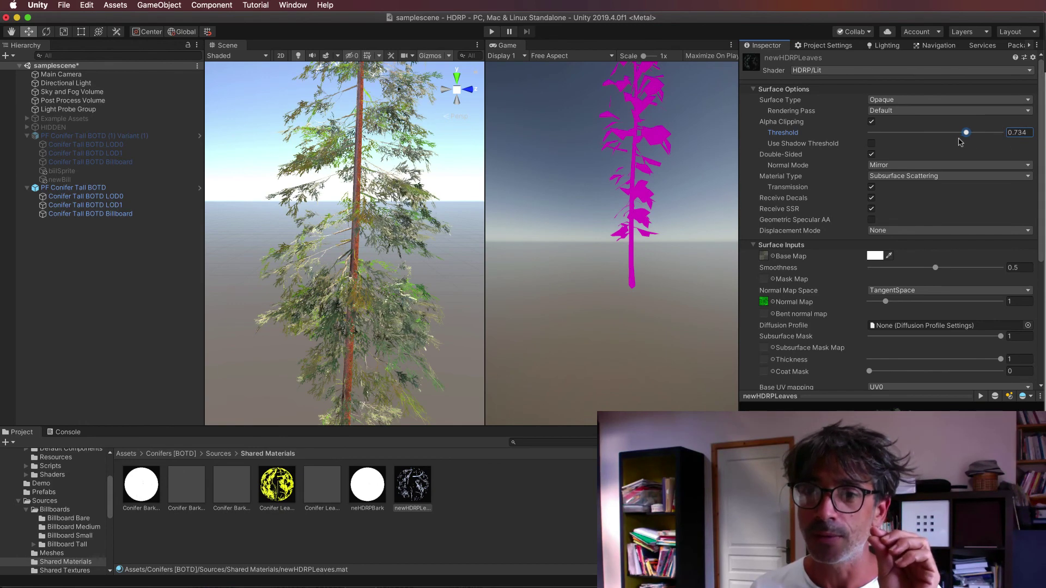
click(1026, 135)
key(BackSpace)
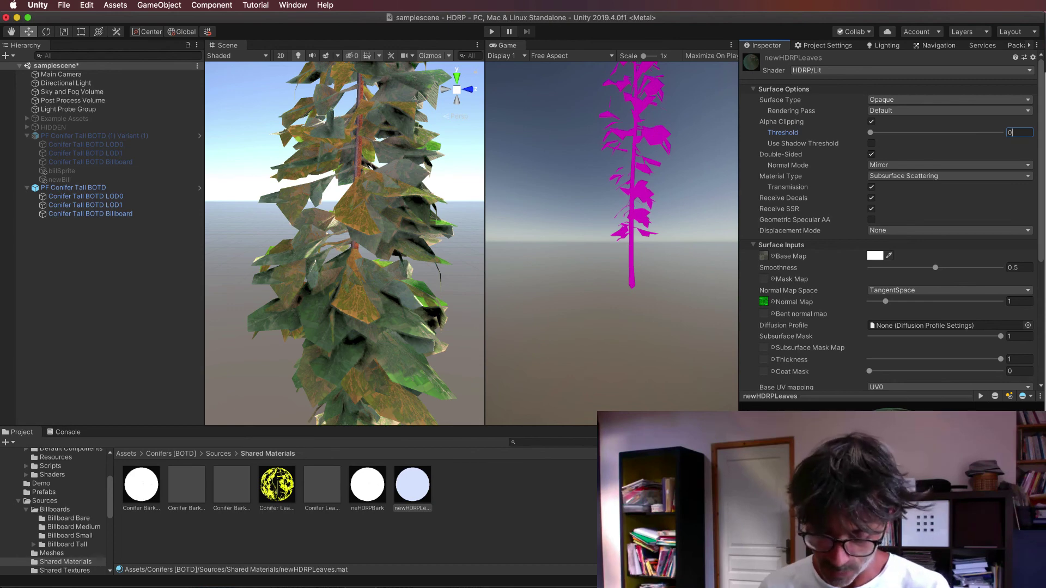
text(0.5)
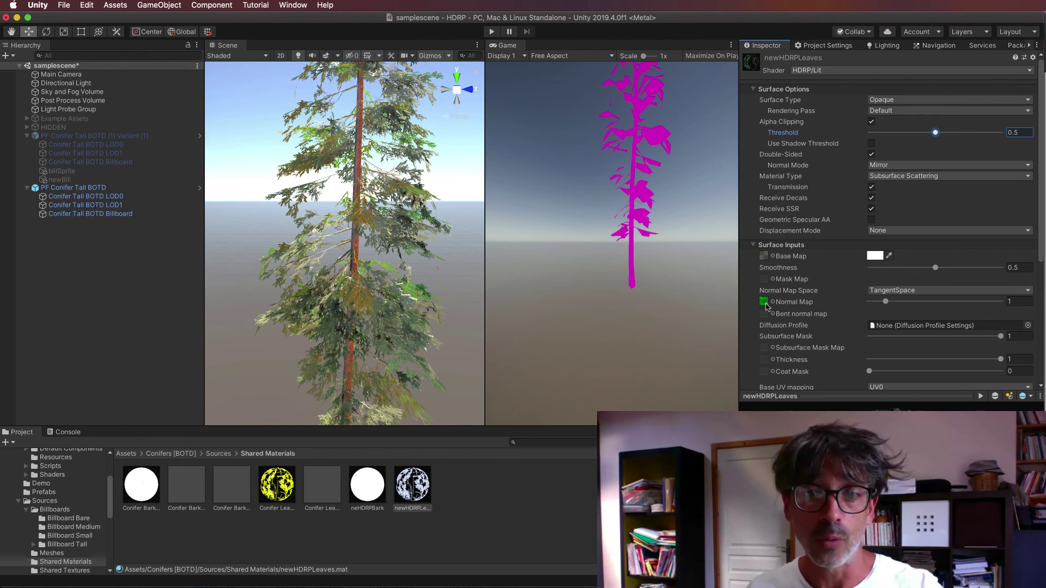
Step: Scroll to Surface Inputs and bring up the Diffusion Profile picker for newHDRPLeaves
scroll(758, 322, down, 5)
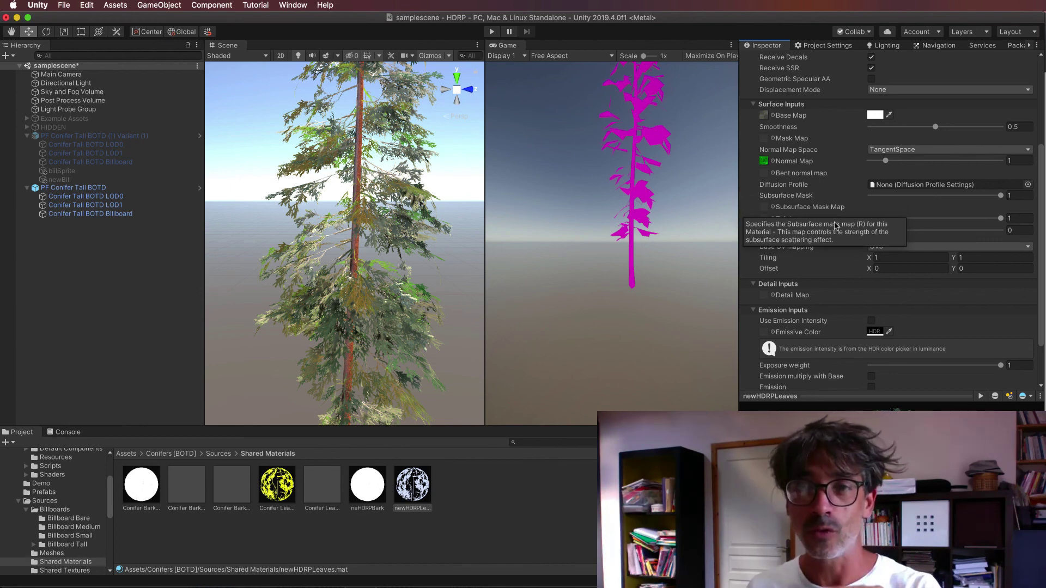
scroll(890, 153, up, 5)
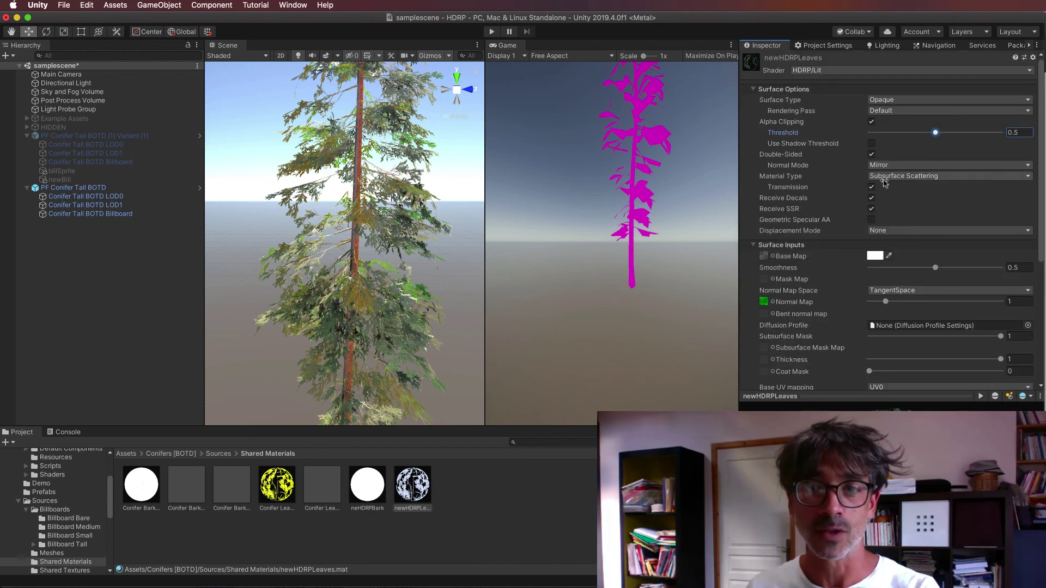
scroll(883, 188, down, 7)
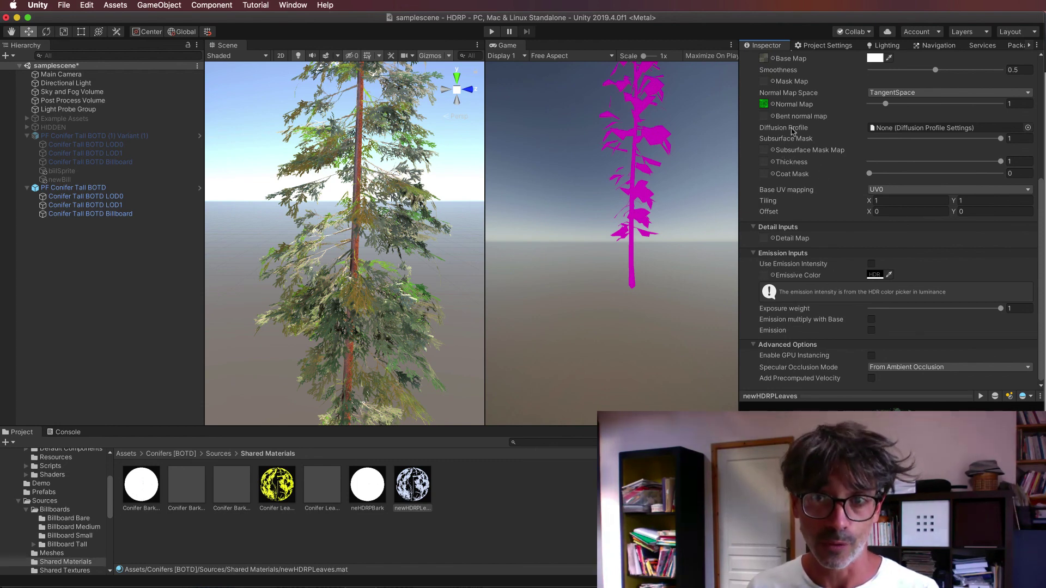
click(1028, 128)
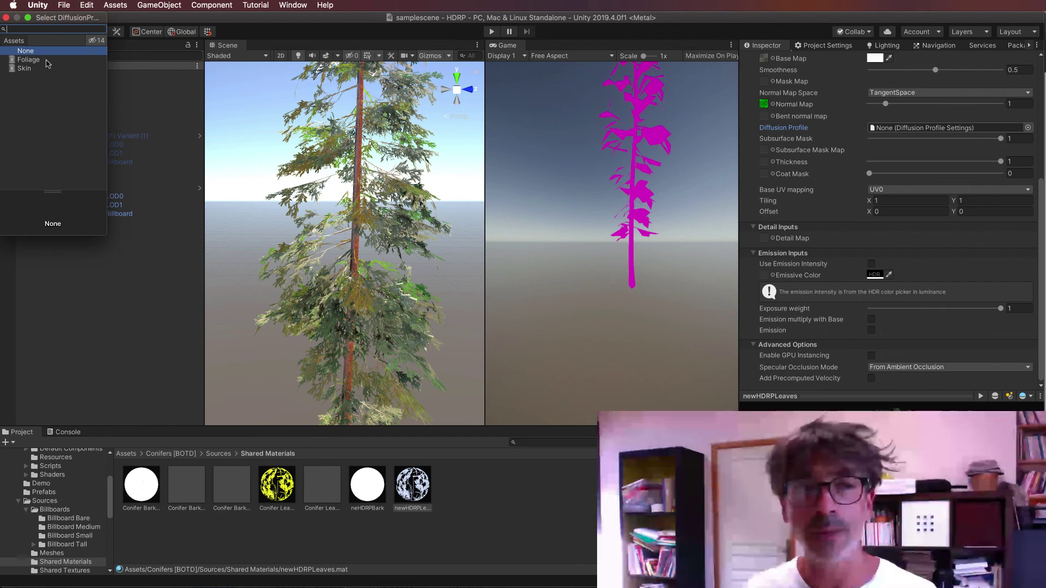
Step: Assign the Foliage diffusion profile to newHDRPLeaves and reselect Conifer Tall BOTD LOD0
click(47, 64)
double_click(47, 59)
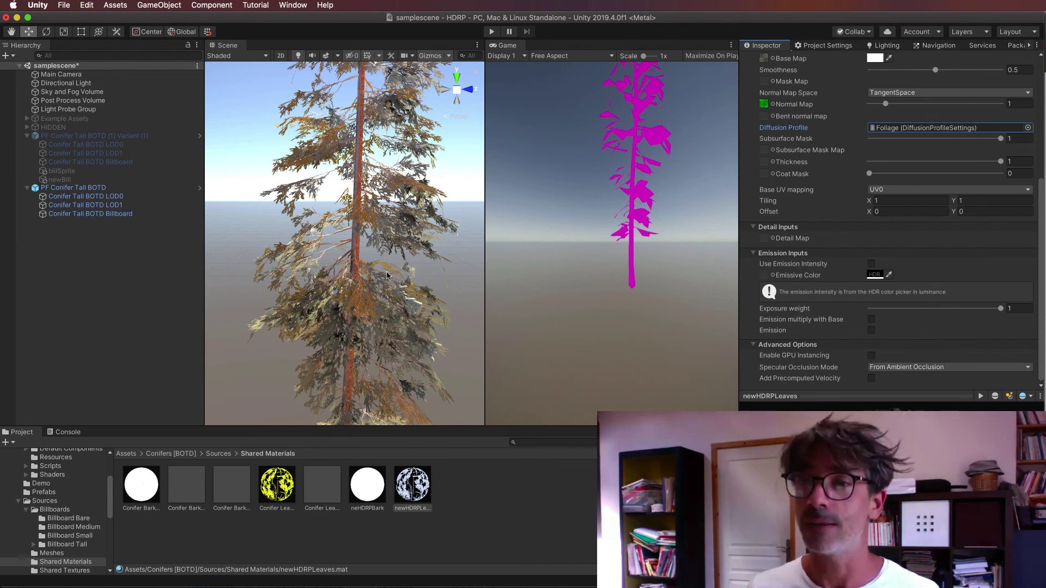
click(132, 197)
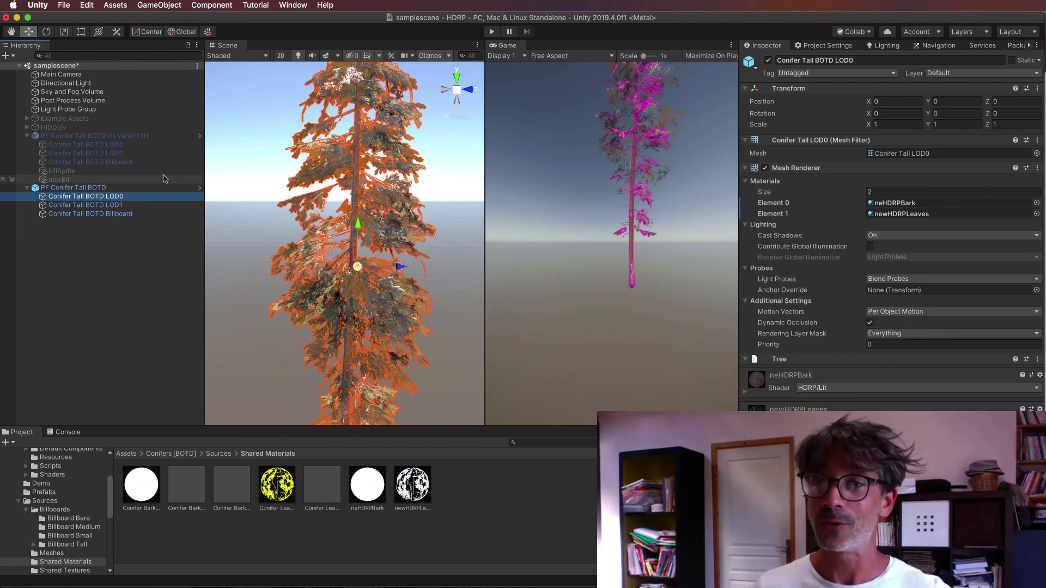